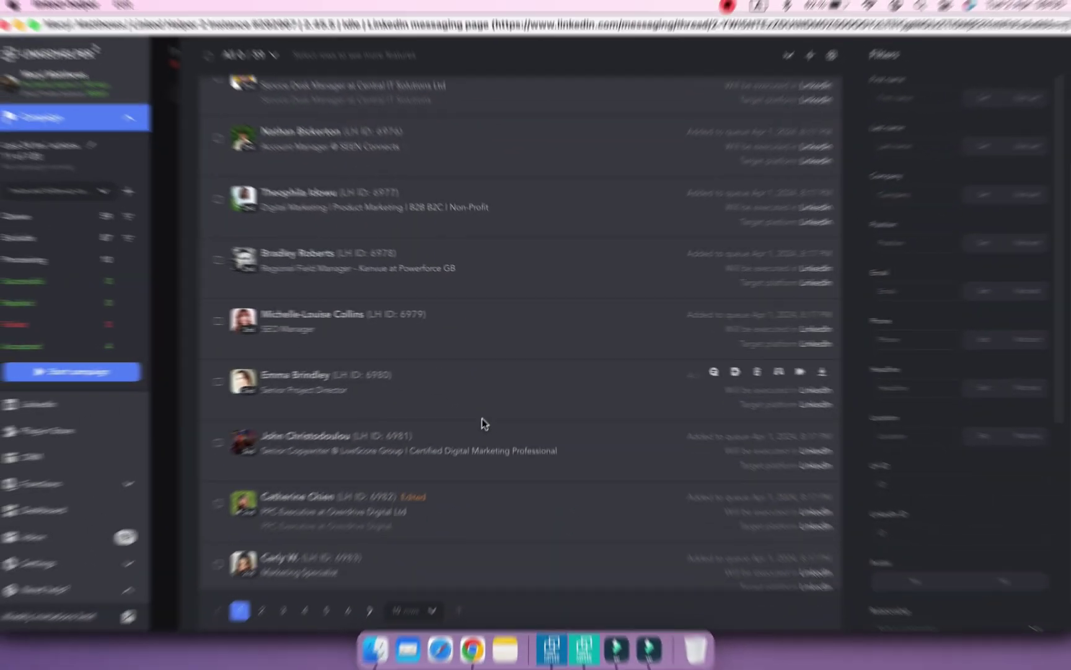
Install the Tagging system plug-in from the Plug-in Store's CRM category.
{"action": "scroll", "coordinate": [482, 423], "scroll_direction": "down", "scroll_amount": 2}
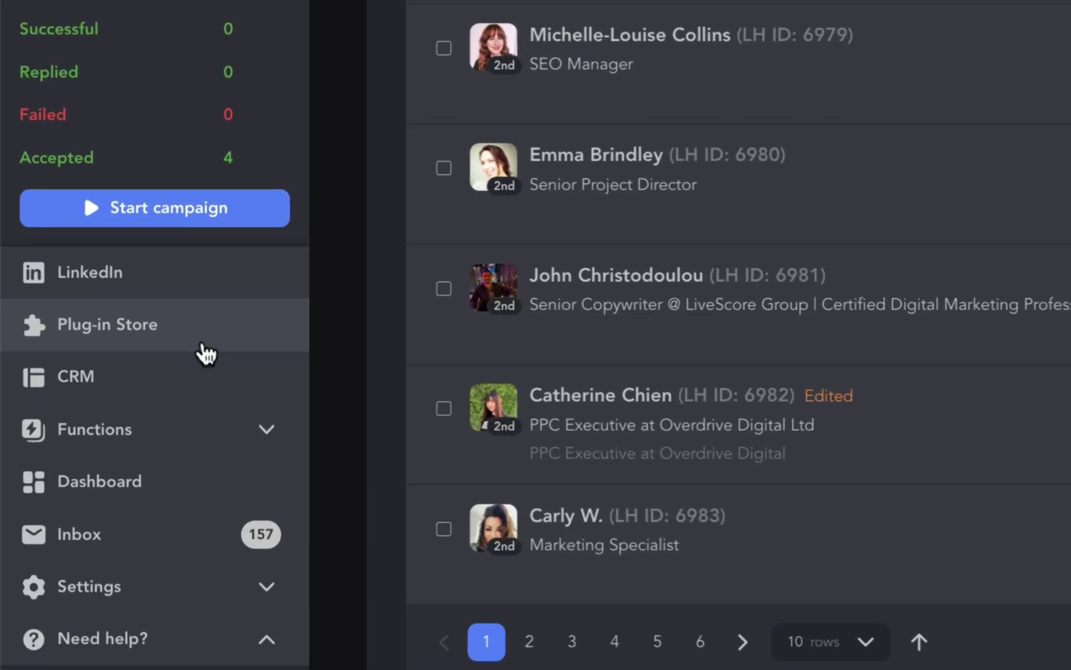
{"action": "left_click", "coordinate": [100, 436]}
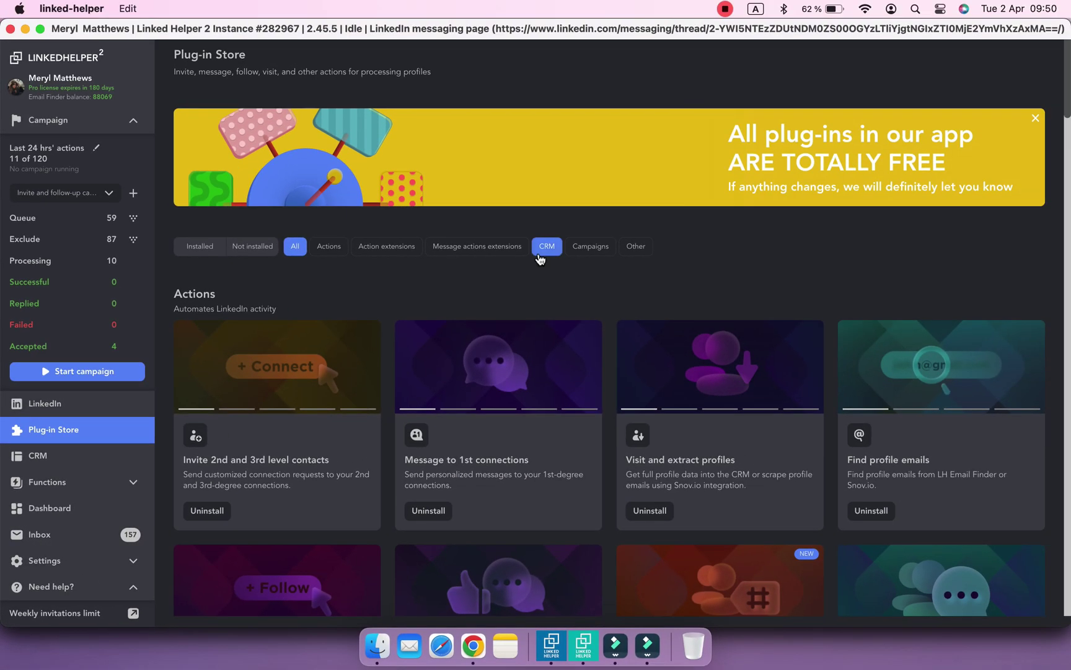
{"action": "left_click", "coordinate": [540, 253]}
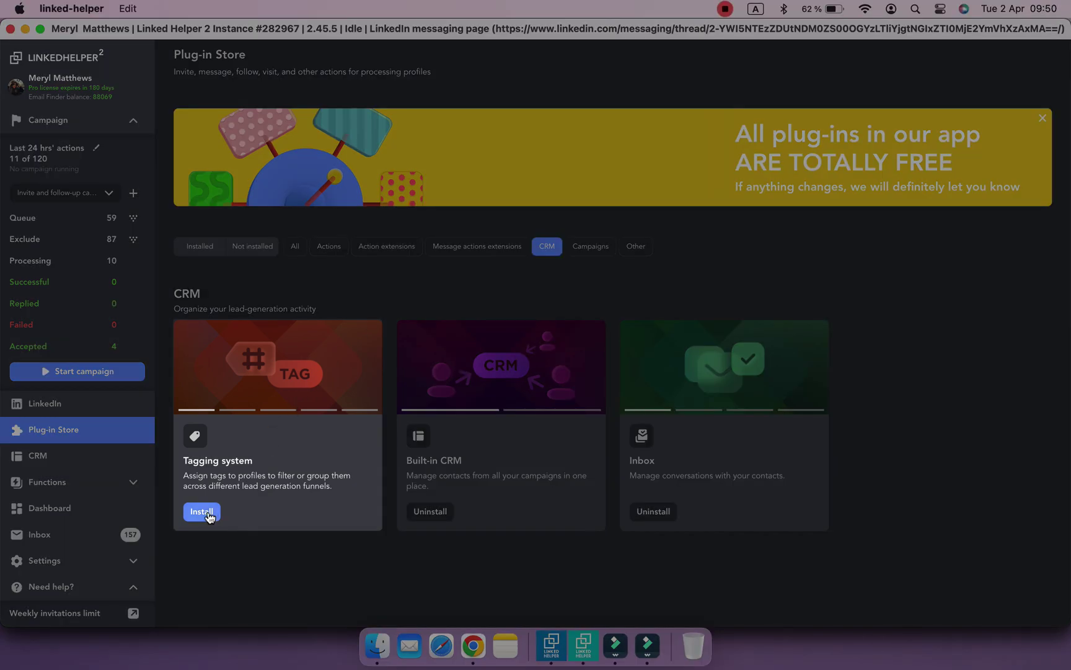
{"action": "left_click", "coordinate": [202, 512]}
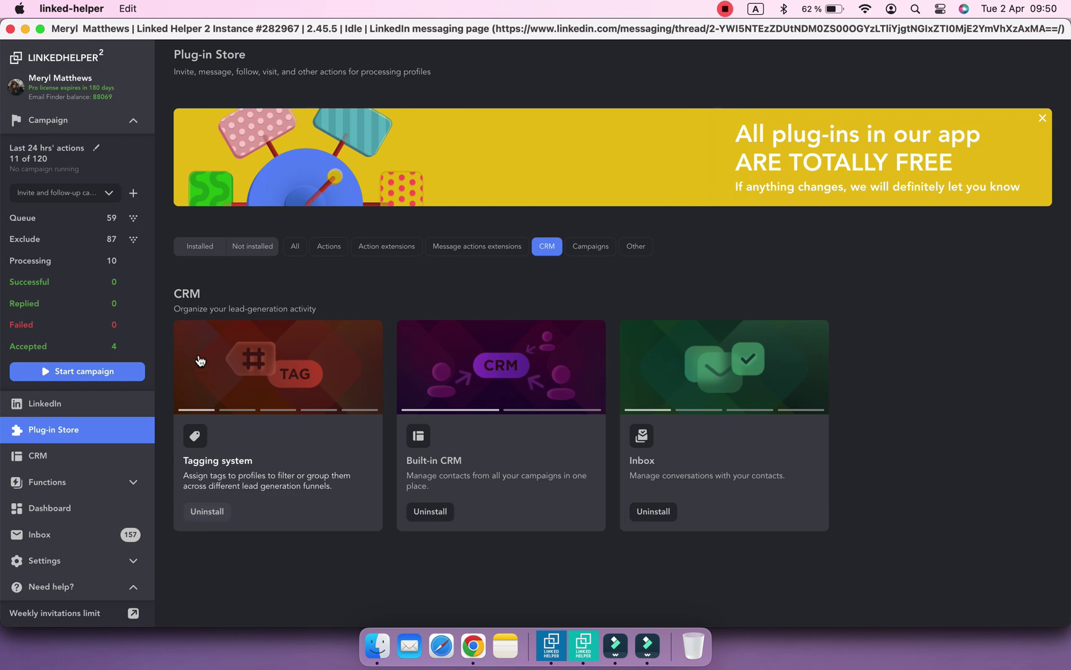
Attach Tagging system to the 'Invite 2nd and 3rd level contacts' action, tagging processed profiles #invited.
{"action": "left_click", "coordinate": [64, 123]}
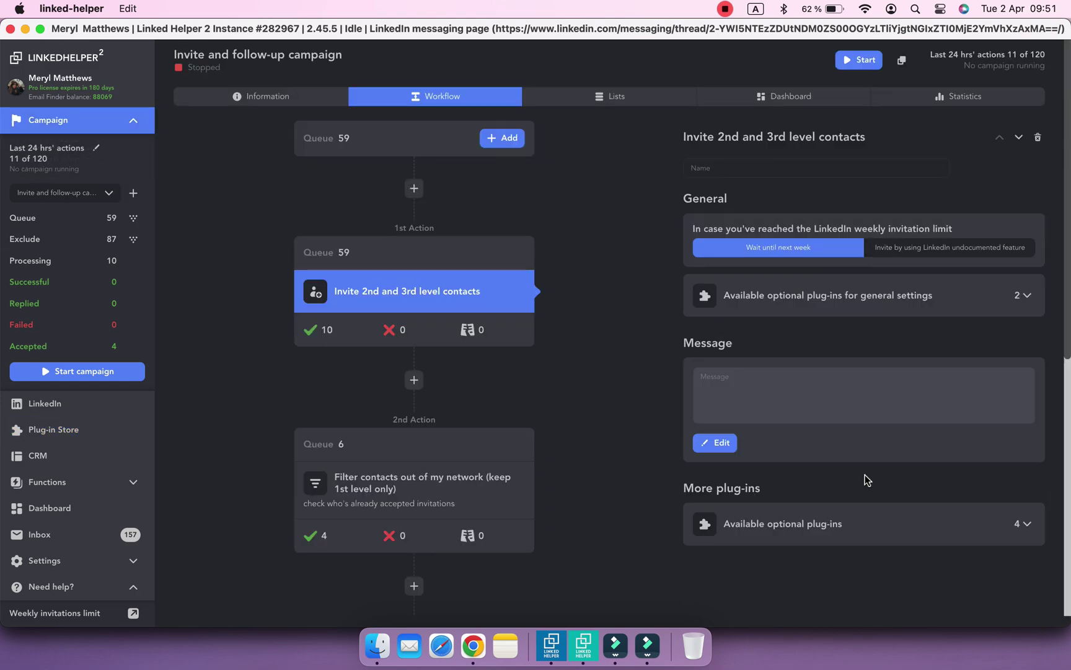
{"action": "left_click", "coordinate": [919, 520]}
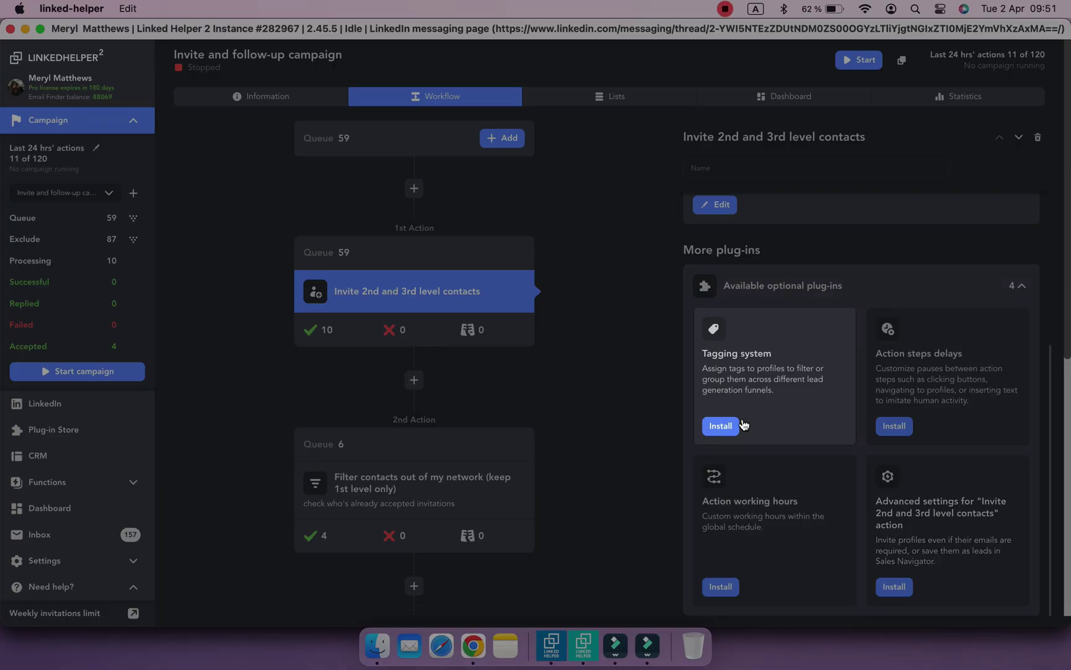
{"action": "left_click", "coordinate": [721, 426]}
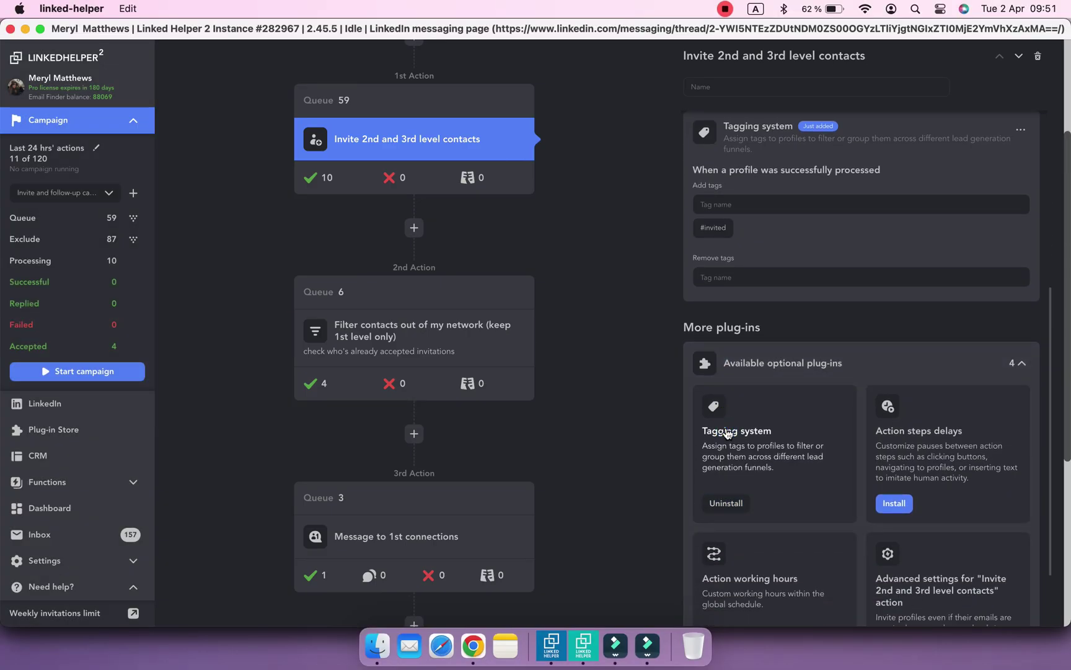
{"action": "scroll", "coordinate": [727, 432], "scroll_direction": "up", "scroll_amount": 5}
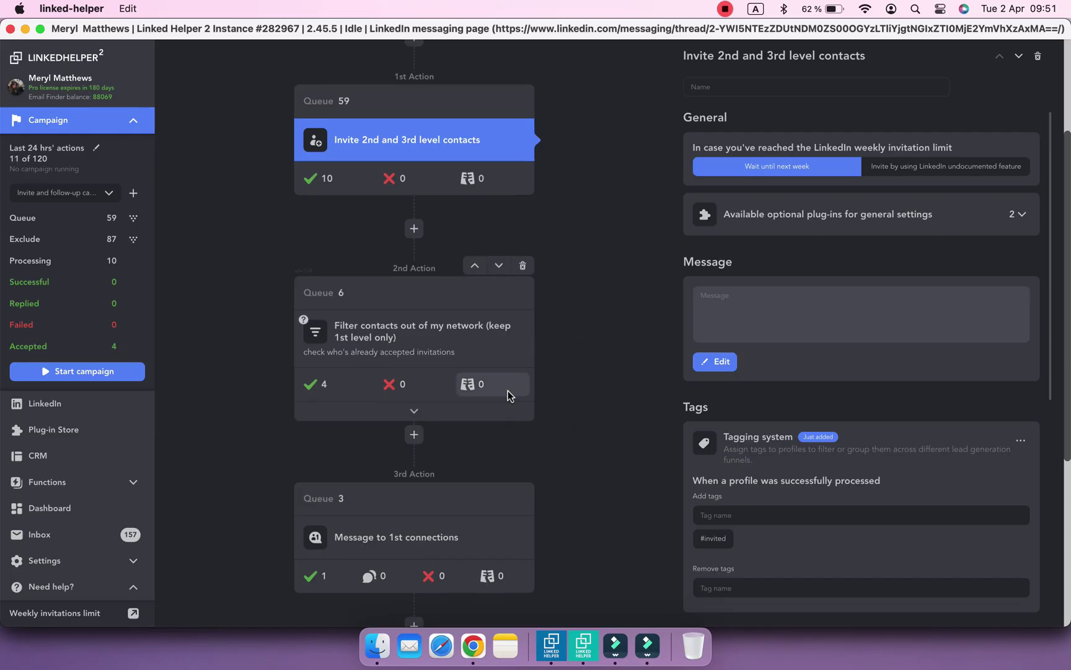
{"action": "scroll", "coordinate": [508, 390], "scroll_direction": "up", "scroll_amount": 3}
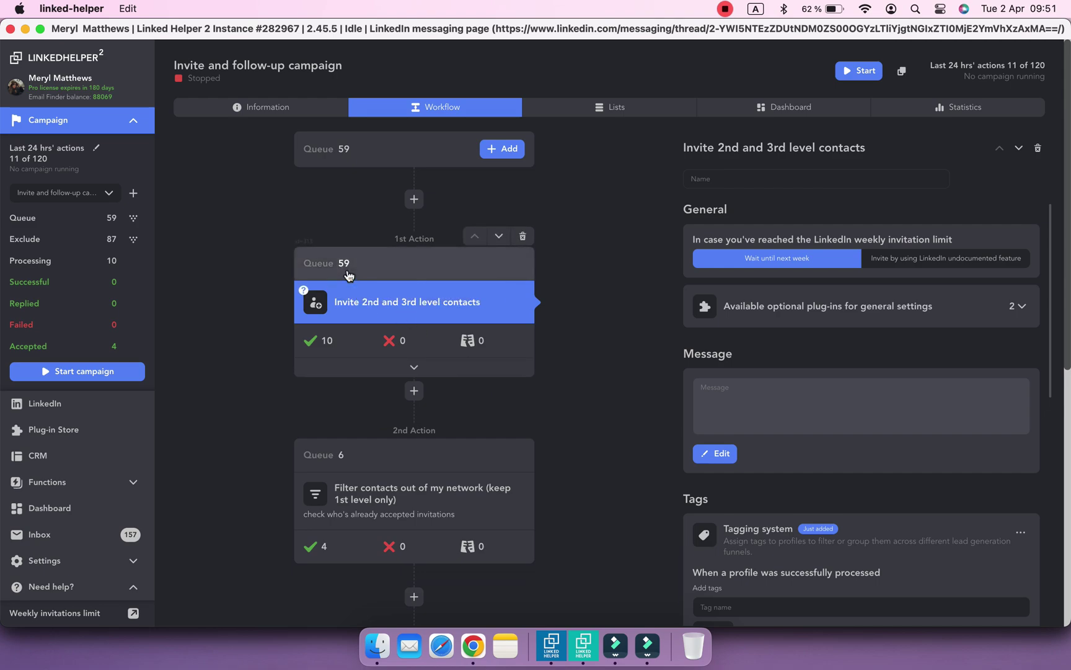
Select all 59 queued invite-action profiles and tag them #MarketingServices.
{"action": "left_click", "coordinate": [347, 272]}
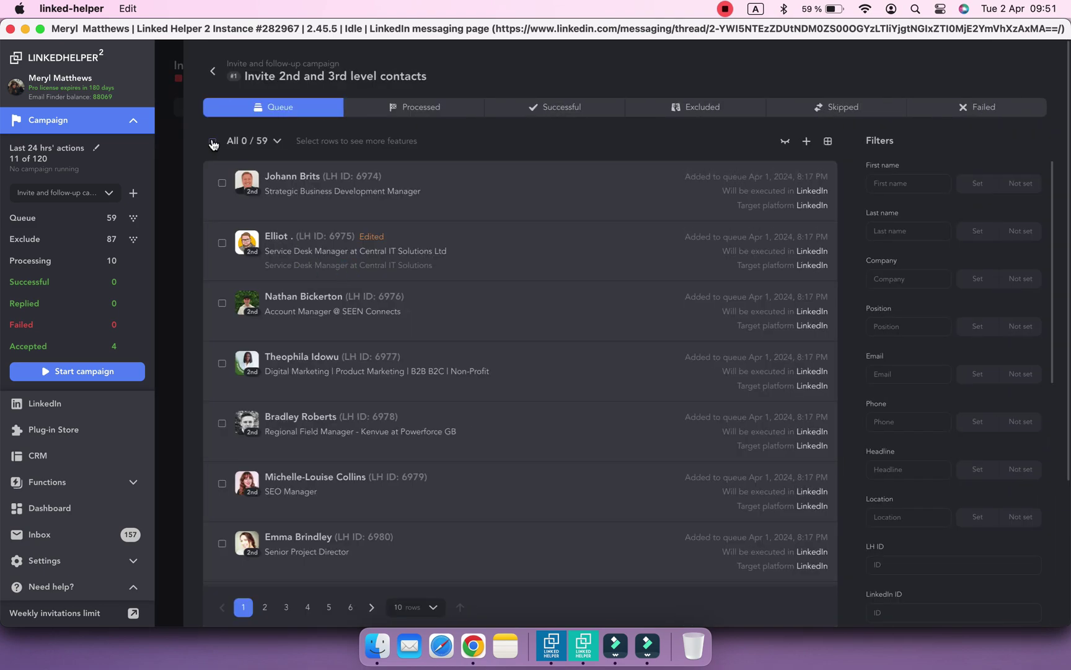
{"action": "left_click", "coordinate": [212, 142]}
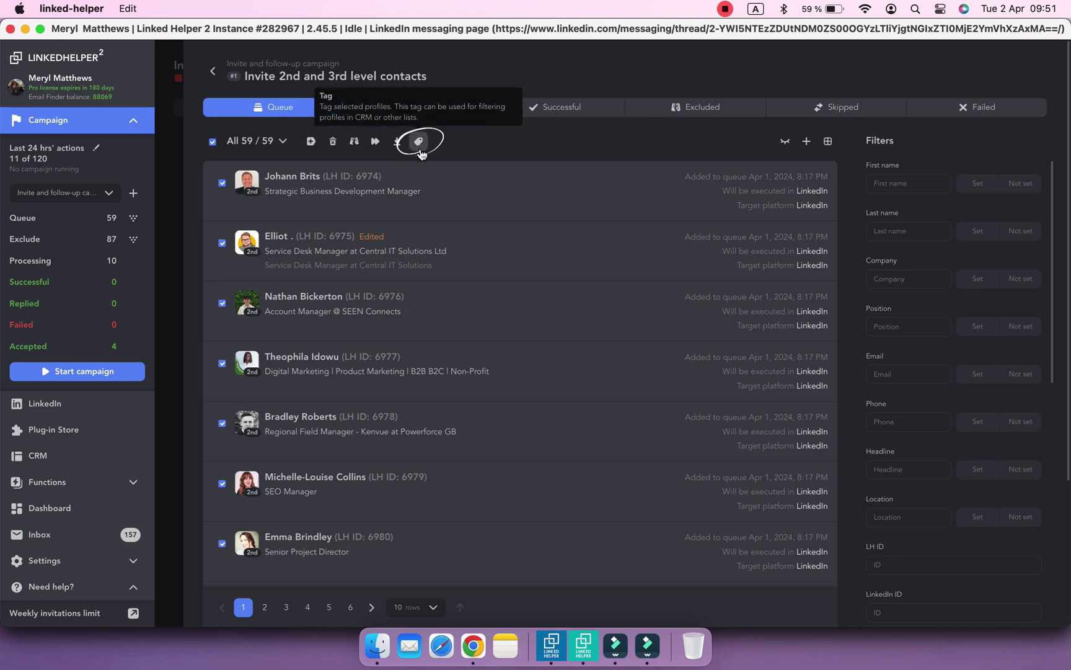
{"action": "left_click", "coordinate": [419, 147]}
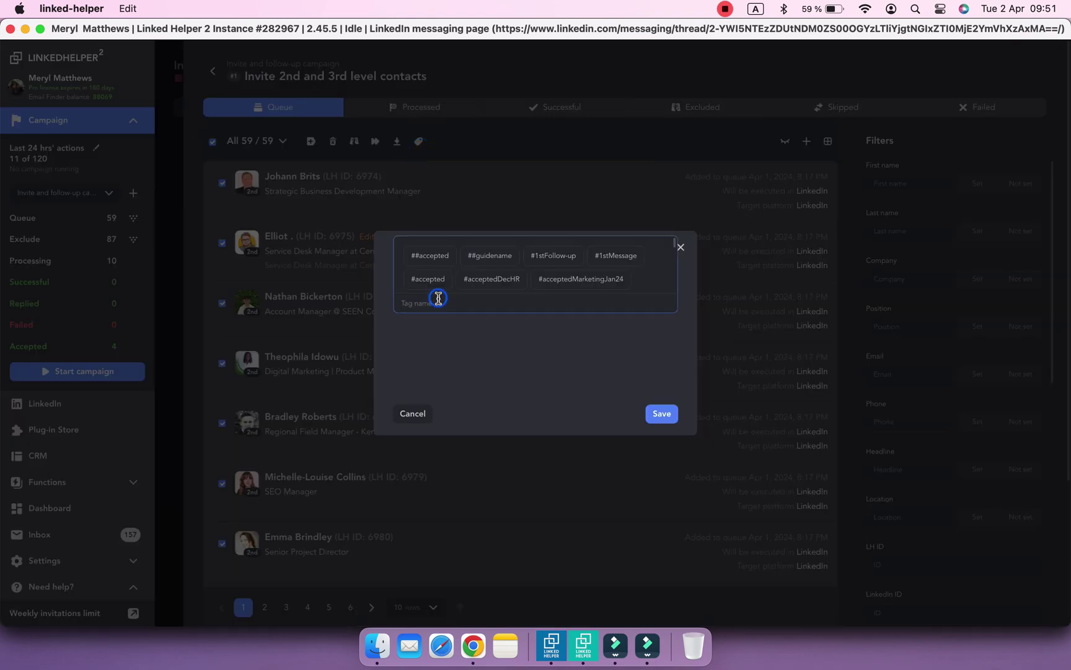
{"action": "left_click", "coordinate": [439, 298]}
{"action": "type", "text": "Marke"}
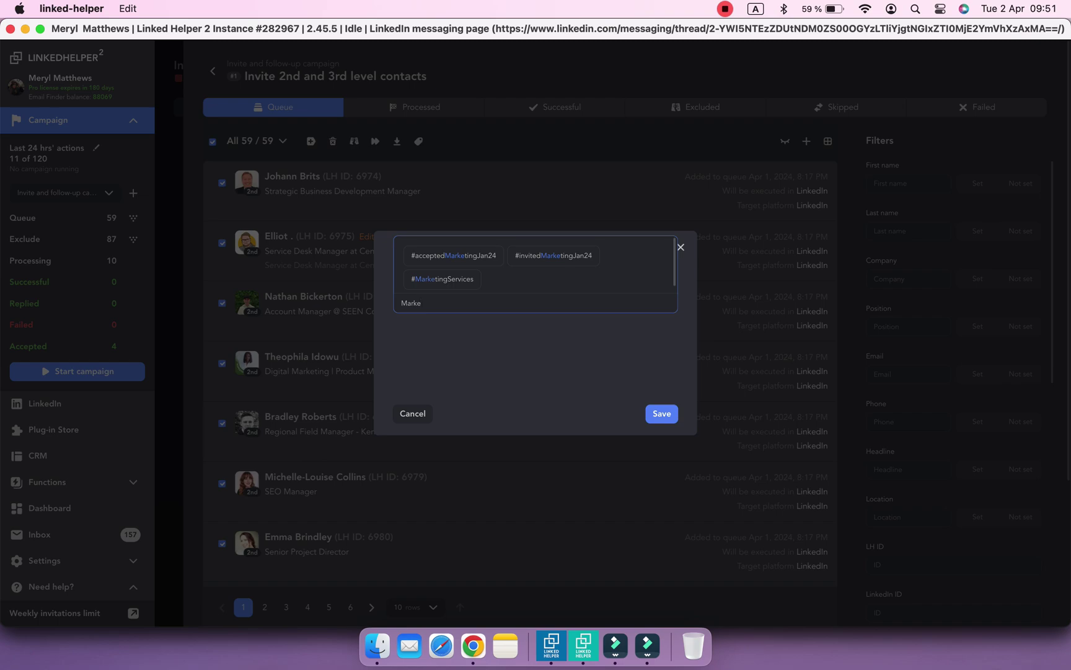
{"action": "left_click", "coordinate": [439, 280]}
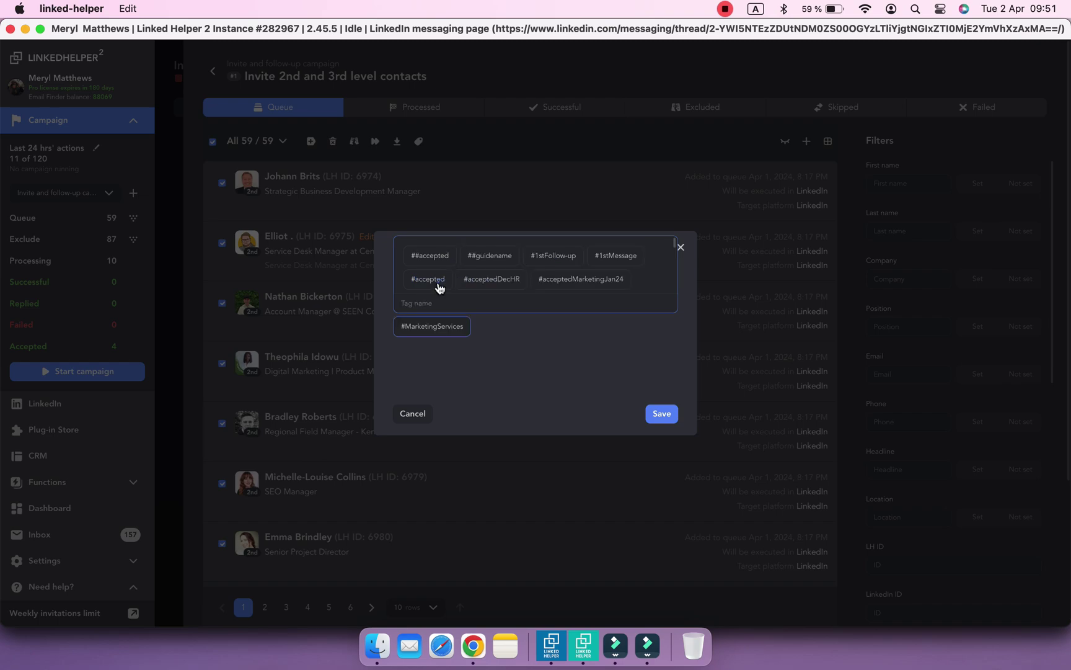
{"action": "left_click", "coordinate": [662, 413]}
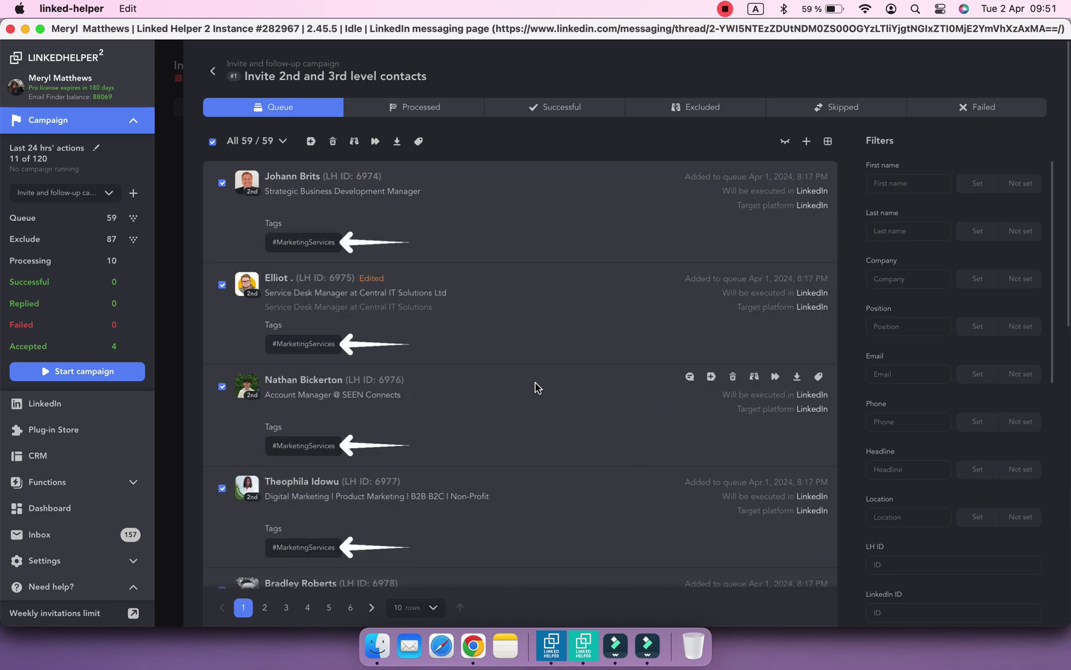
{"action": "scroll", "coordinate": [537, 387], "scroll_direction": "down", "scroll_amount": 1}
{"action": "scroll", "coordinate": [537, 388], "scroll_direction": "down", "scroll_amount": 5}
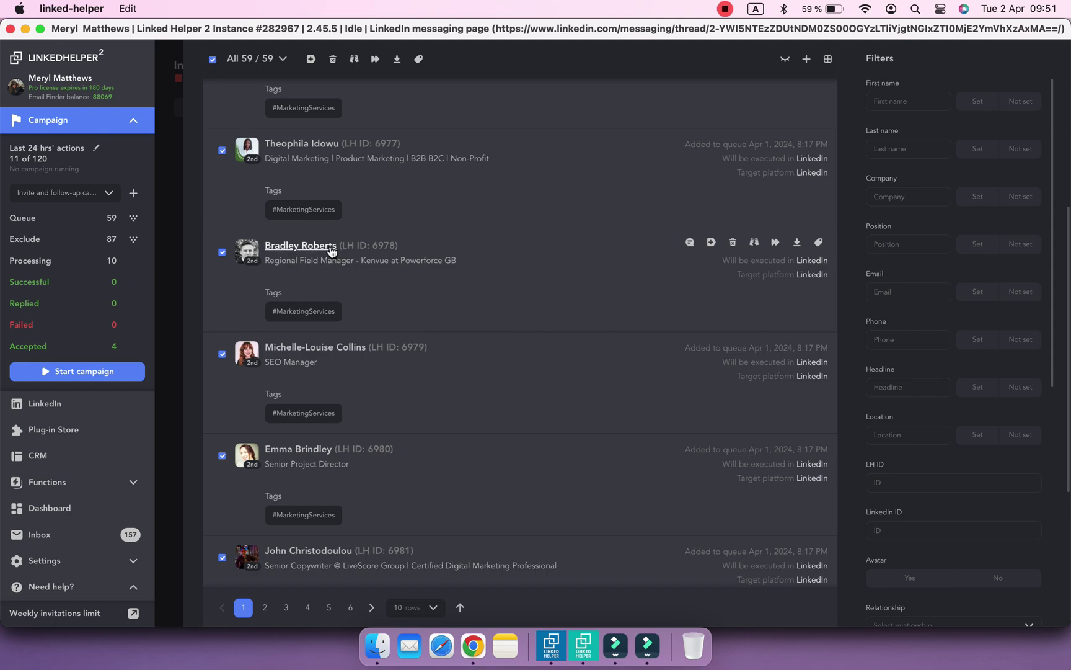
{"action": "left_click", "coordinate": [331, 248]}
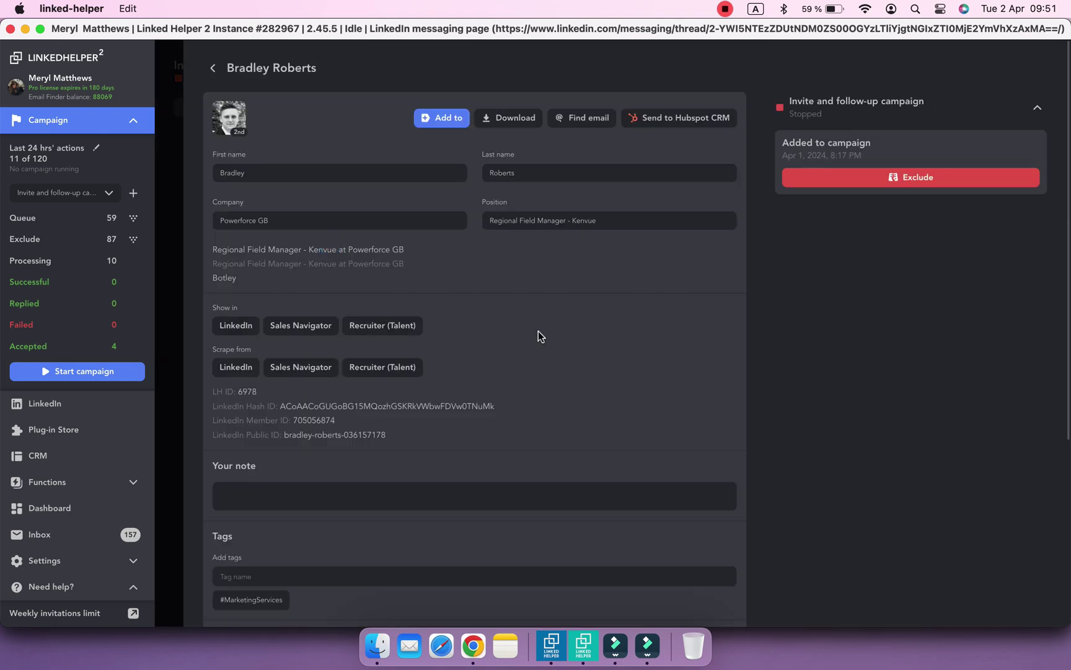
{"action": "scroll", "coordinate": [540, 335], "scroll_direction": "down", "scroll_amount": 5}
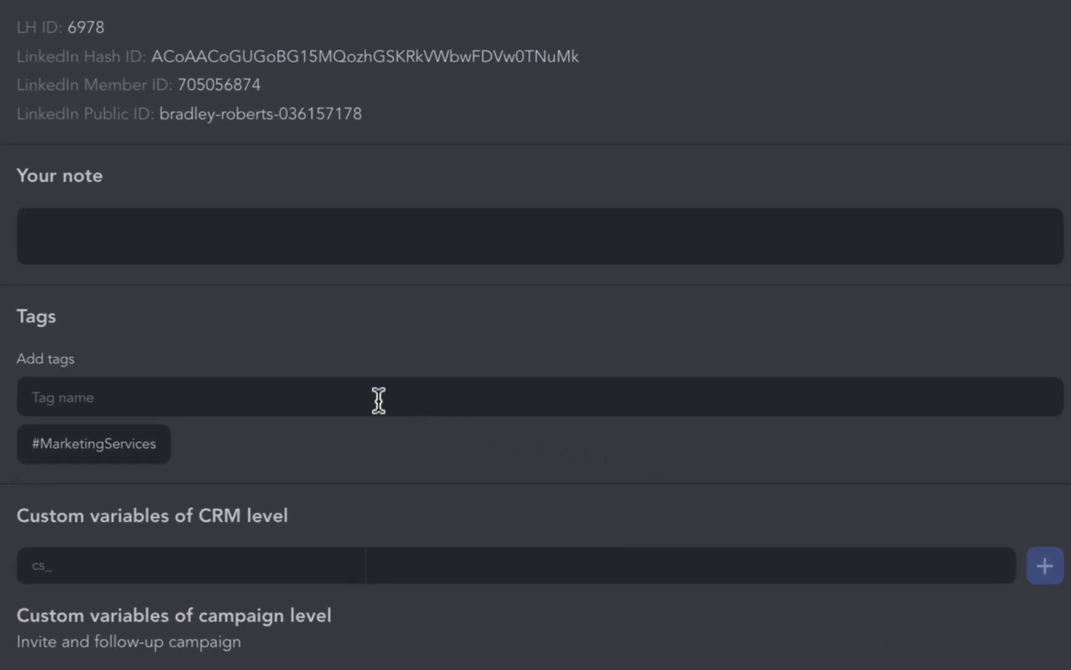
{"action": "left_click", "coordinate": [378, 400]}
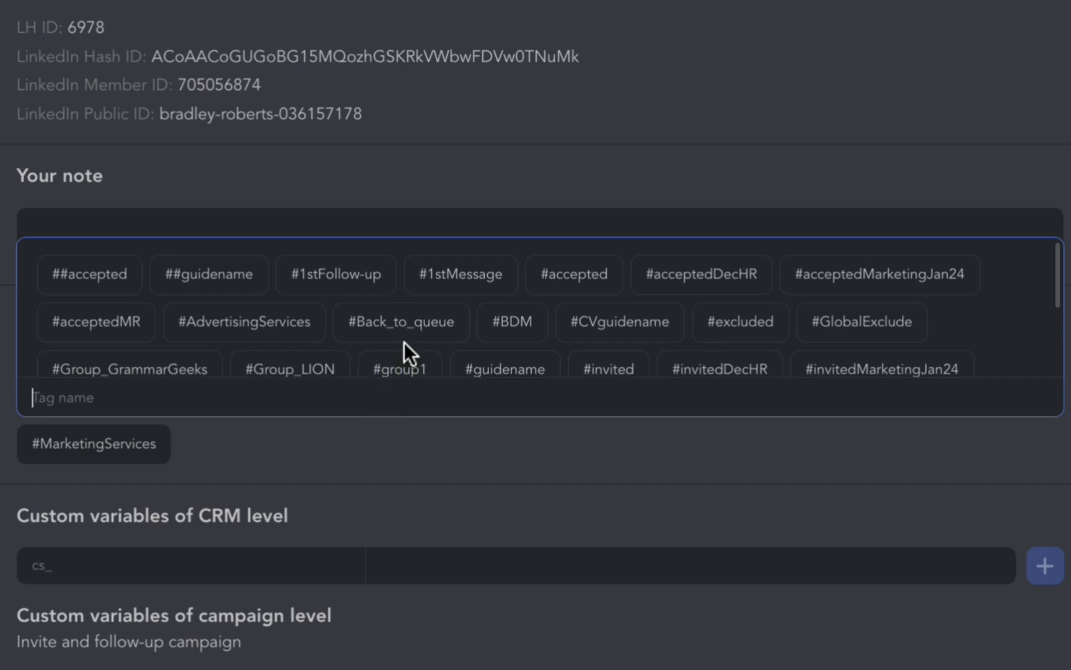
{"action": "scroll", "coordinate": [404, 347], "scroll_direction": "down", "scroll_amount": 2}
{"action": "scroll", "coordinate": [403, 342], "scroll_direction": "down", "scroll_amount": 1}
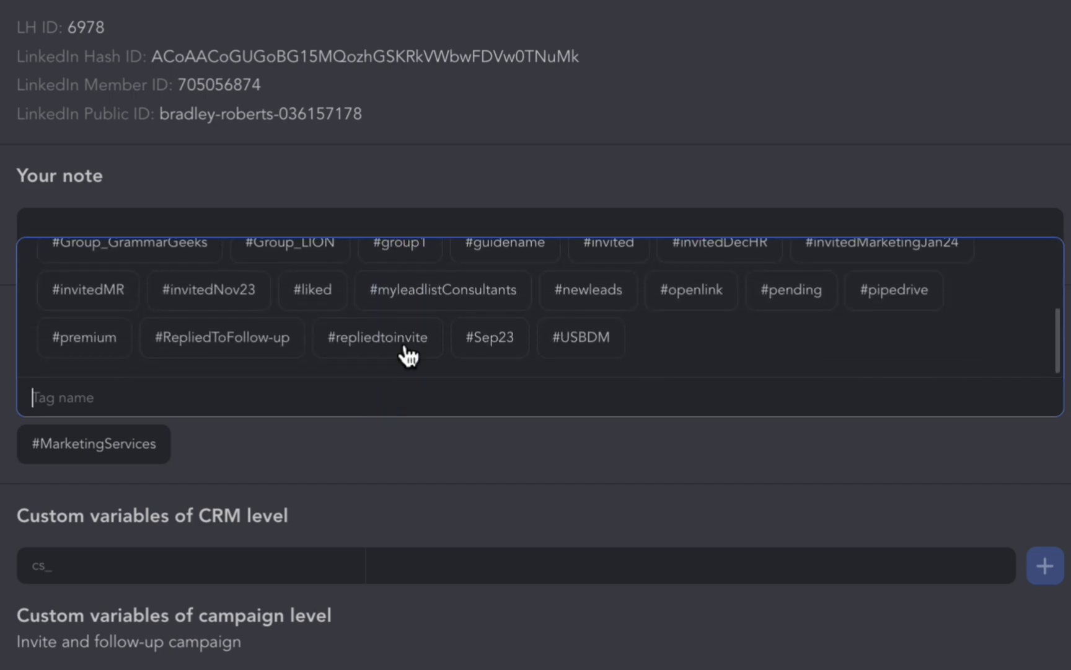
{"action": "left_click", "coordinate": [609, 290]}
{"action": "left_click", "coordinate": [463, 459]}
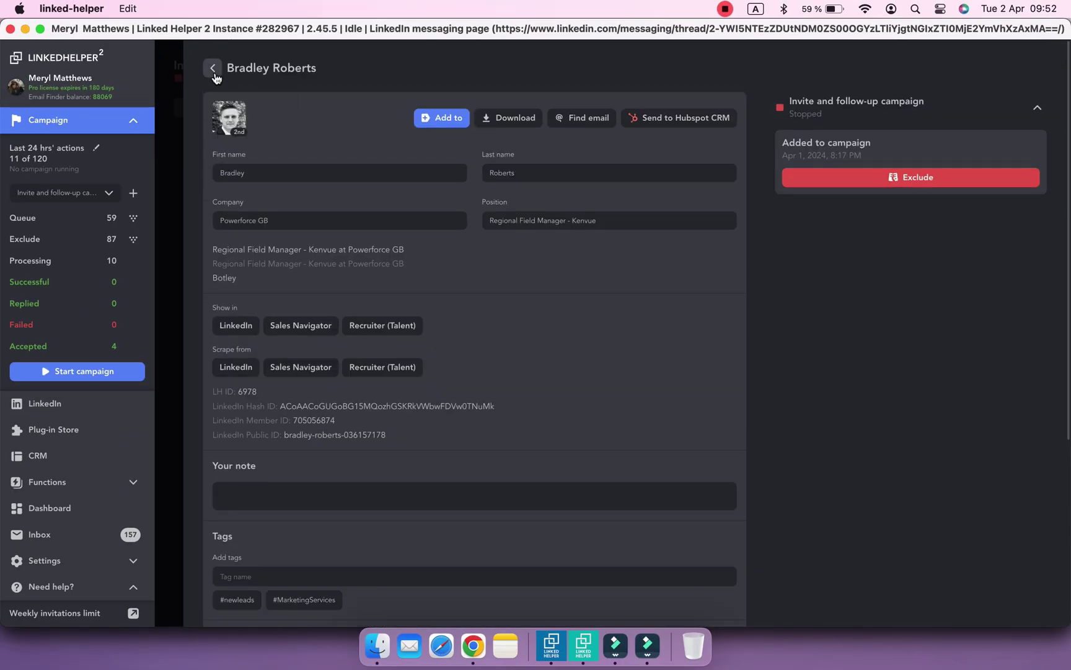
{"action": "left_click", "coordinate": [214, 68]}
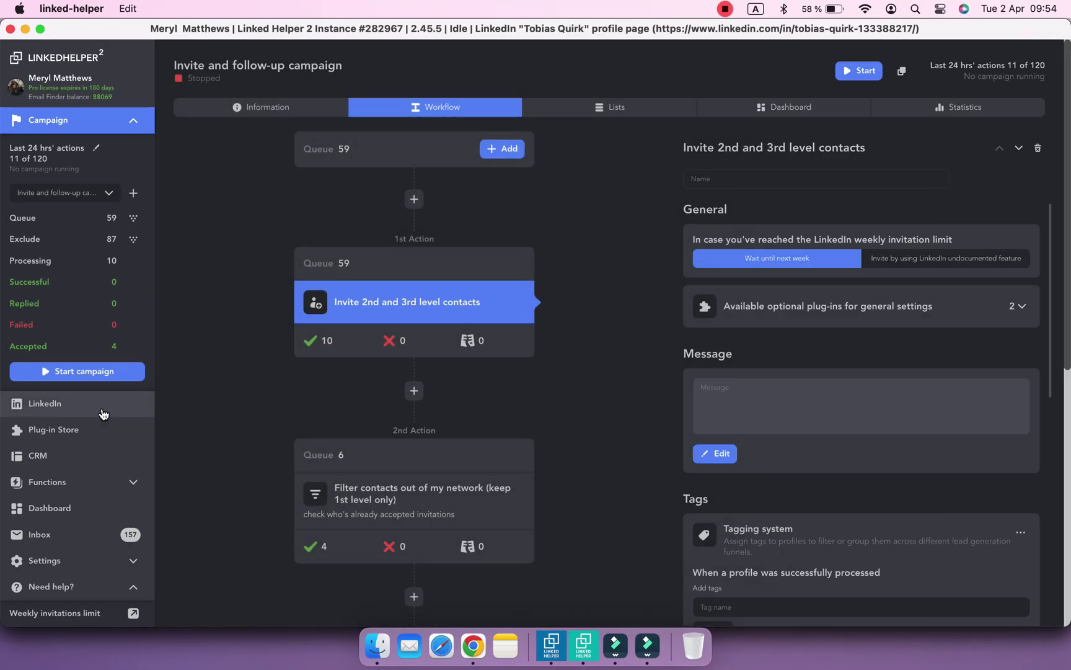
Tag the open Techtronic Industries Field Marketing Executive profile #newleads in the LinkedIn browser.
{"action": "left_click", "coordinate": [103, 413]}
{"action": "scroll", "coordinate": [384, 351], "scroll_direction": "down", "scroll_amount": 15}
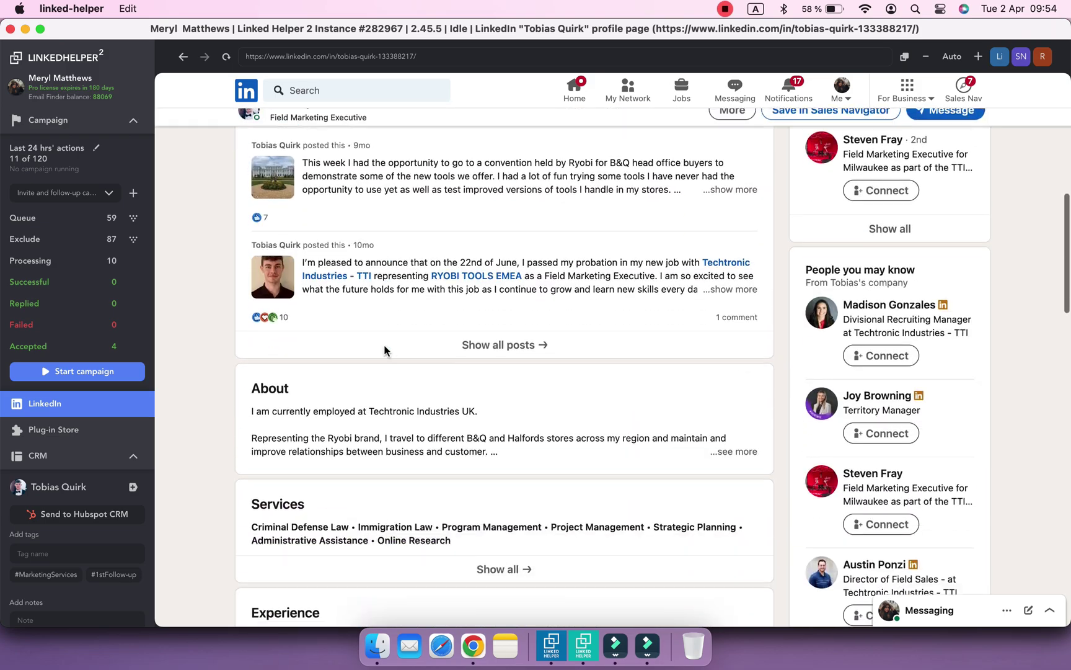
{"action": "scroll", "coordinate": [117, 456], "scroll_direction": "down", "scroll_amount": 5}
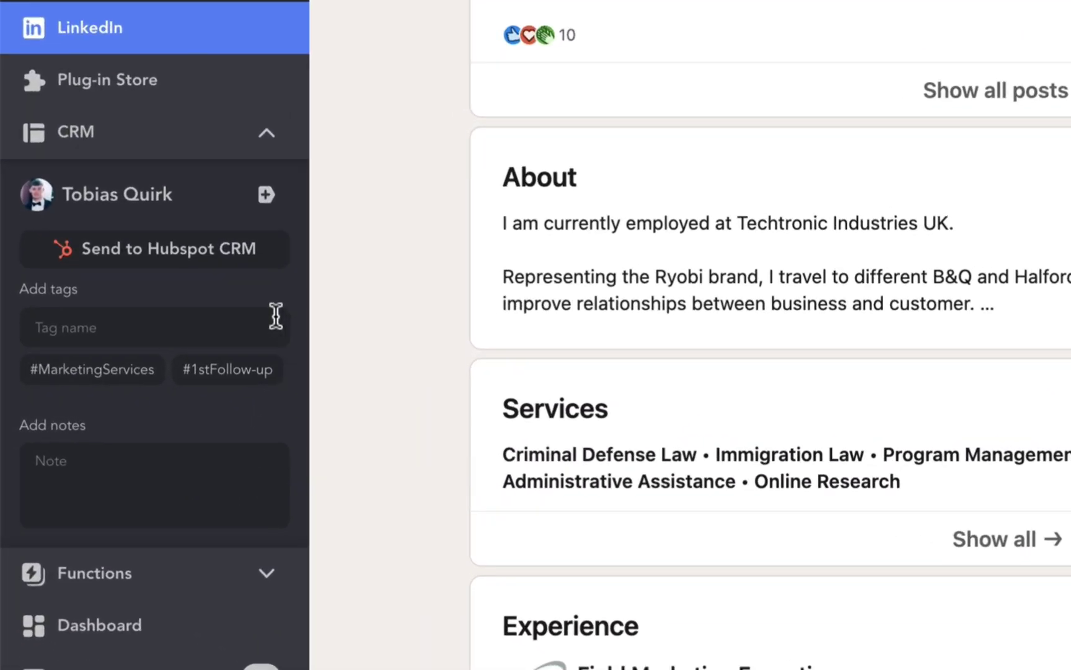
{"action": "left_click", "coordinate": [133, 387]}
{"action": "type", "text": "new"}
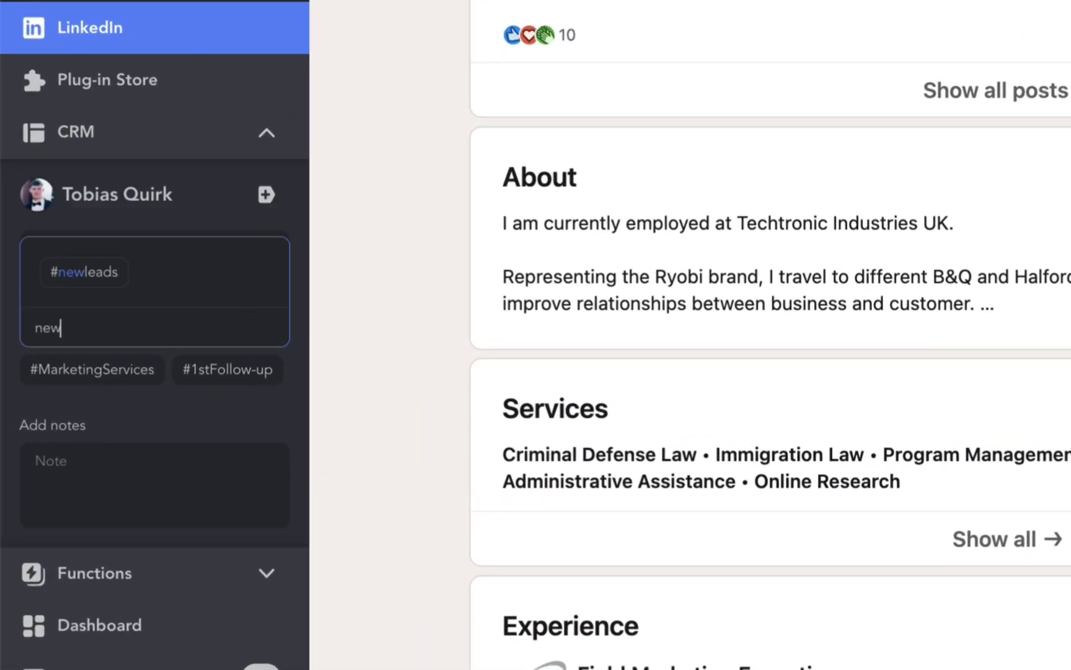
{"action": "left_click", "coordinate": [108, 273]}
{"action": "left_click", "coordinate": [279, 464]}
Filter CRM contacts by the executive's first name to confirm the #newleads tag.
{"action": "scroll", "coordinate": [279, 456], "scroll_direction": "down", "scroll_amount": 3}
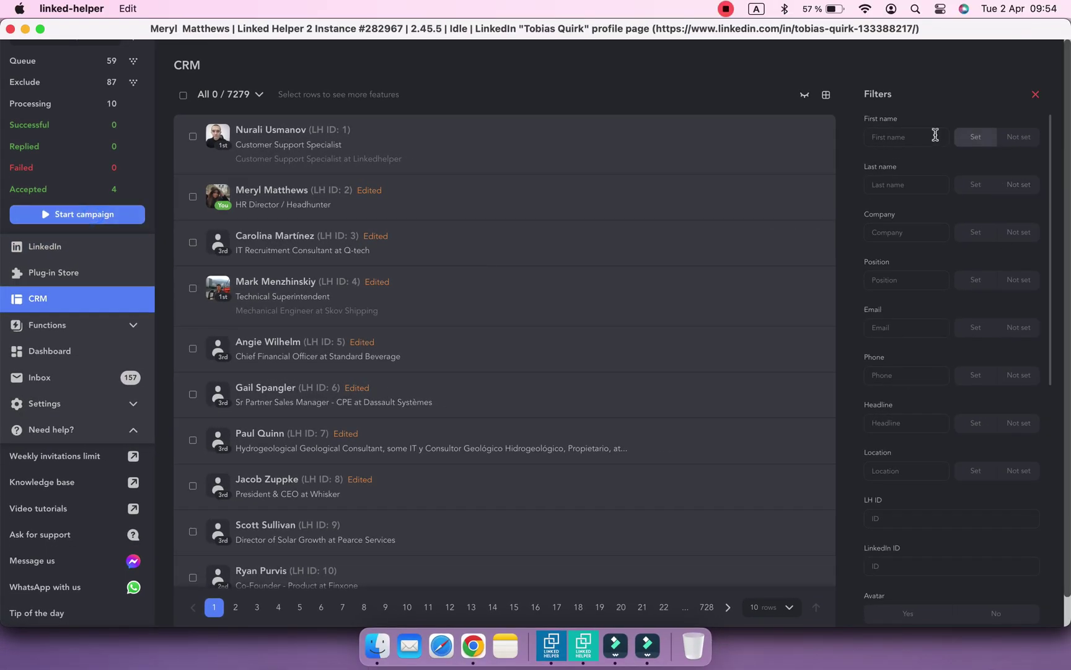
{"action": "left_click", "coordinate": [907, 136]}
{"action": "type", "text": "tobia"}
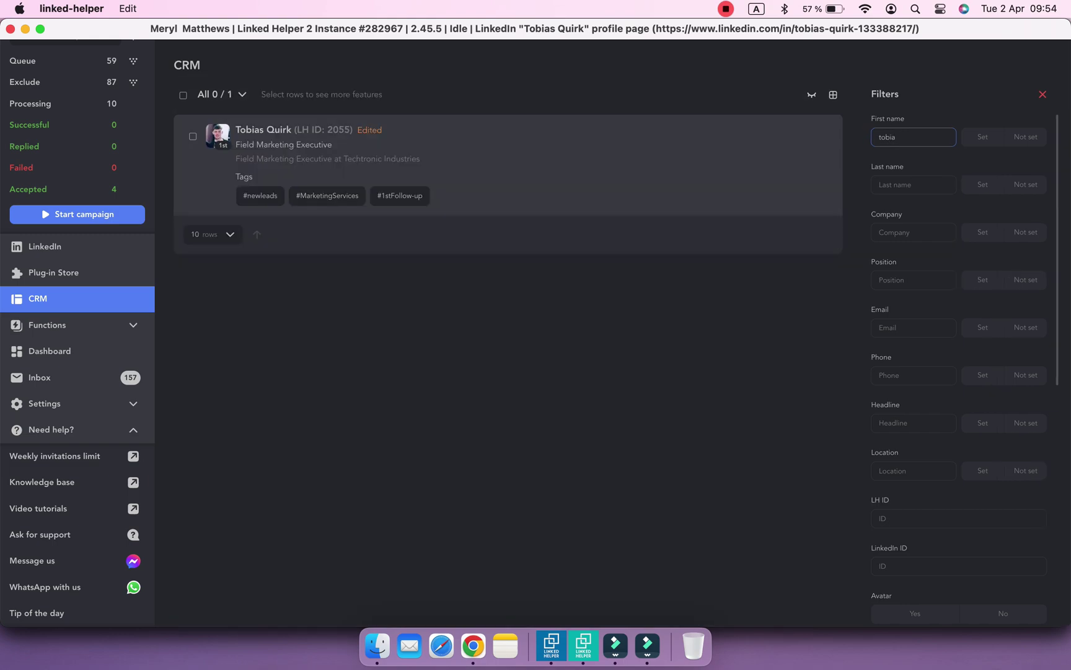
{"action": "scroll", "coordinate": [118, 266], "scroll_direction": "up", "scroll_amount": 5}
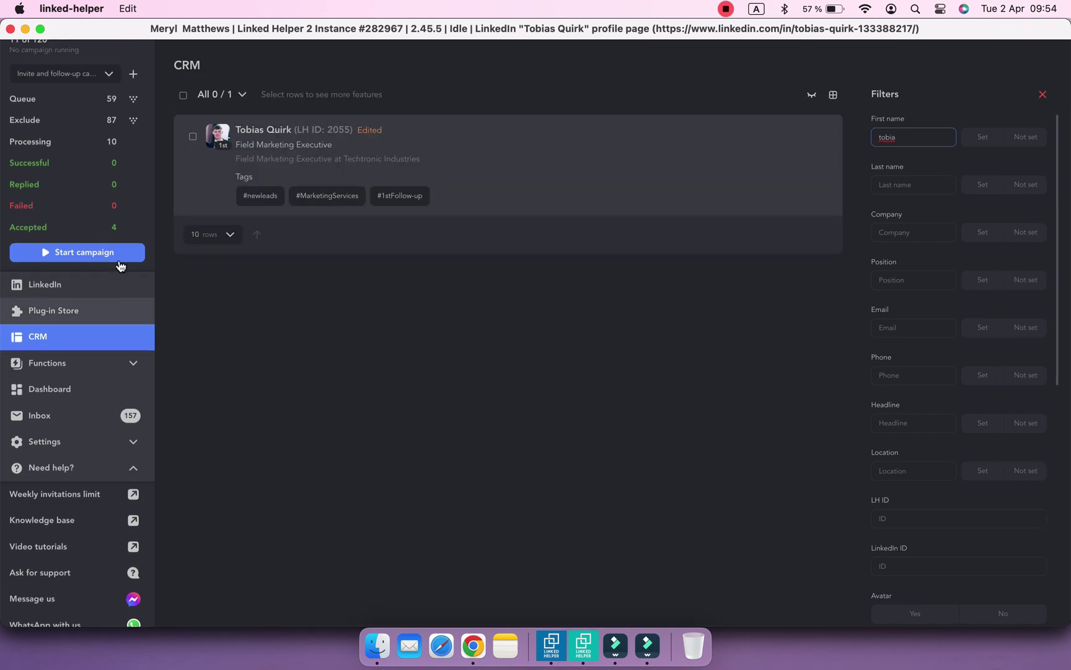
Select all 59 queued profiles and delete #newleads, keeping only #MarketingServices.
{"action": "left_click", "coordinate": [85, 121]}
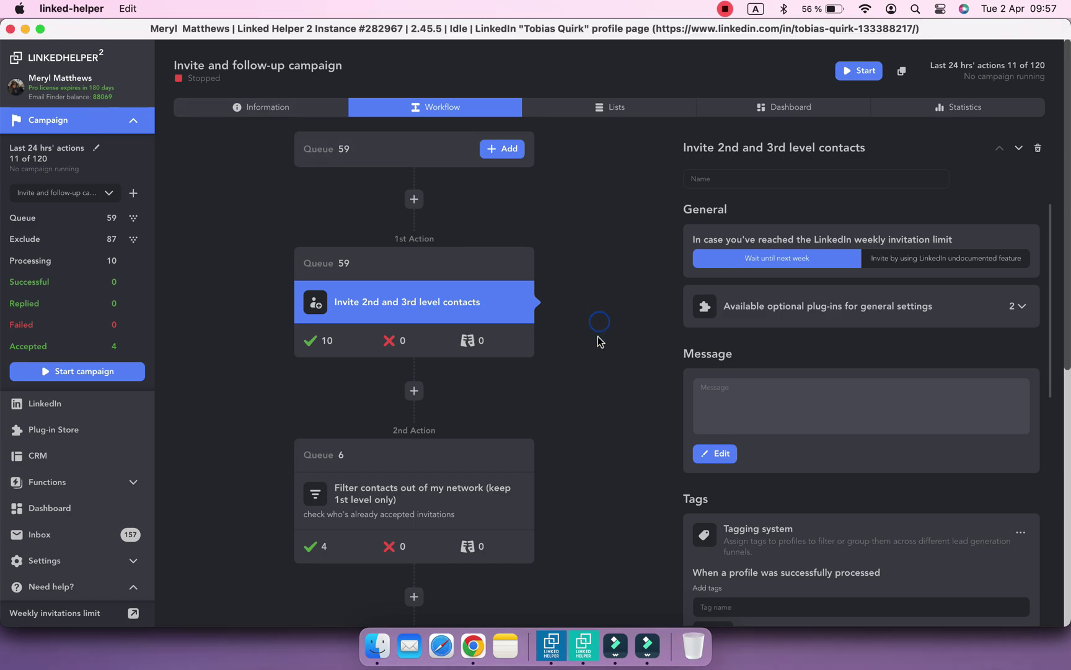
{"action": "left_click", "coordinate": [328, 271]}
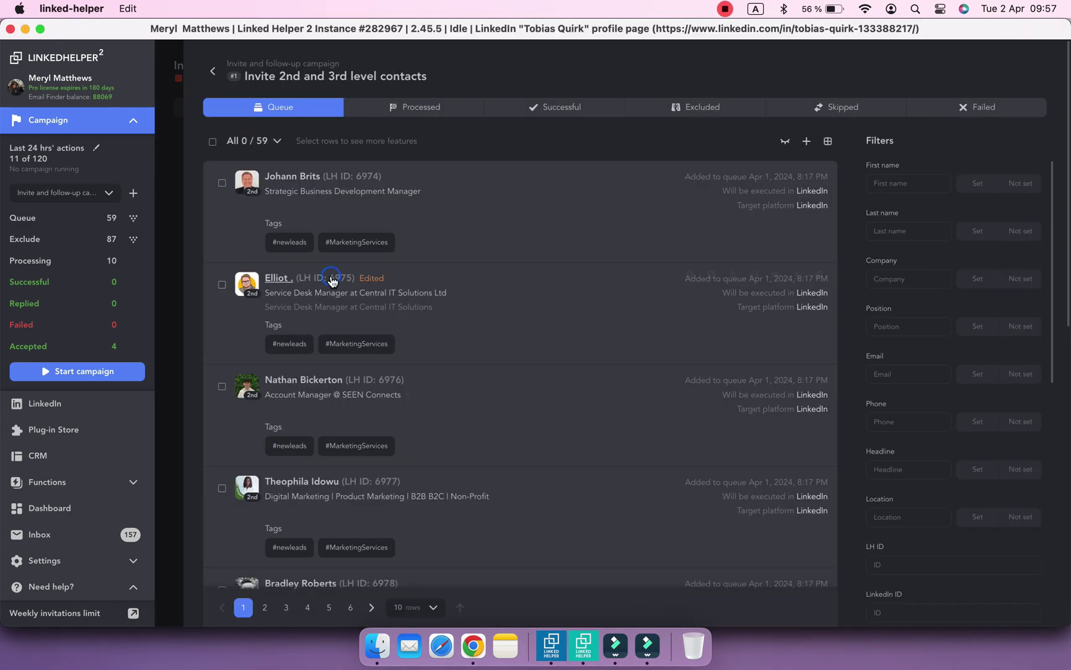
{"action": "left_click", "coordinate": [213, 142]}
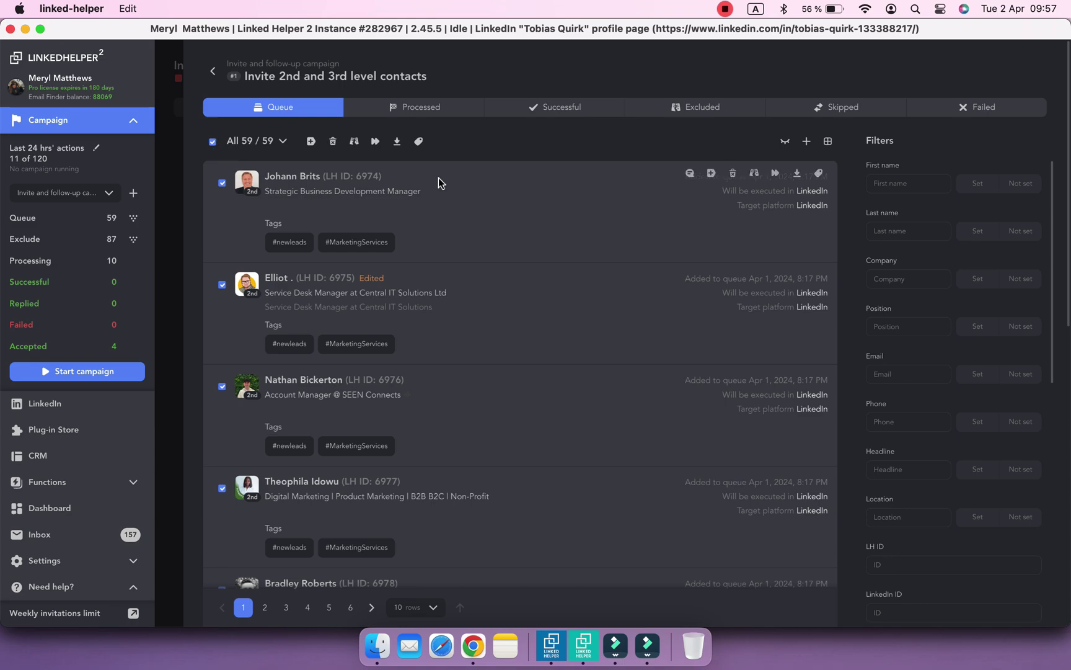
{"action": "left_click", "coordinate": [420, 143]}
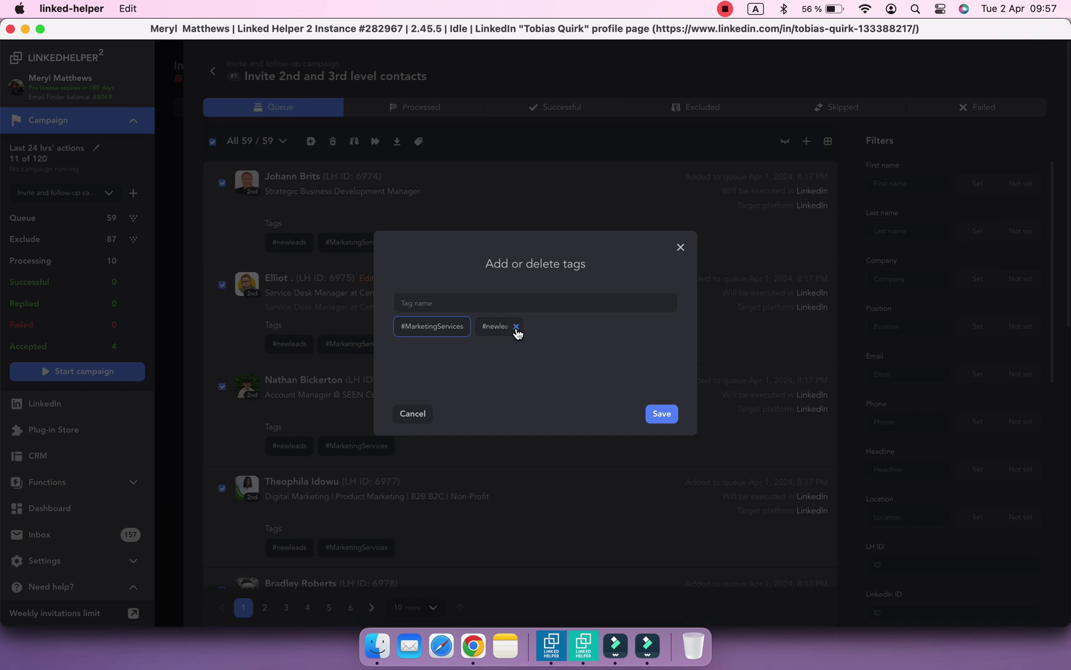
{"action": "left_click", "coordinate": [515, 326]}
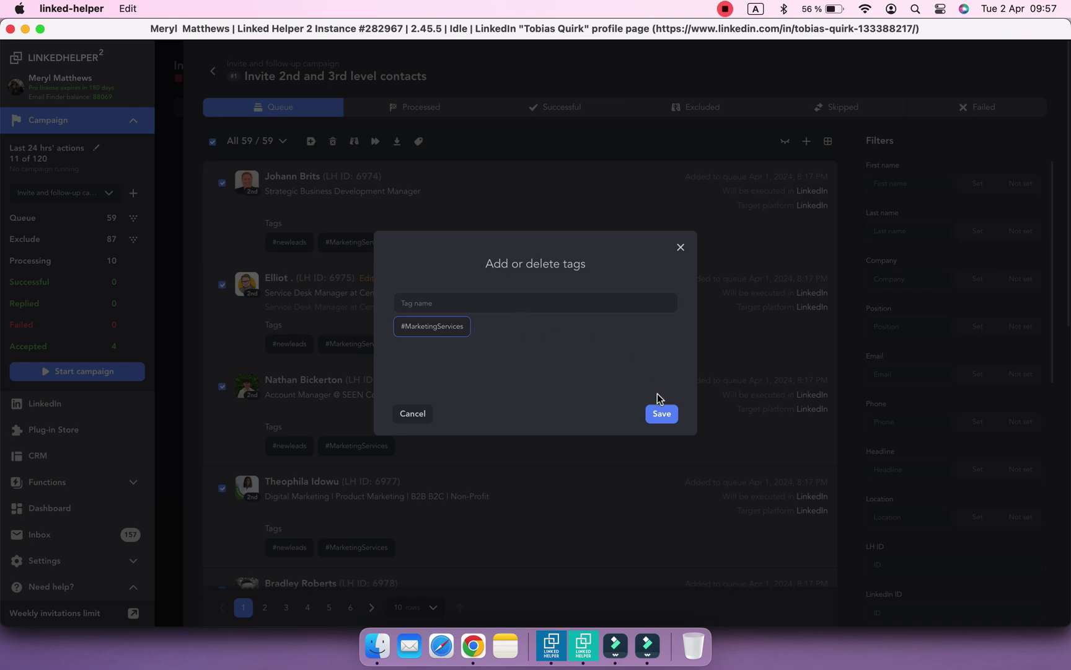
{"action": "left_click", "coordinate": [663, 414]}
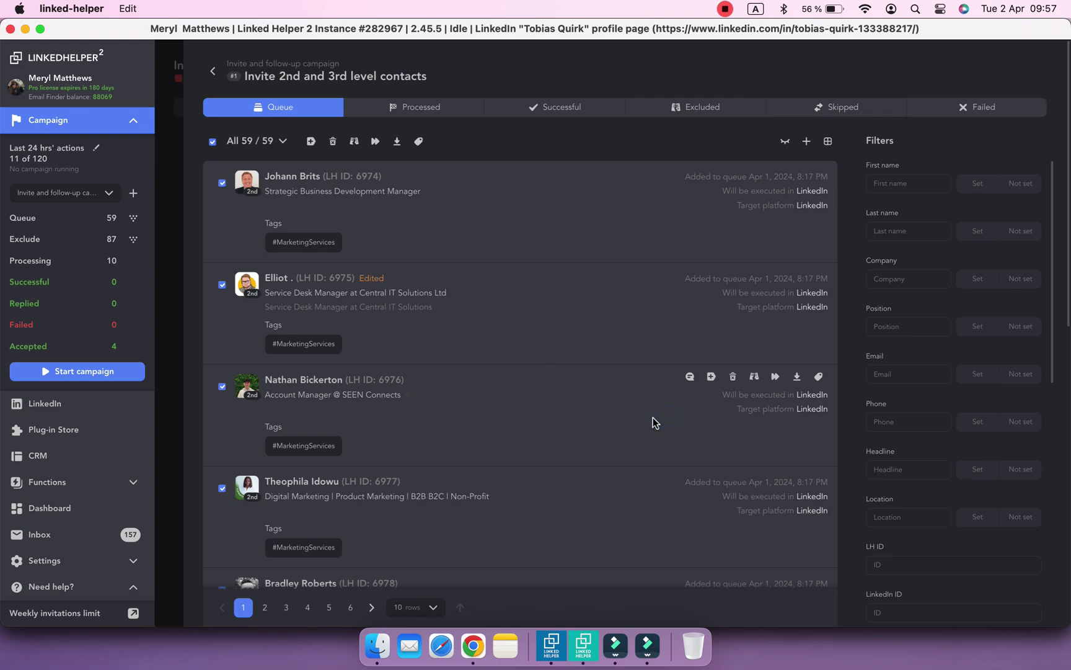
{"action": "scroll", "coordinate": [409, 446], "scroll_direction": "down", "scroll_amount": 10}
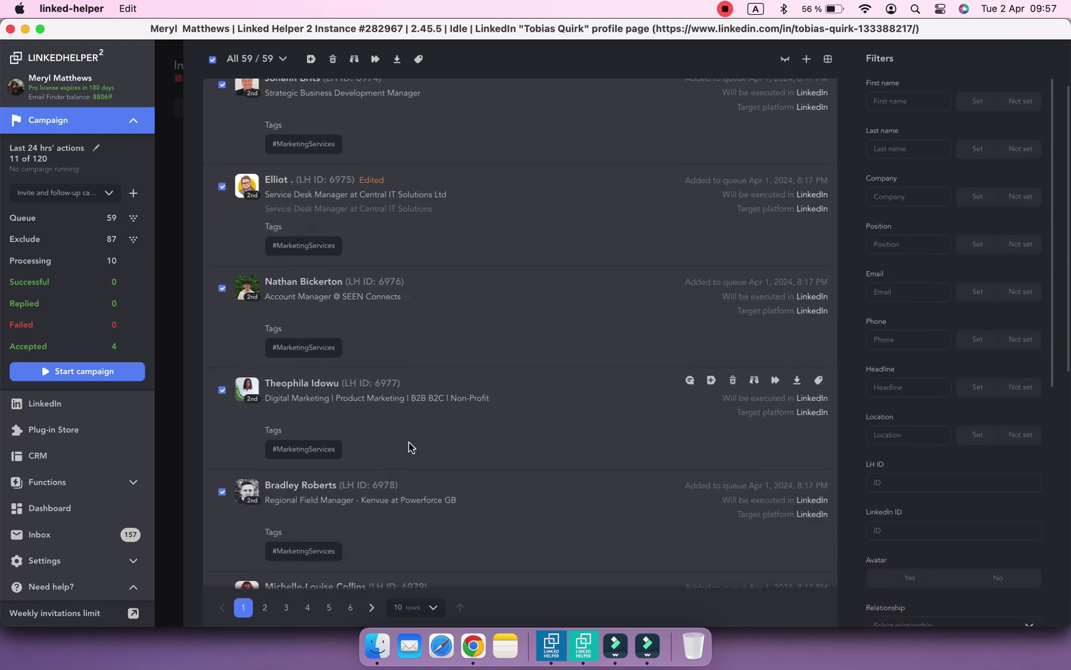
{"action": "scroll", "coordinate": [409, 446], "scroll_direction": "down", "scroll_amount": 5}
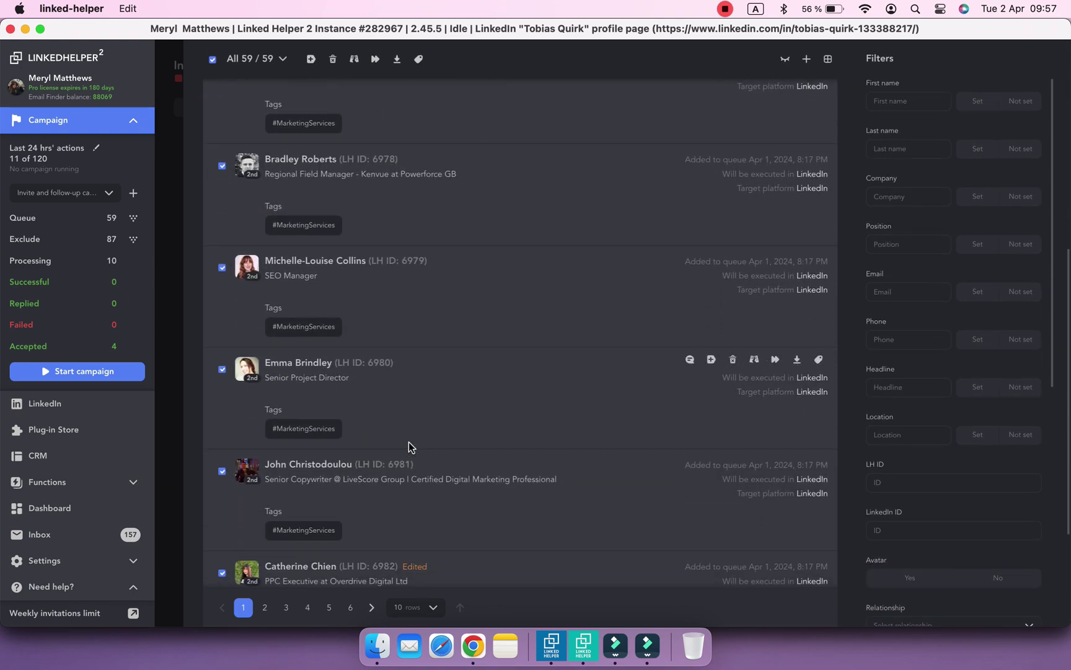
{"action": "scroll", "coordinate": [409, 447], "scroll_direction": "up", "scroll_amount": 15}
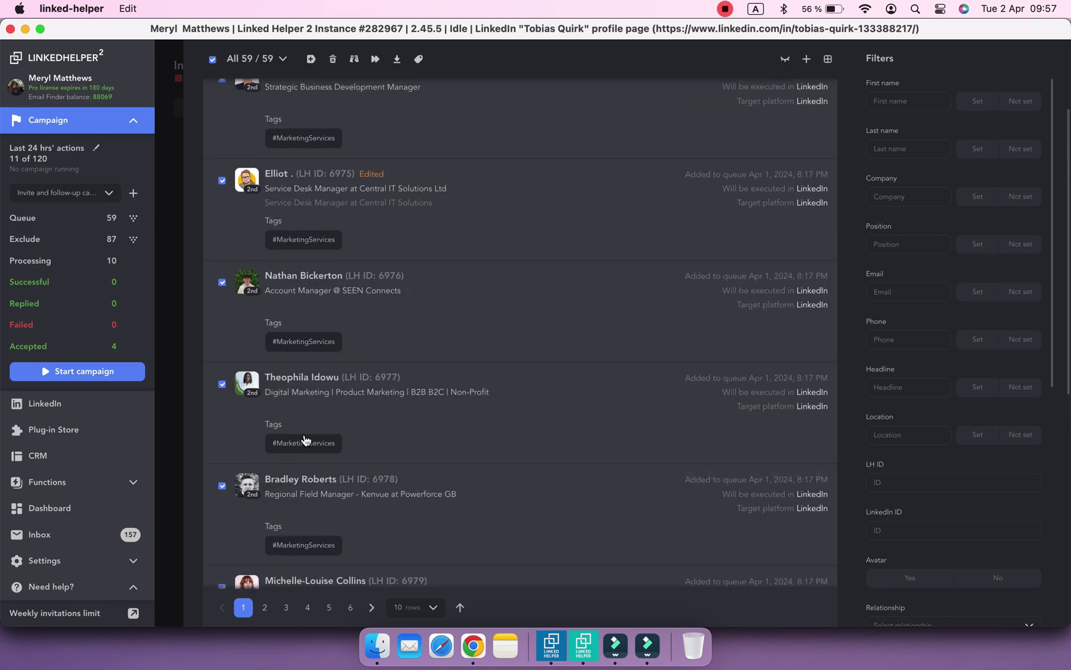
Set the CRM With tags filter to #MarketingServices, listing 69 contacts.
{"action": "scroll", "coordinate": [208, 74], "scroll_direction": "left", "scroll_amount": 3}
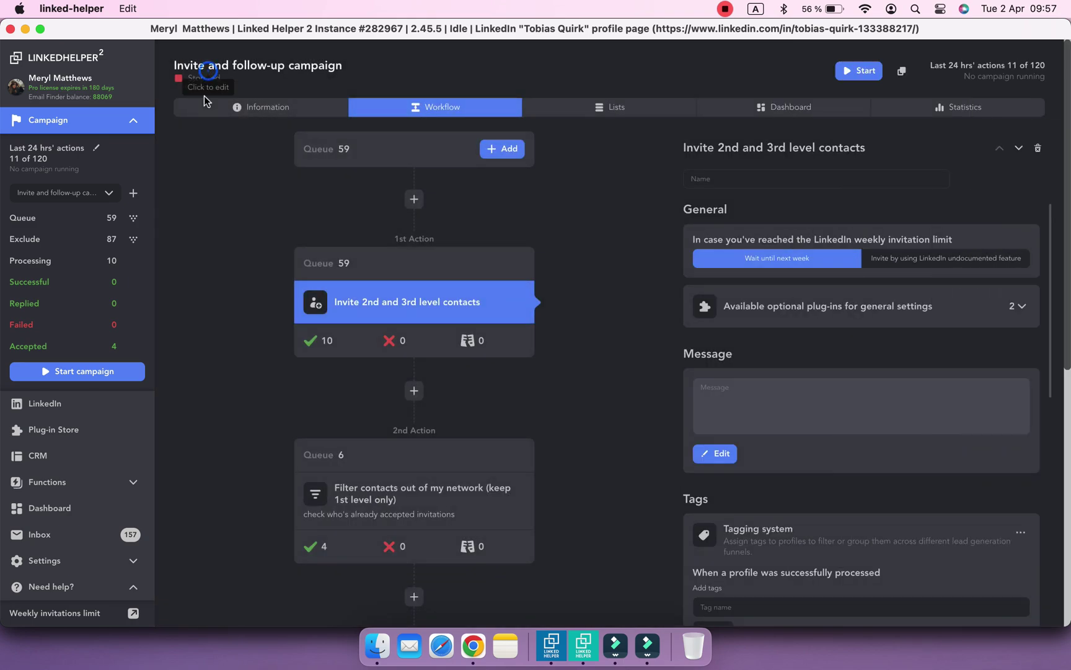
{"action": "left_click", "coordinate": [82, 457]}
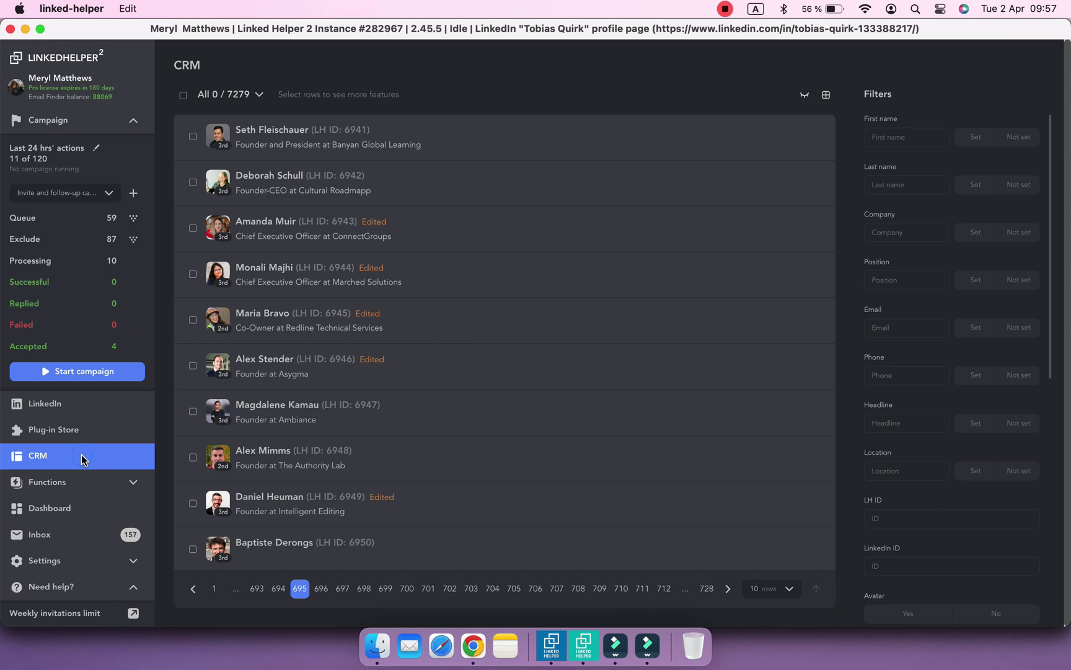
{"action": "scroll", "coordinate": [900, 439], "scroll_direction": "down", "scroll_amount": 10}
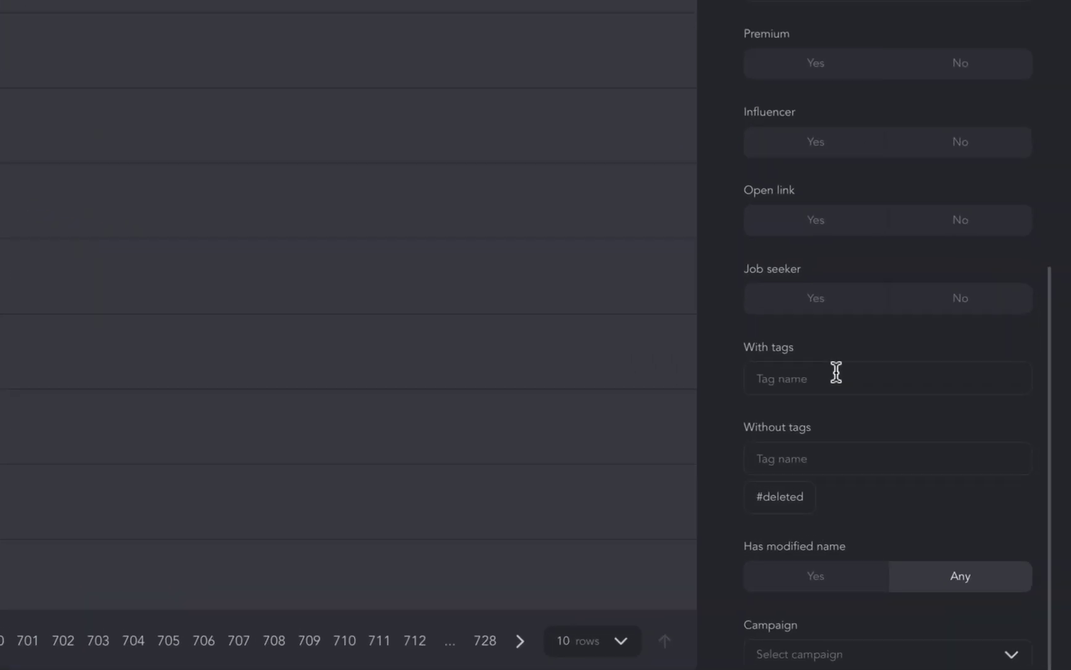
{"action": "left_click", "coordinate": [899, 432]}
{"action": "type", "text": "ma"}
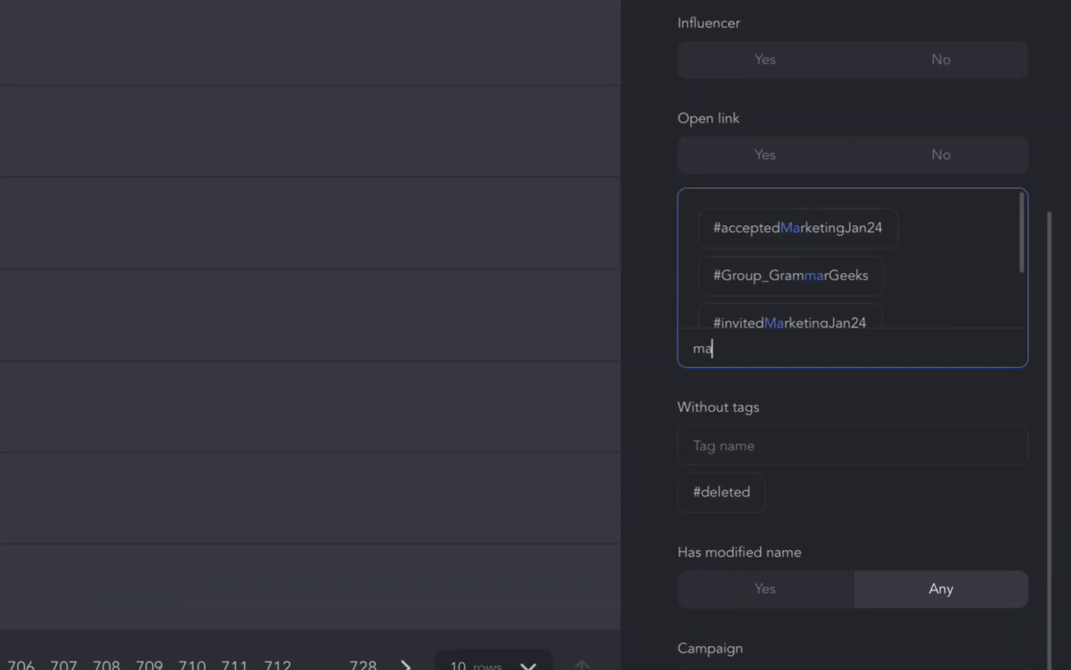
{"action": "type", "text": "rke"}
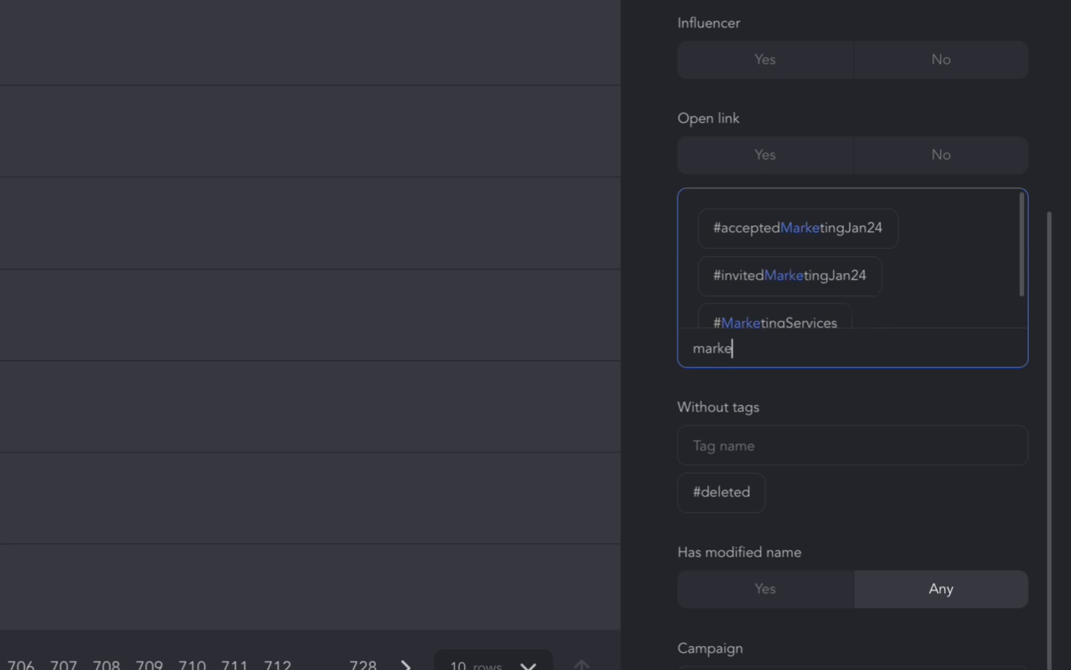
{"action": "left_click", "coordinate": [801, 318]}
{"action": "left_click", "coordinate": [661, 488]}
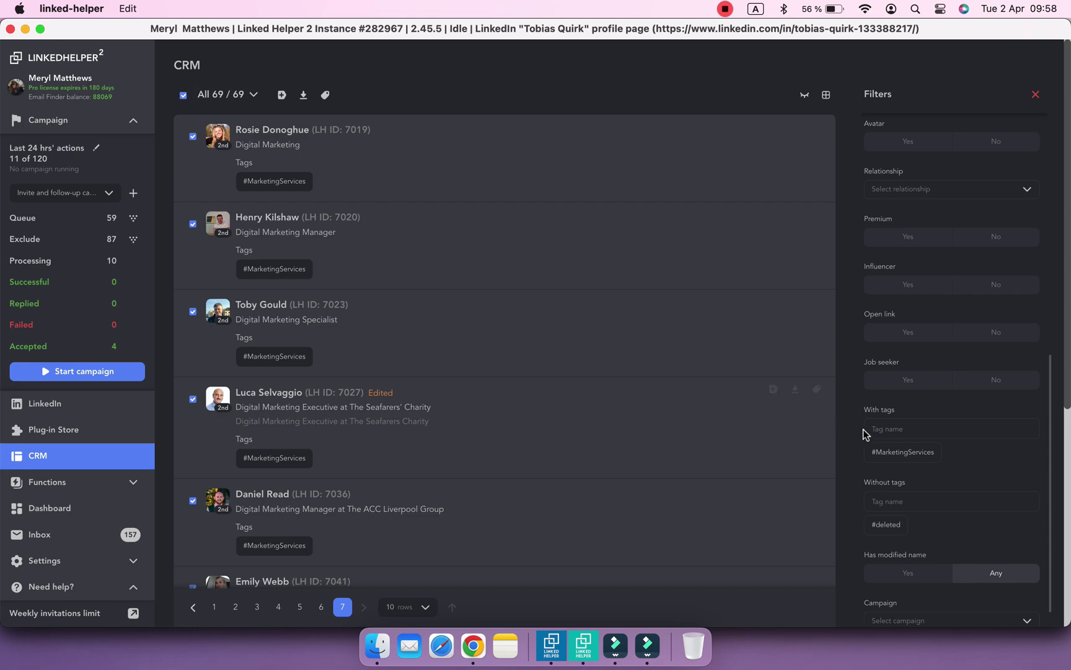
Add #accepted to the With tags filter and view the 3 matching contacts.
{"action": "left_click", "coordinate": [885, 421]}
{"action": "type", "text": "acce"}
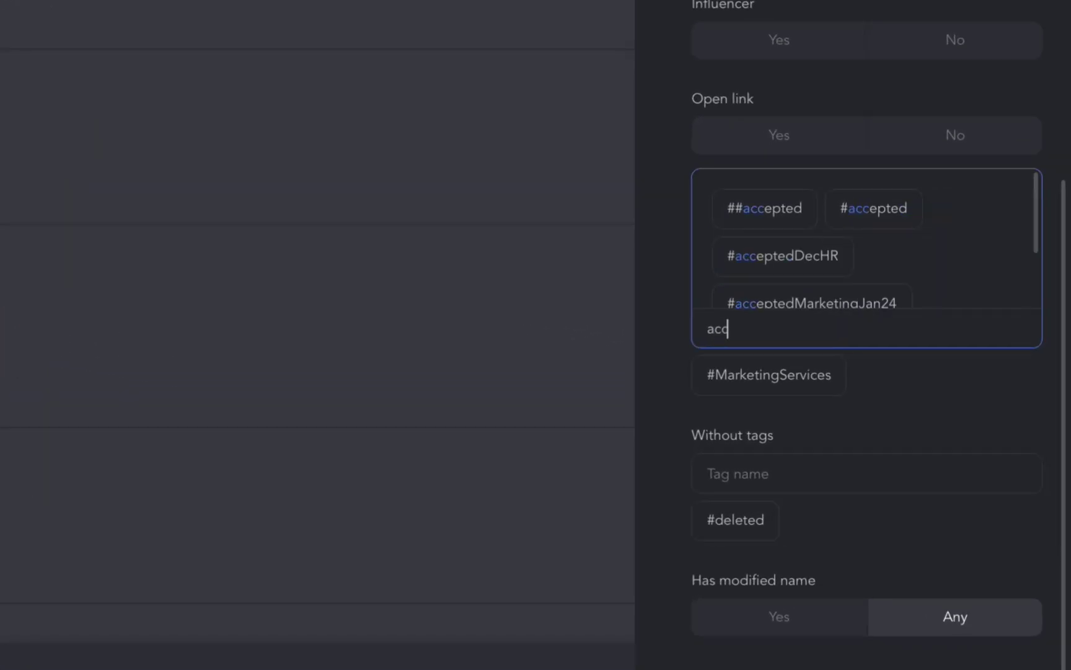
{"action": "left_click", "coordinate": [881, 211]}
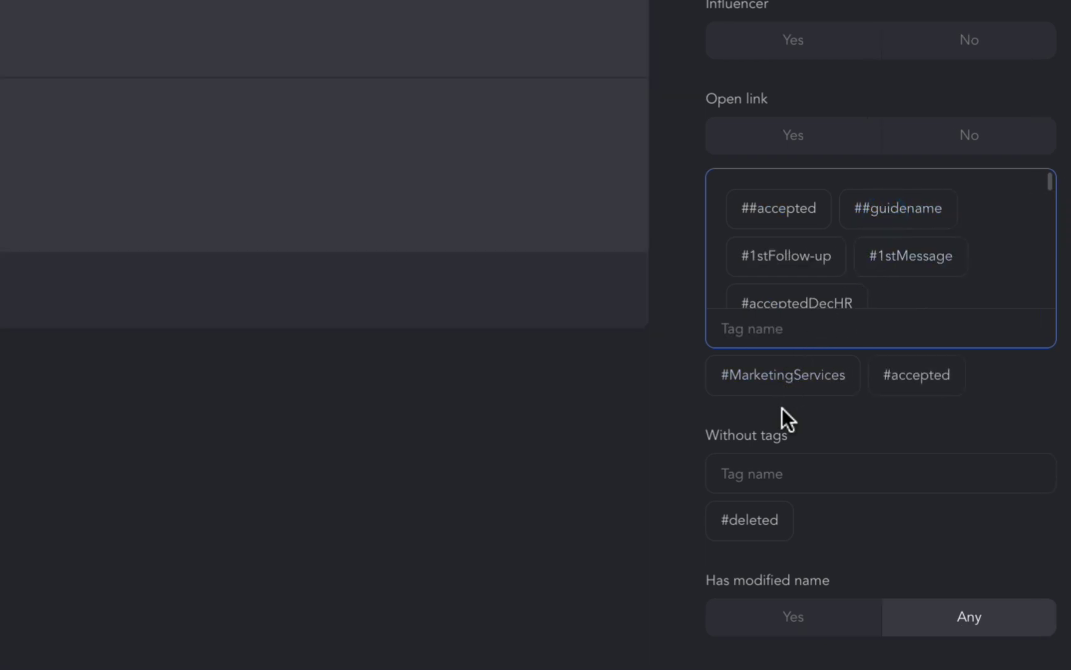
{"action": "left_click", "coordinate": [782, 420]}
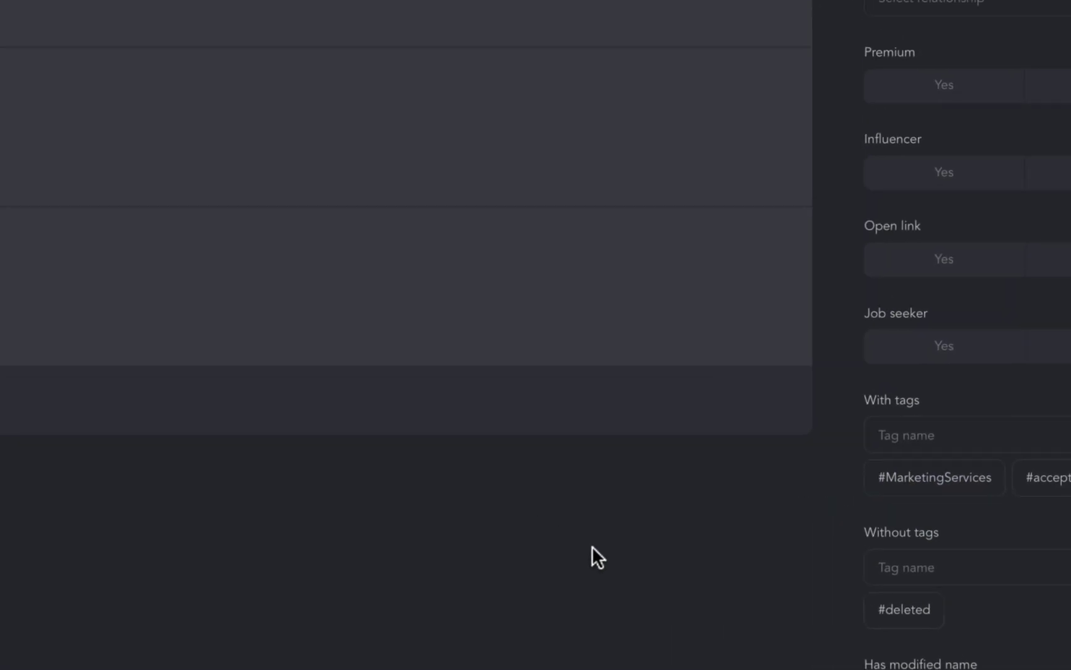
{"action": "left_click", "coordinate": [591, 546]}
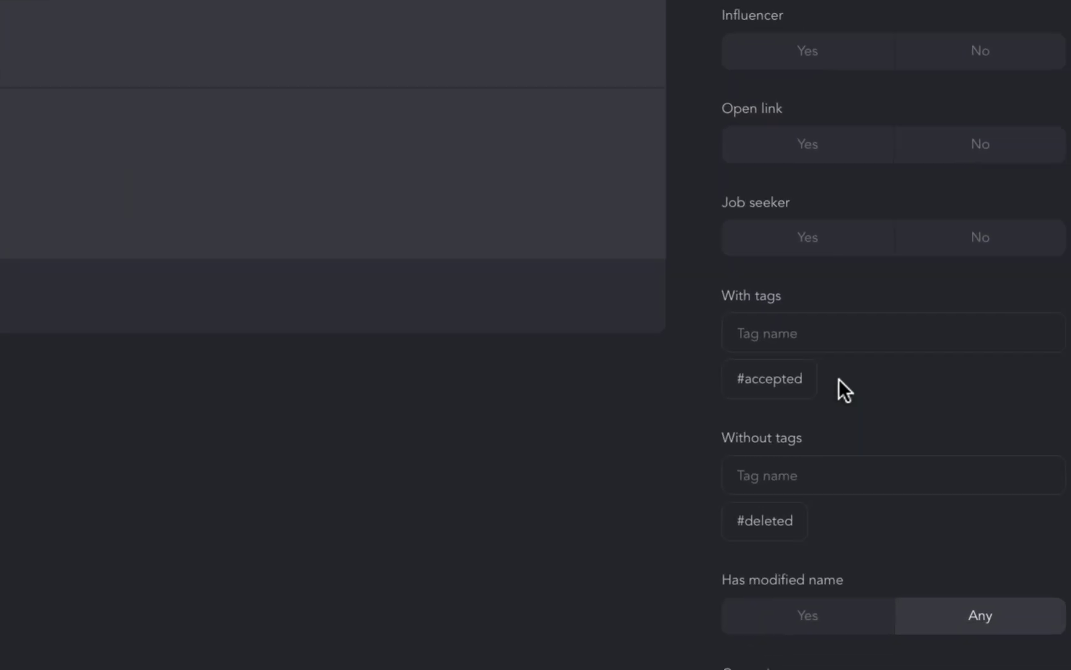
Require the #MarketingServices tag in the With tags filter.
{"action": "left_click", "coordinate": [840, 332]}
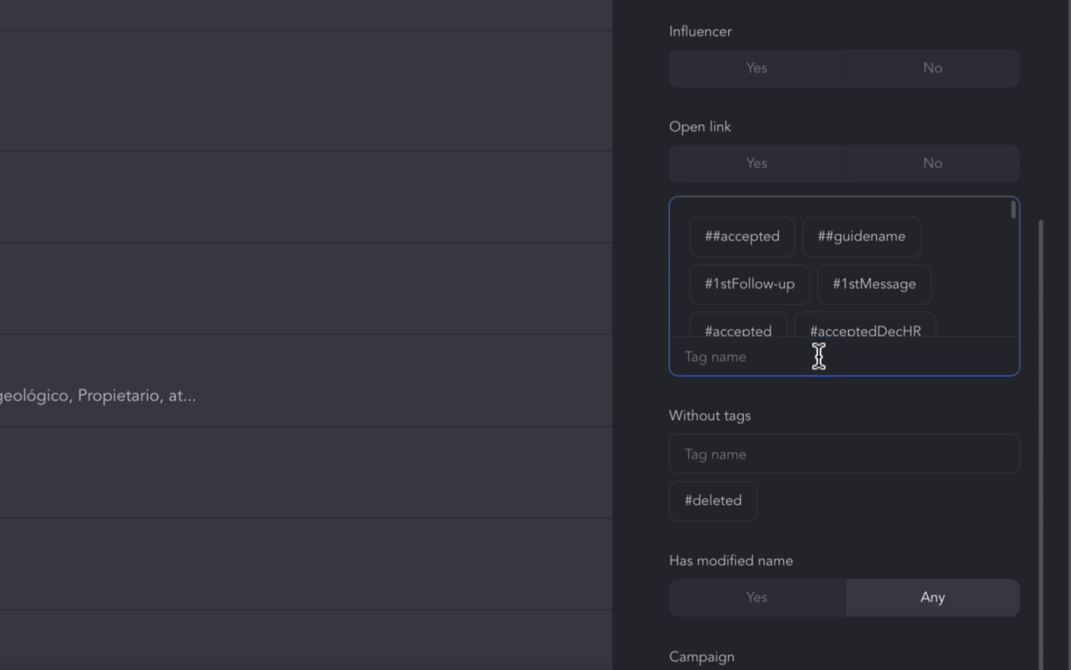
{"action": "type", "text": "market"}
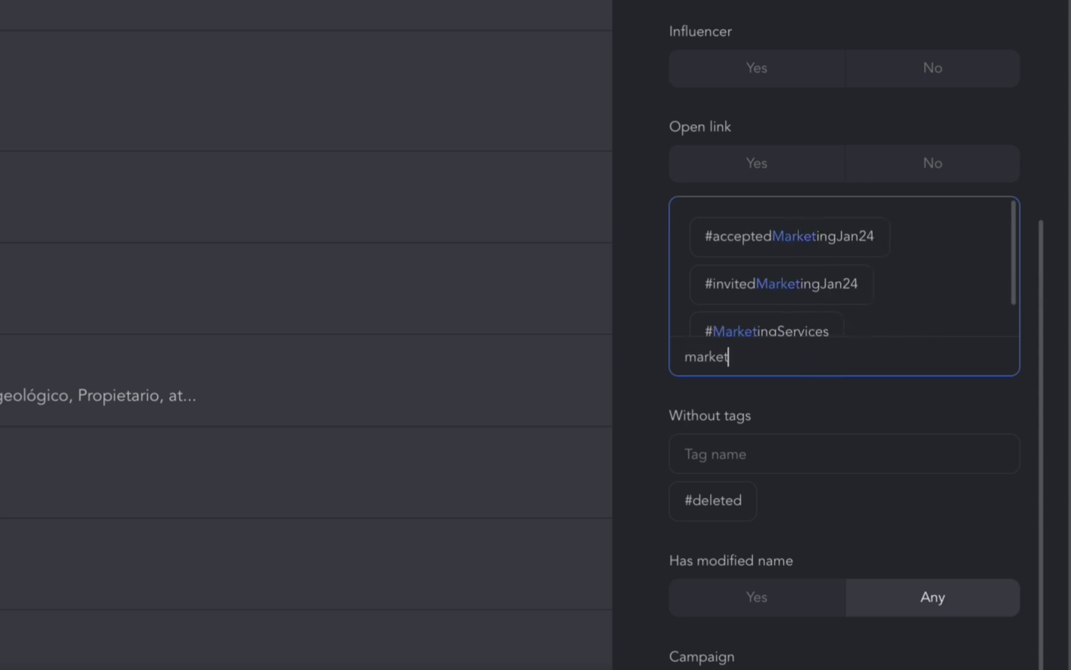
{"action": "left_click", "coordinate": [806, 328]}
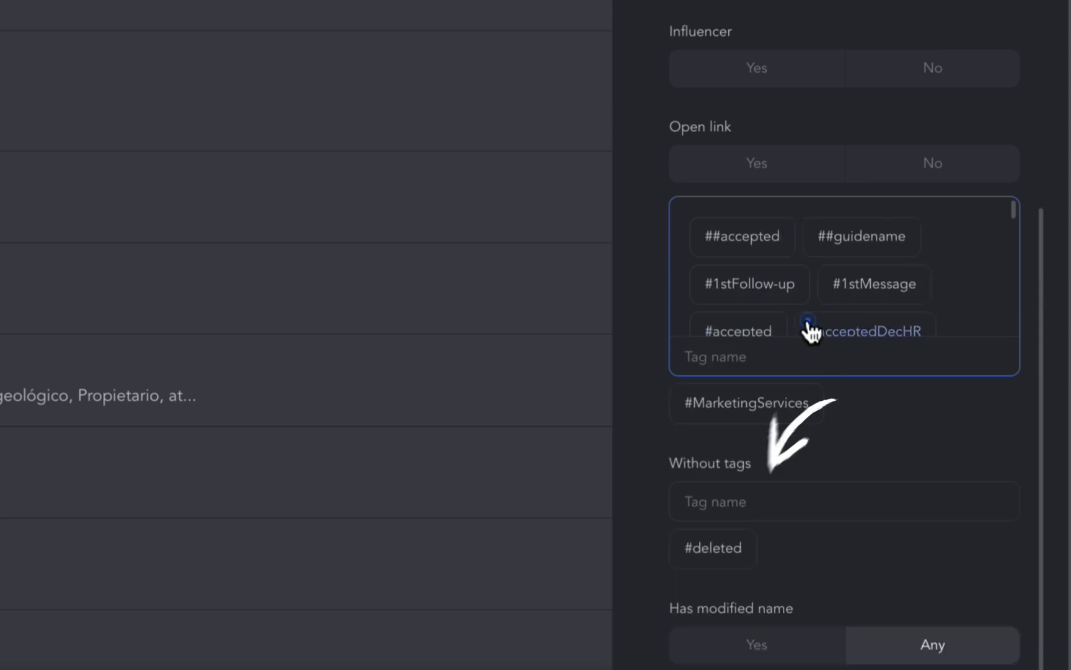
{"action": "left_click", "coordinate": [807, 321]}
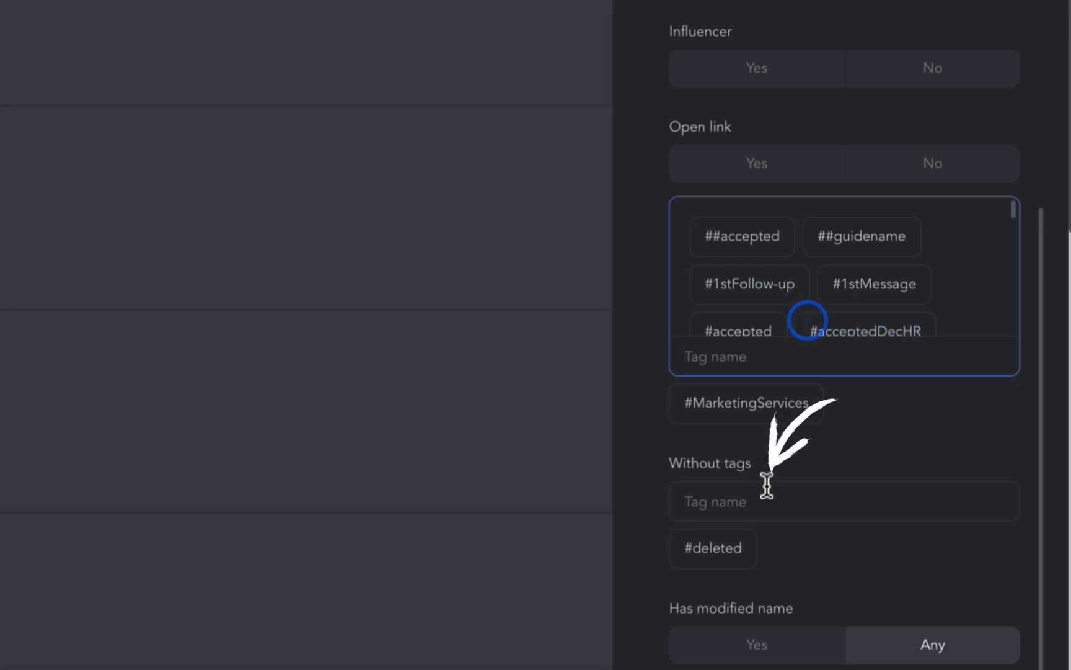
Exclude contacts tagged #accepted and #1stFollow-up via the Without tags filter.
{"action": "left_click", "coordinate": [796, 503]}
{"action": "type", "text": "acc"}
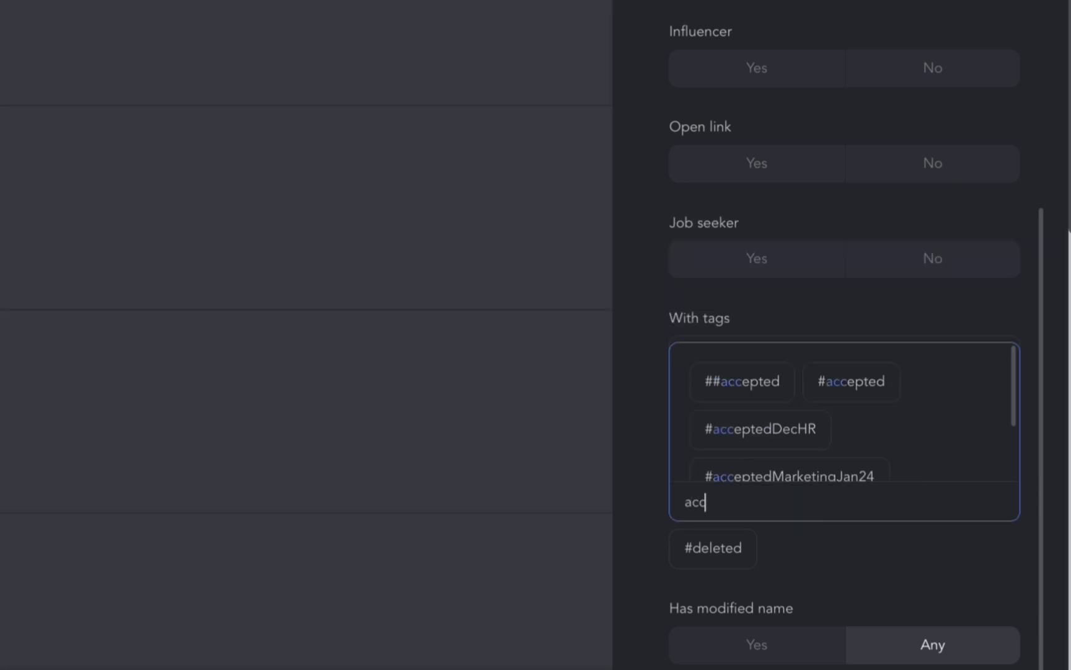
{"action": "left_click", "coordinate": [867, 389]}
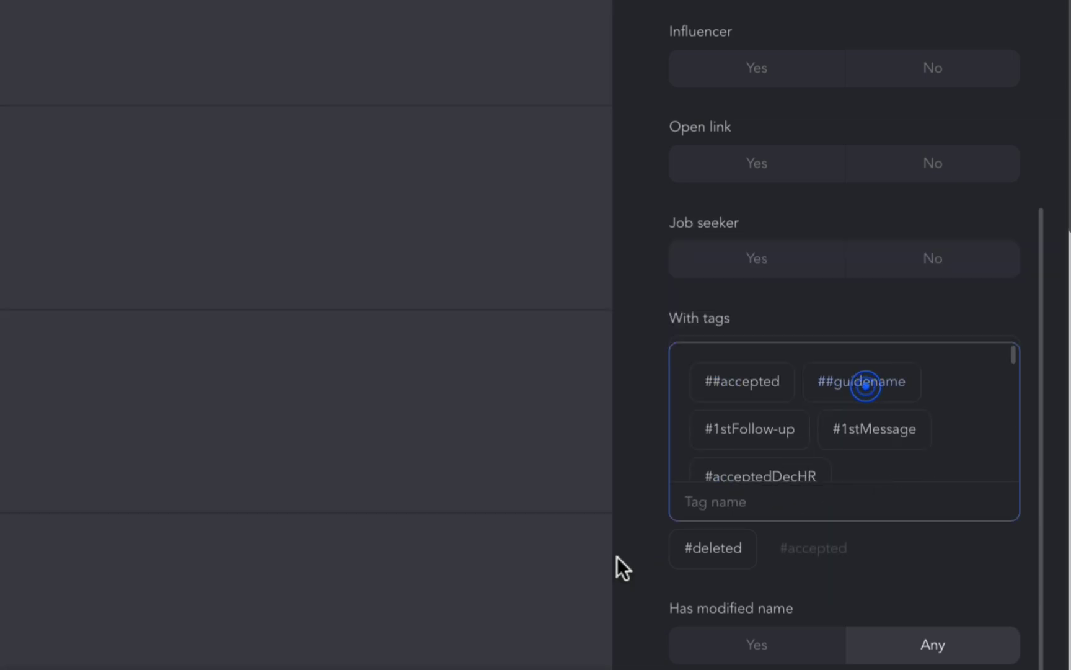
{"action": "left_click", "coordinate": [630, 544]}
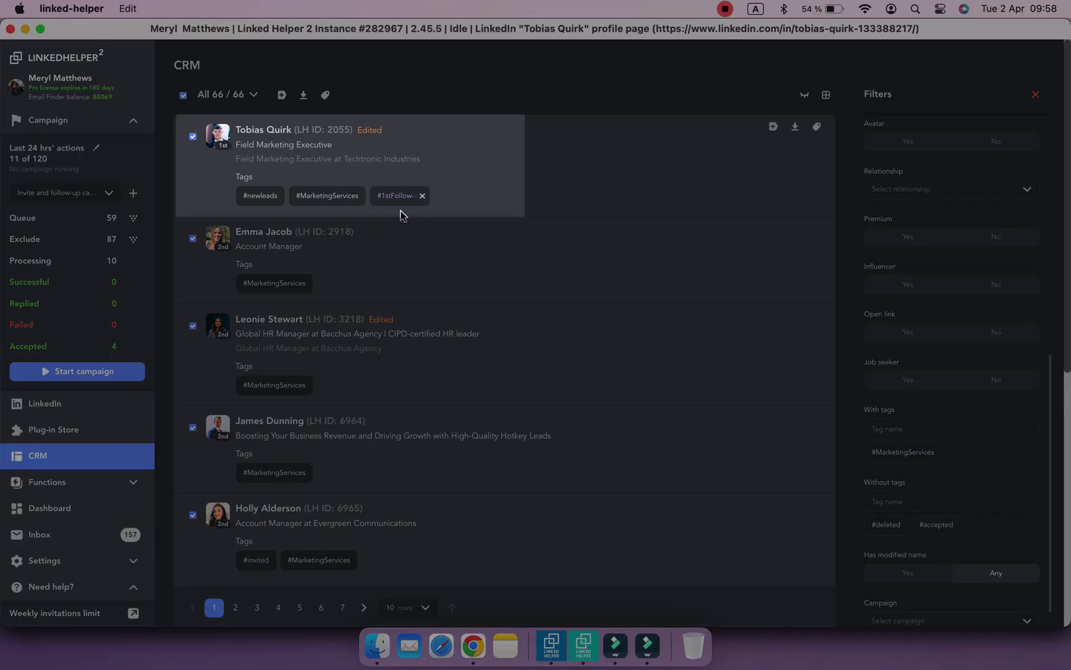
{"action": "left_click", "coordinate": [935, 497]}
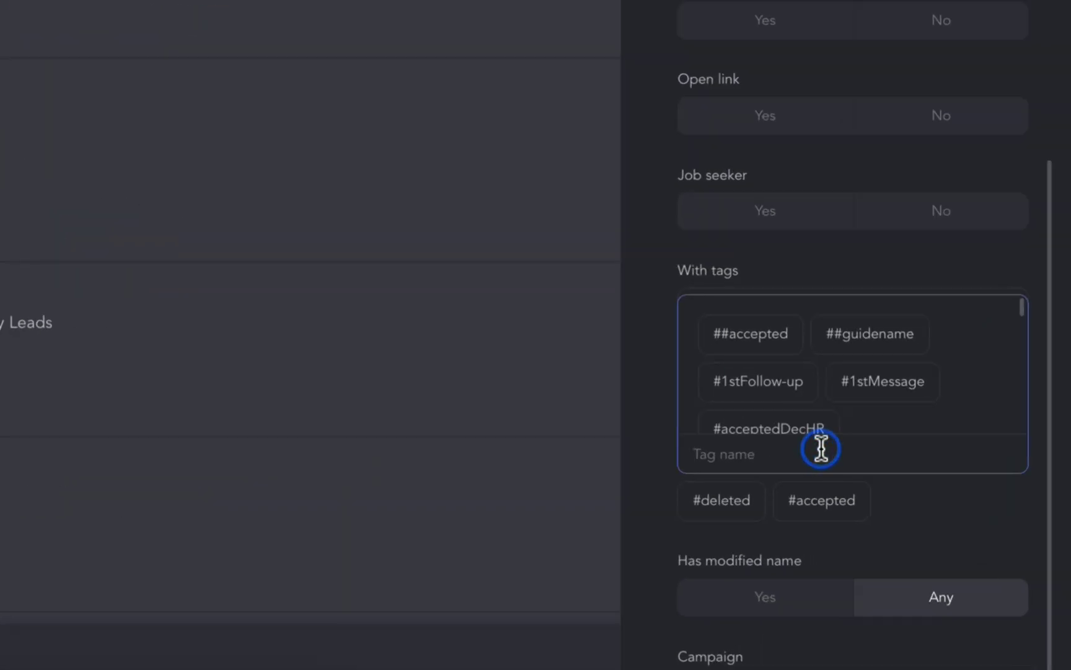
{"action": "type", "text": "1st"}
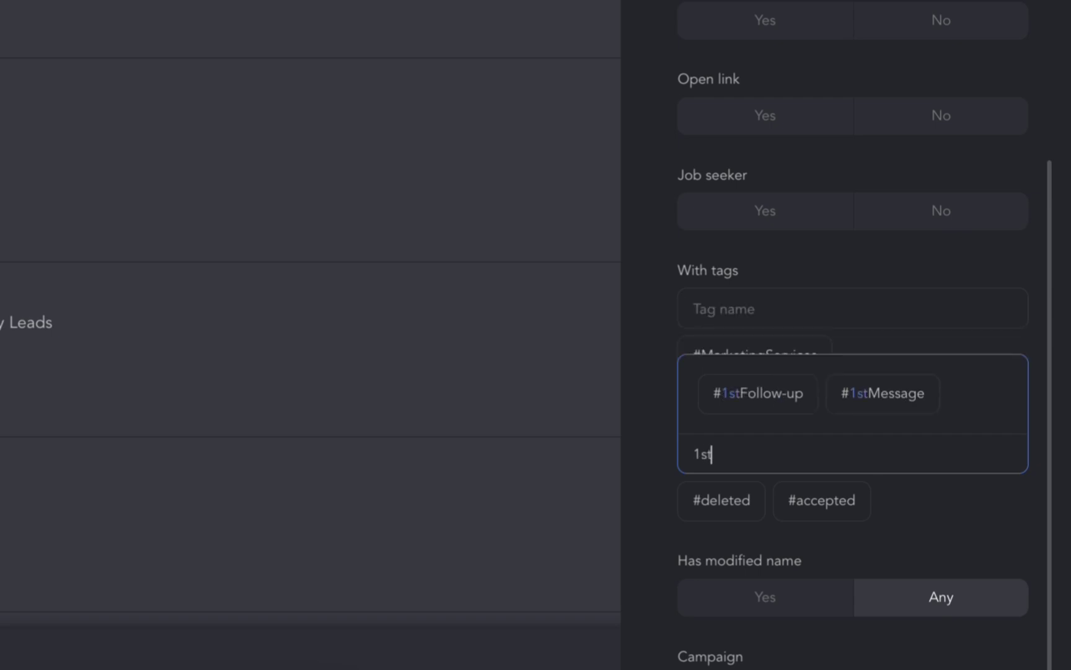
{"action": "left_click", "coordinate": [793, 399]}
{"action": "left_click", "coordinate": [651, 506]}
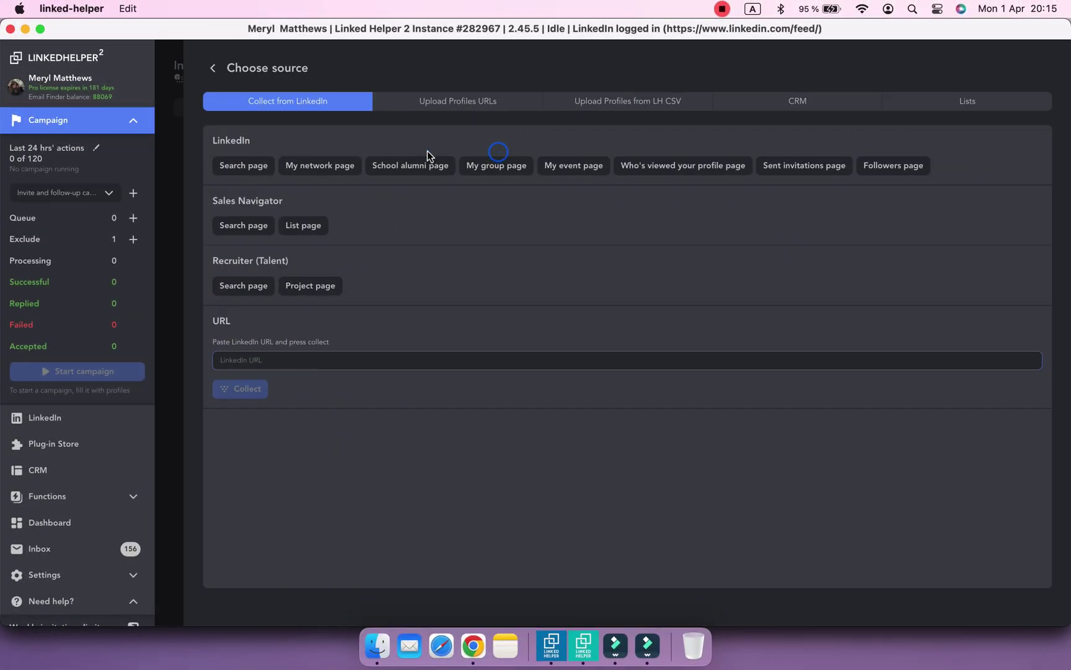
Run a LinkedIn people search filtered to the Marketing Services industry.
{"action": "left_click", "coordinate": [219, 166]}
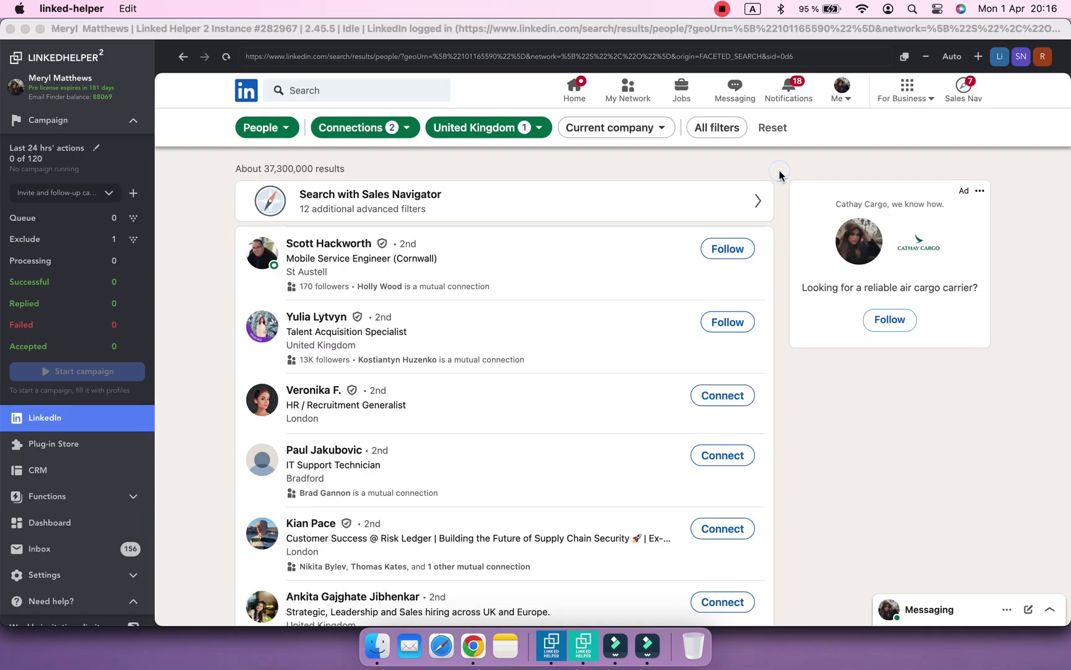
{"action": "left_click", "coordinate": [717, 127]}
{"action": "scroll", "coordinate": [873, 364], "scroll_direction": "down", "scroll_amount": 10}
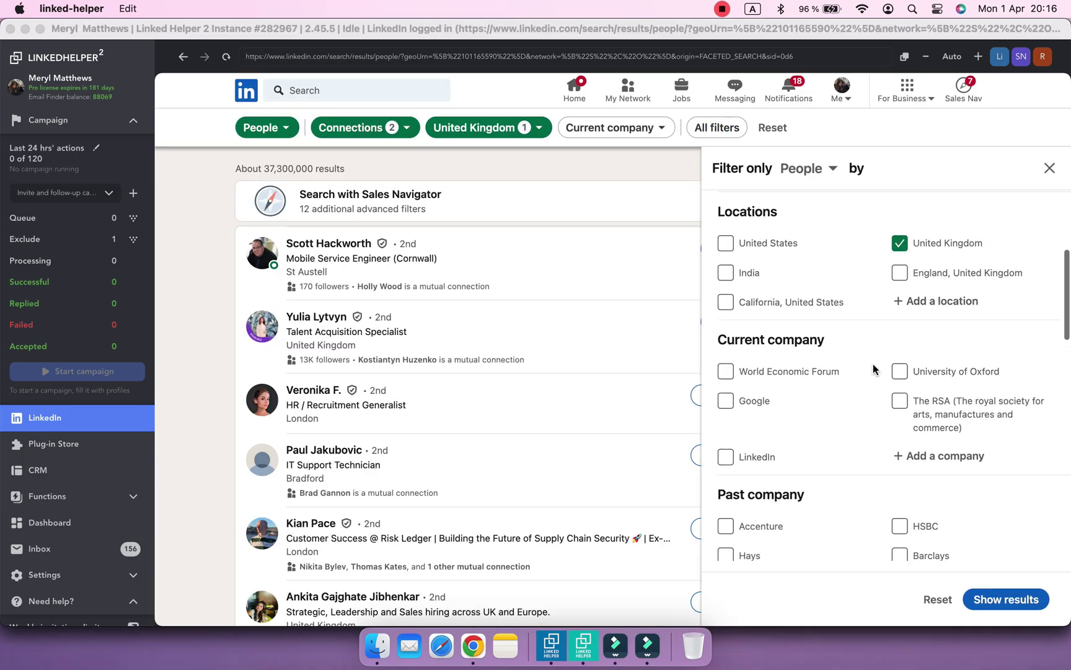
{"action": "scroll", "coordinate": [873, 363], "scroll_direction": "down", "scroll_amount": 3}
{"action": "left_click", "coordinate": [881, 446]}
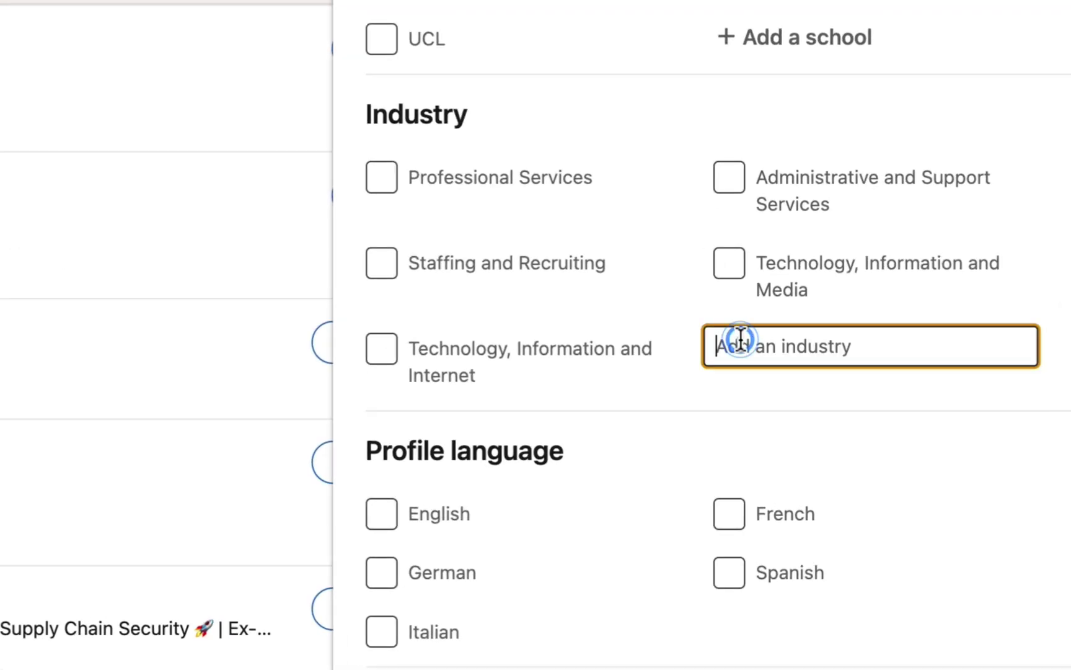
{"action": "type", "text": "market"}
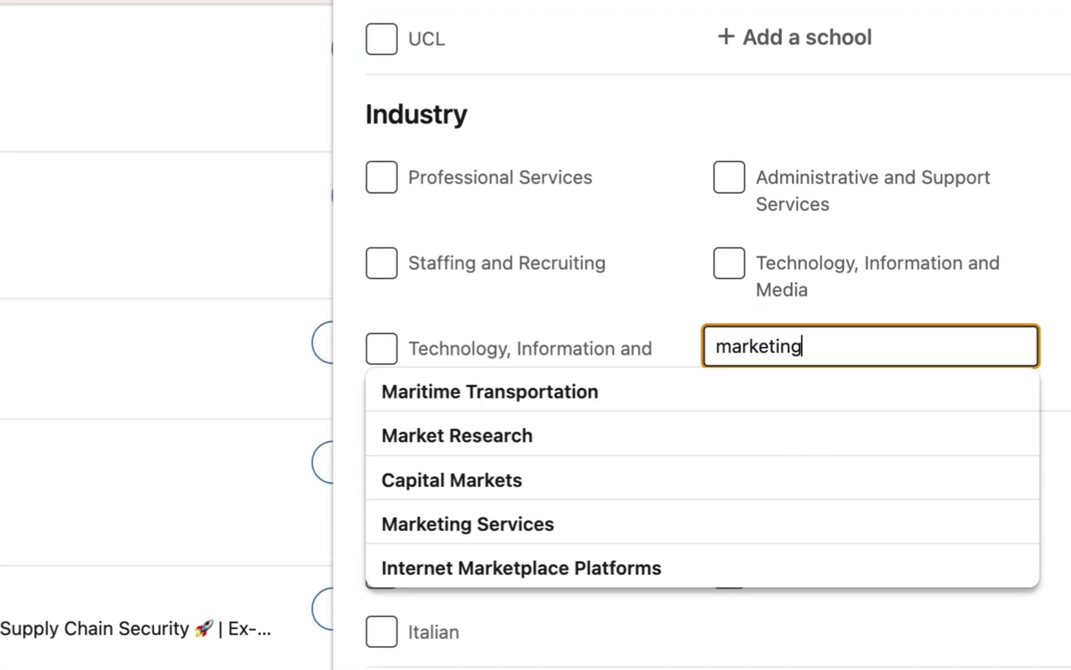
{"action": "type", "text": "ing"}
{"action": "left_click", "coordinate": [772, 384]}
{"action": "left_click", "coordinate": [1004, 598]}
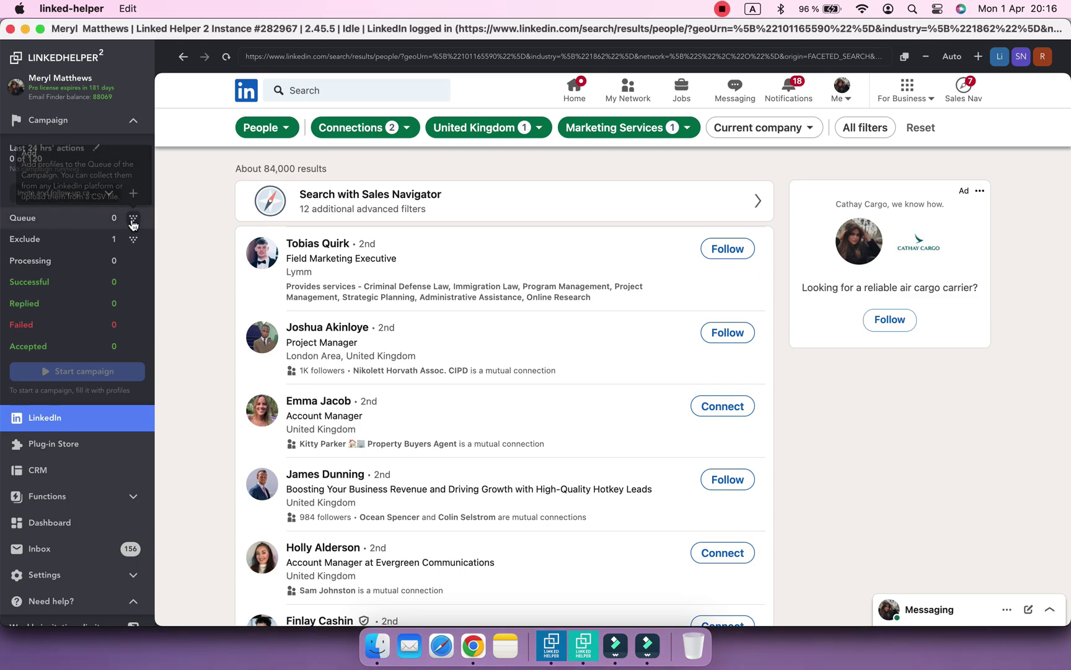
Collect the search results into the campaign queue, stopping at 30 profiles.
{"action": "left_click", "coordinate": [133, 217]}
{"action": "left_click", "coordinate": [122, 243]}
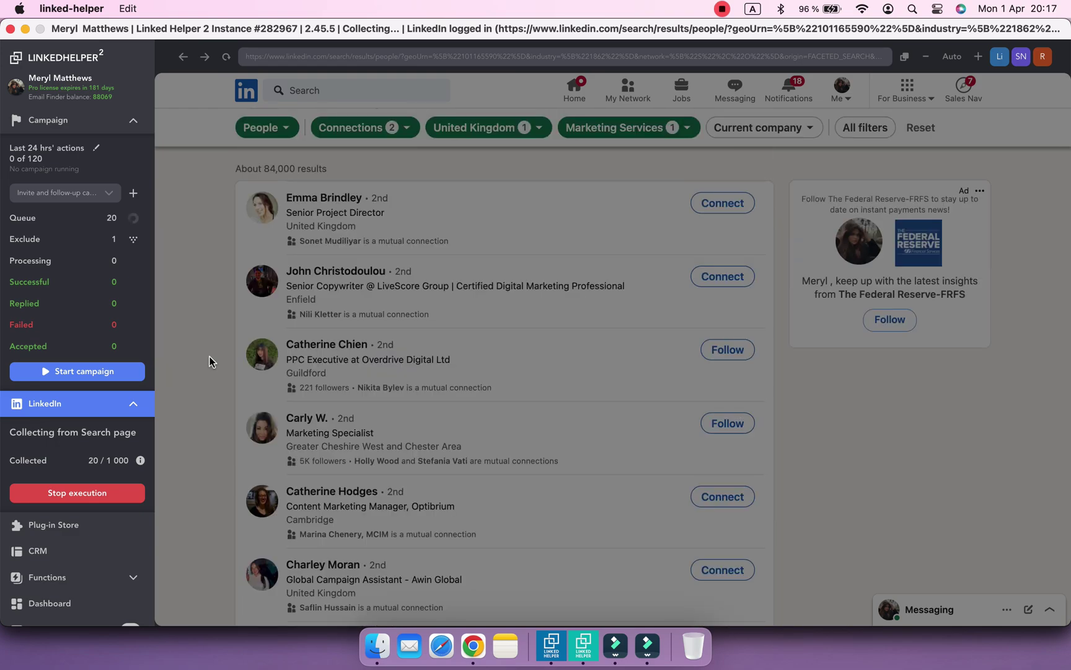
{"action": "left_click", "coordinate": [114, 502]}
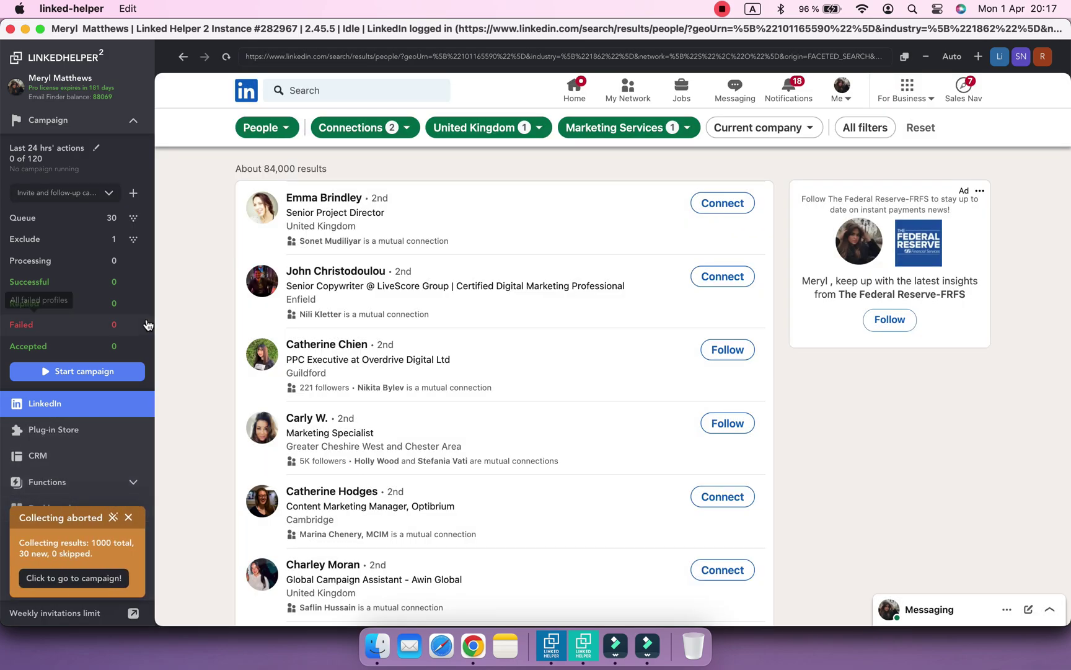
Select all 30 profiles in the first action's queue and tag them with a new #MarketingServices tag.
{"action": "left_click", "coordinate": [77, 579]}
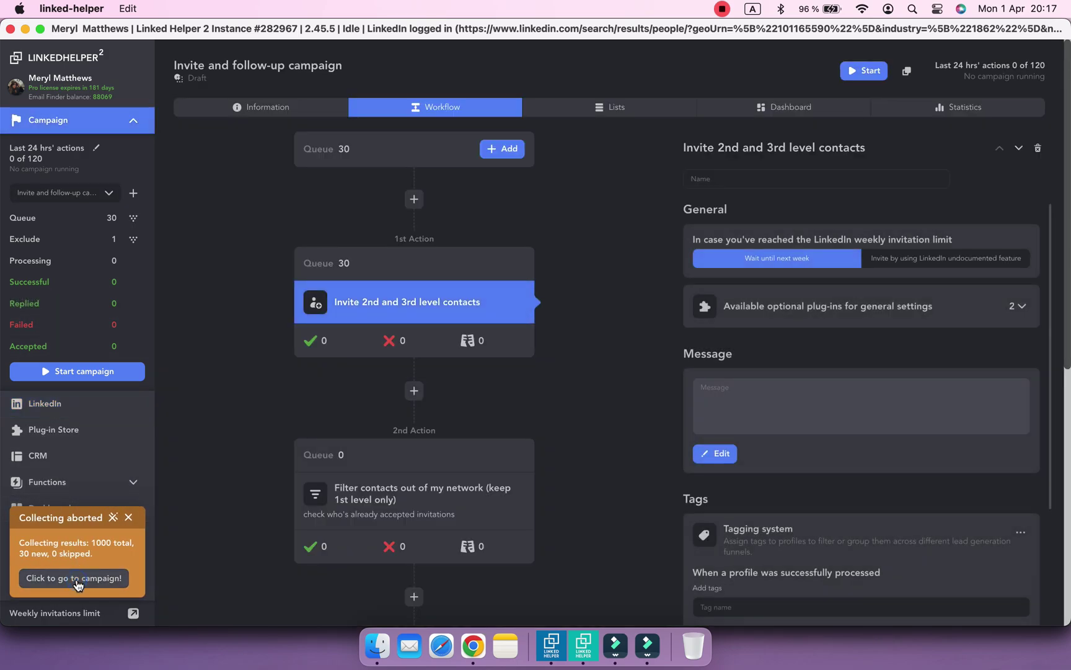
{"action": "left_click", "coordinate": [325, 262]}
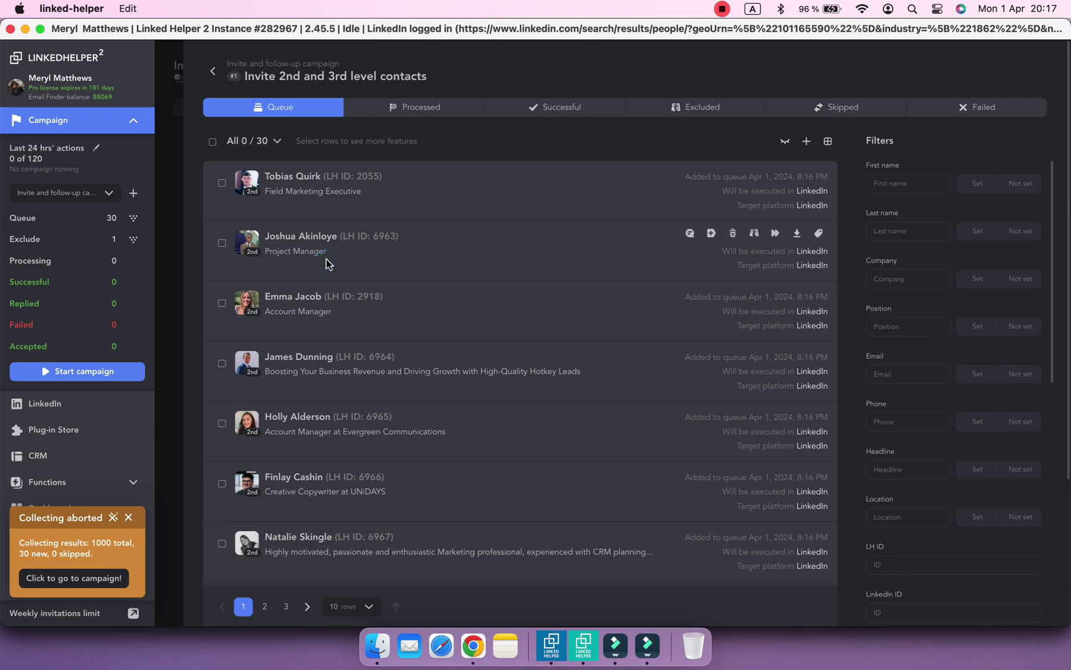
{"action": "left_click", "coordinate": [212, 144]}
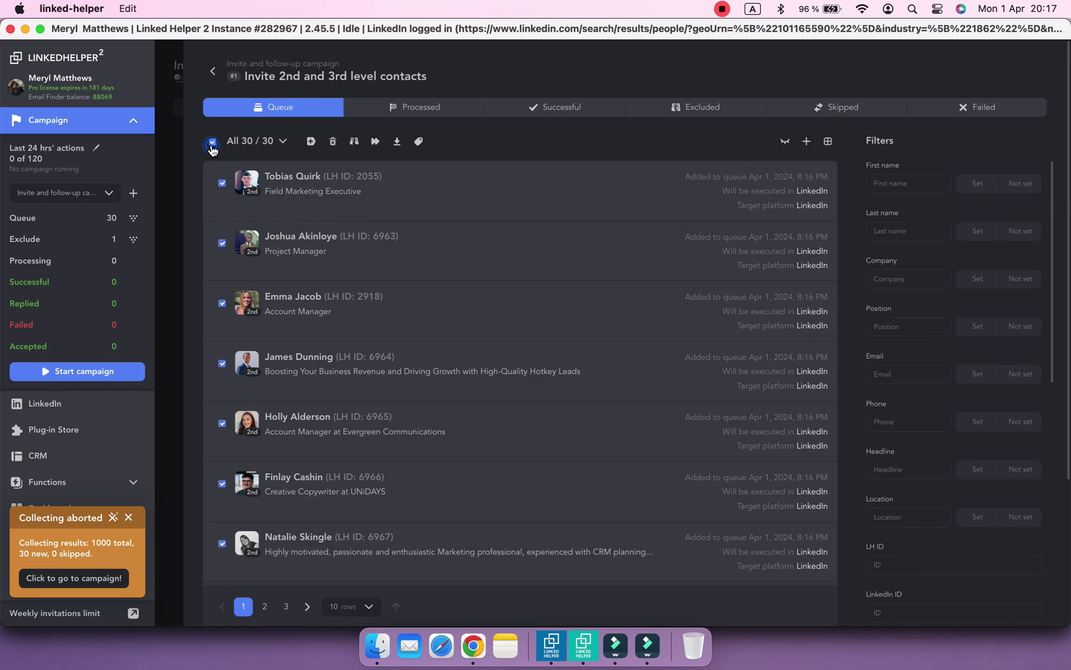
{"action": "left_click", "coordinate": [420, 141]}
{"action": "left_click", "coordinate": [444, 297]}
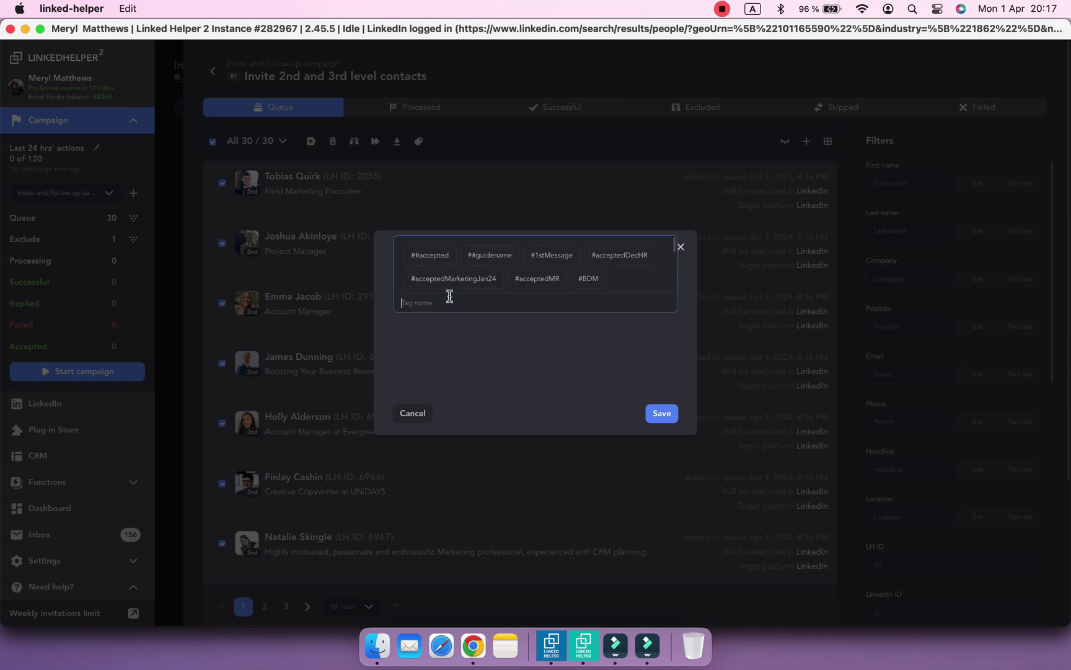
{"action": "type", "text": "MarketingServices"}
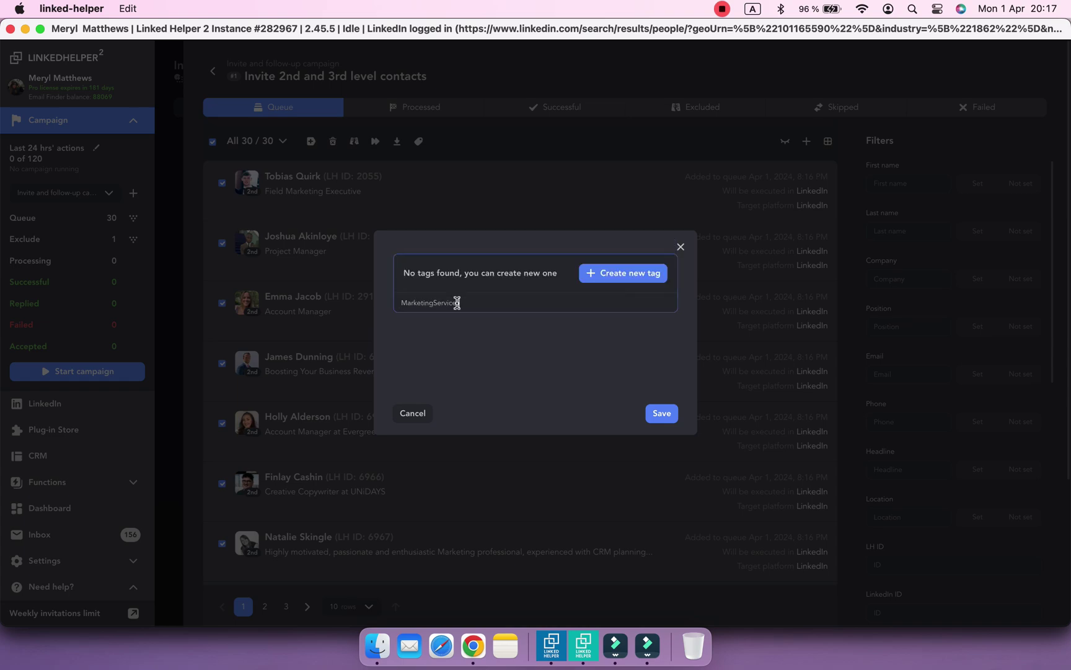
{"action": "left_click", "coordinate": [613, 278]}
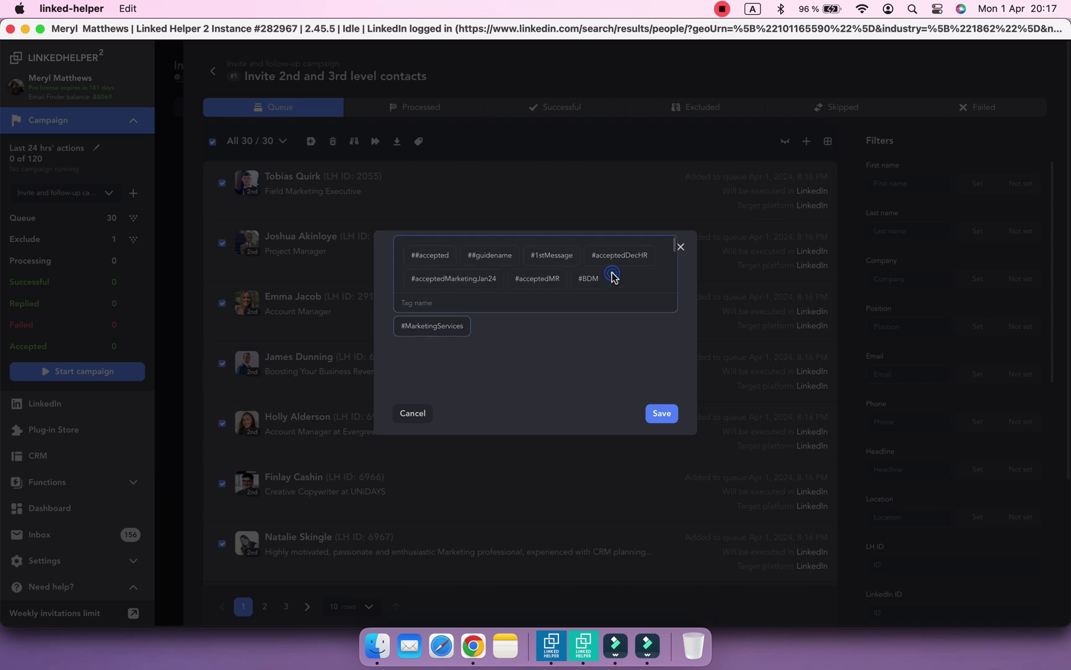
{"action": "left_click", "coordinate": [658, 414]}
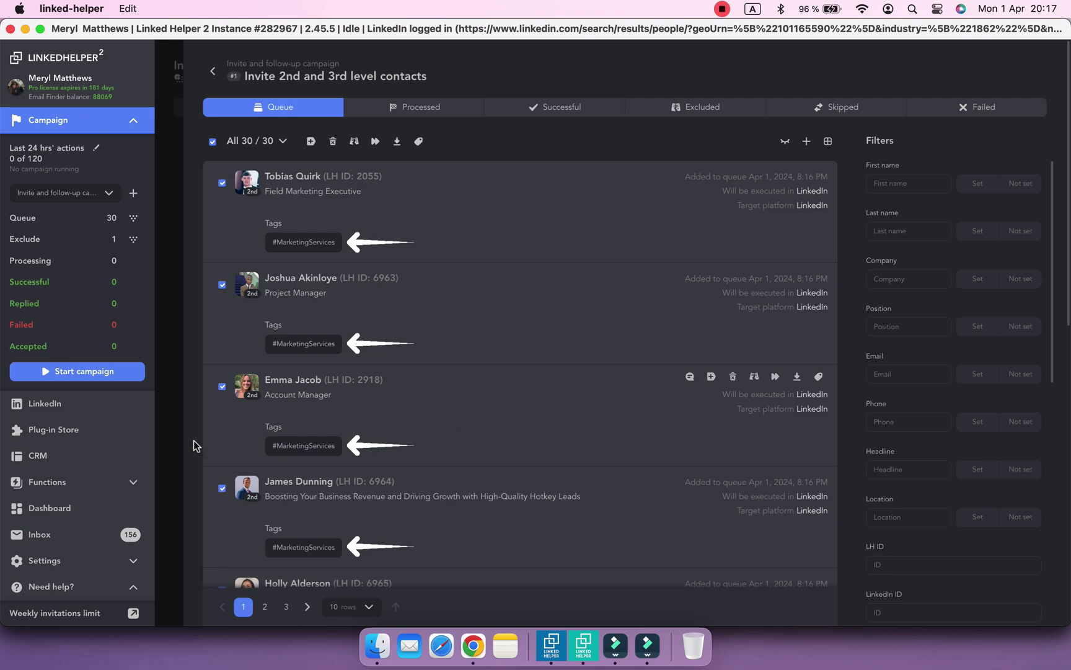
Back in the LinkedIn search, replace the Marketing Services industry filter with Advertising Services.
{"action": "left_click", "coordinate": [136, 413]}
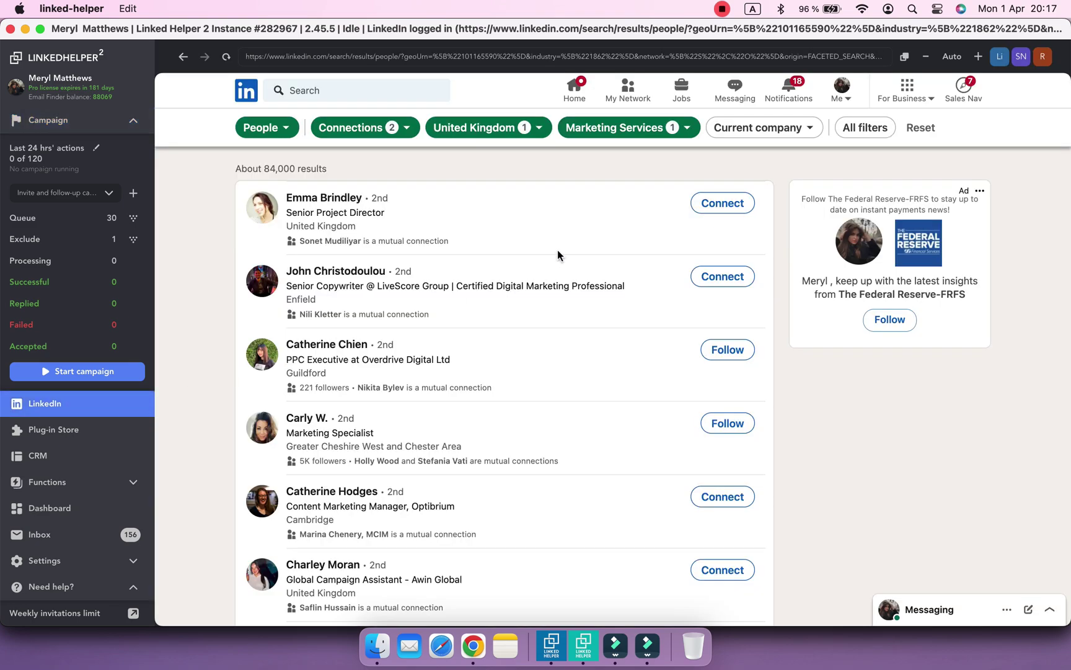
{"action": "left_click", "coordinate": [603, 129]}
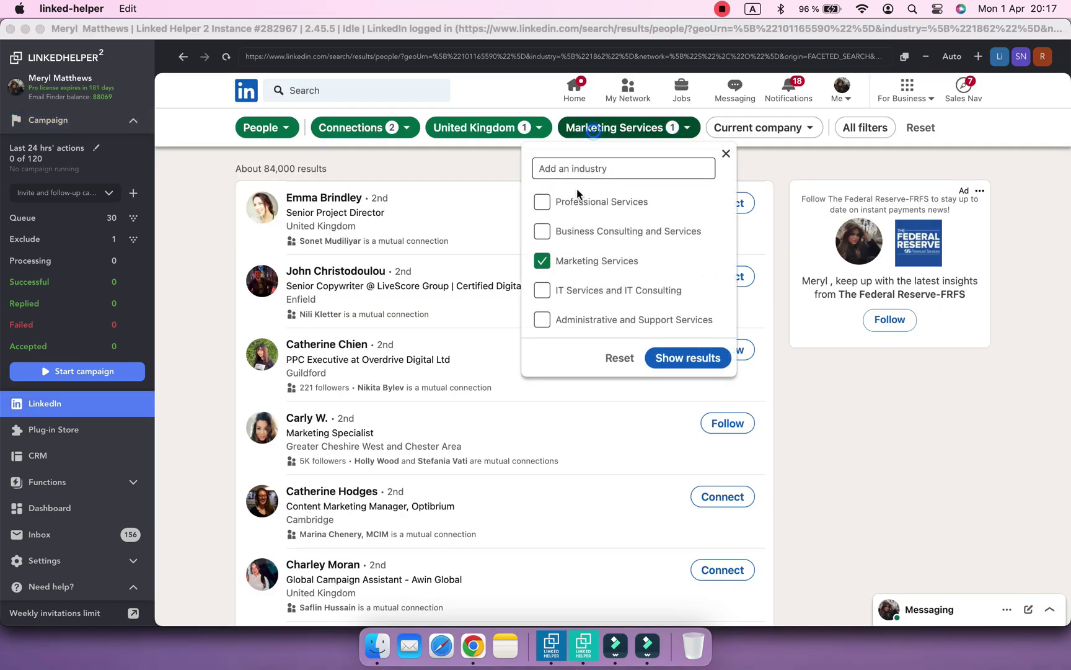
{"action": "left_click", "coordinate": [551, 263]}
{"action": "left_click", "coordinate": [586, 171]}
{"action": "type", "text": "a"}
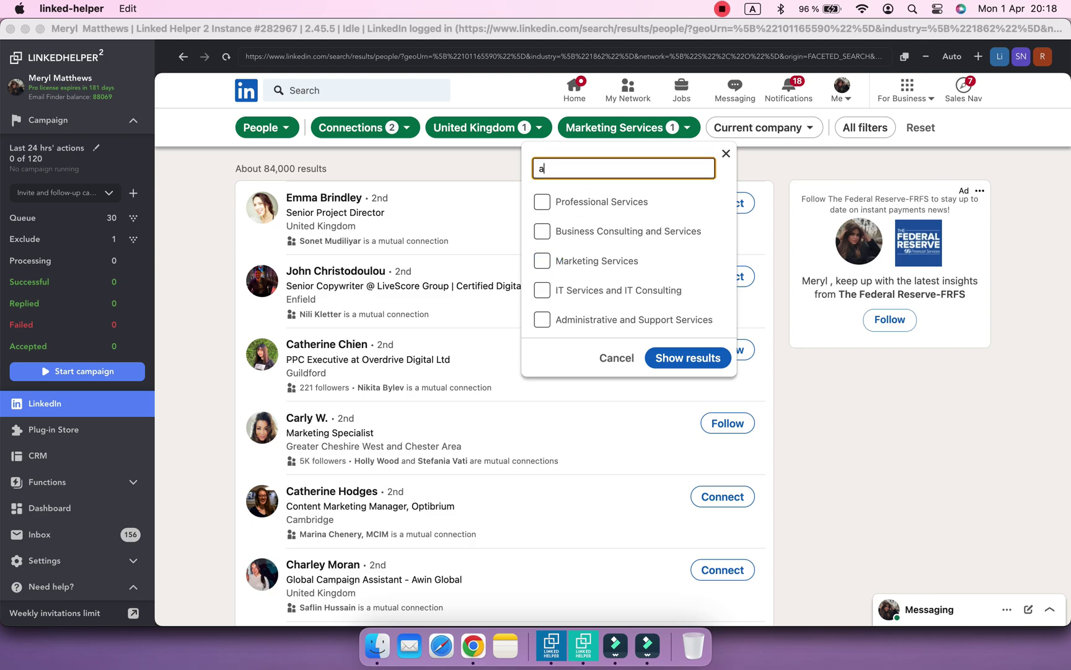
{"action": "type", "text": "dvert"}
{"action": "left_click", "coordinate": [583, 189]}
{"action": "left_click", "coordinate": [665, 389]}
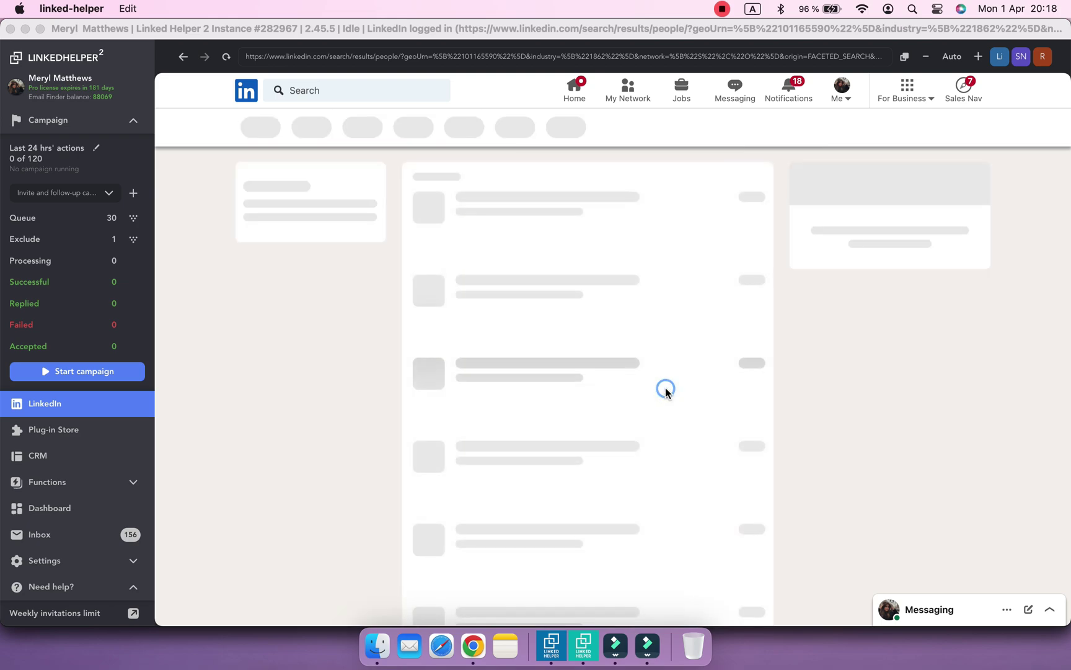
Collect 30 Advertising Services profiles into the campaign queue, then stop collecting.
{"action": "left_click", "coordinate": [133, 217]}
{"action": "left_click", "coordinate": [93, 241]}
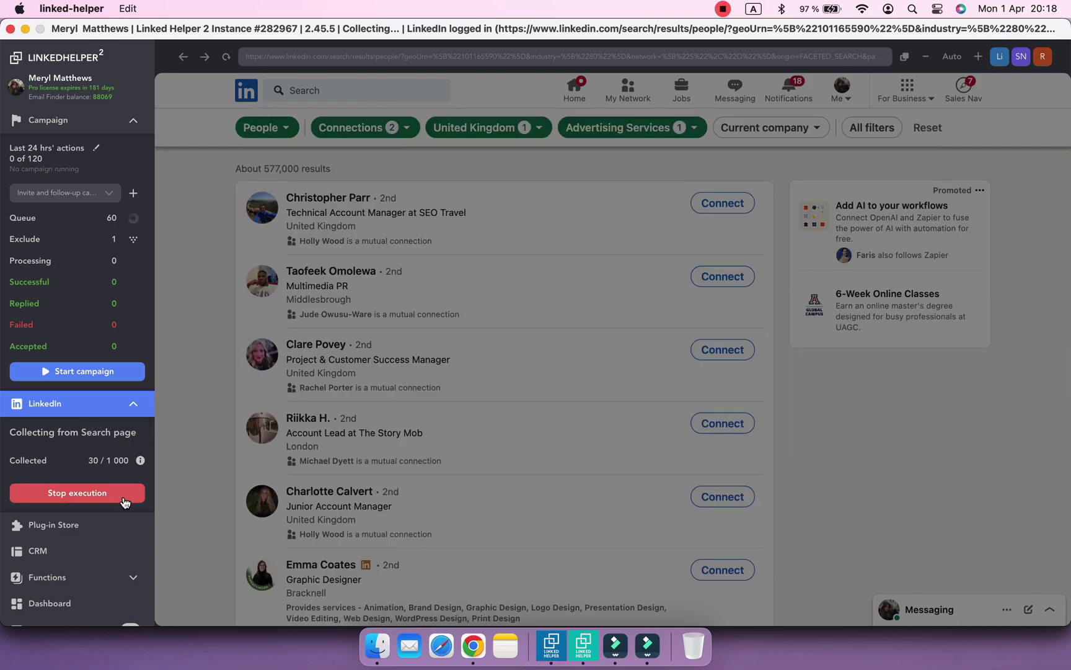
{"action": "left_click", "coordinate": [123, 496]}
Open the first action's queue and filter it to profiles without the #MarketingServices tag.
{"action": "left_click", "coordinate": [95, 578]}
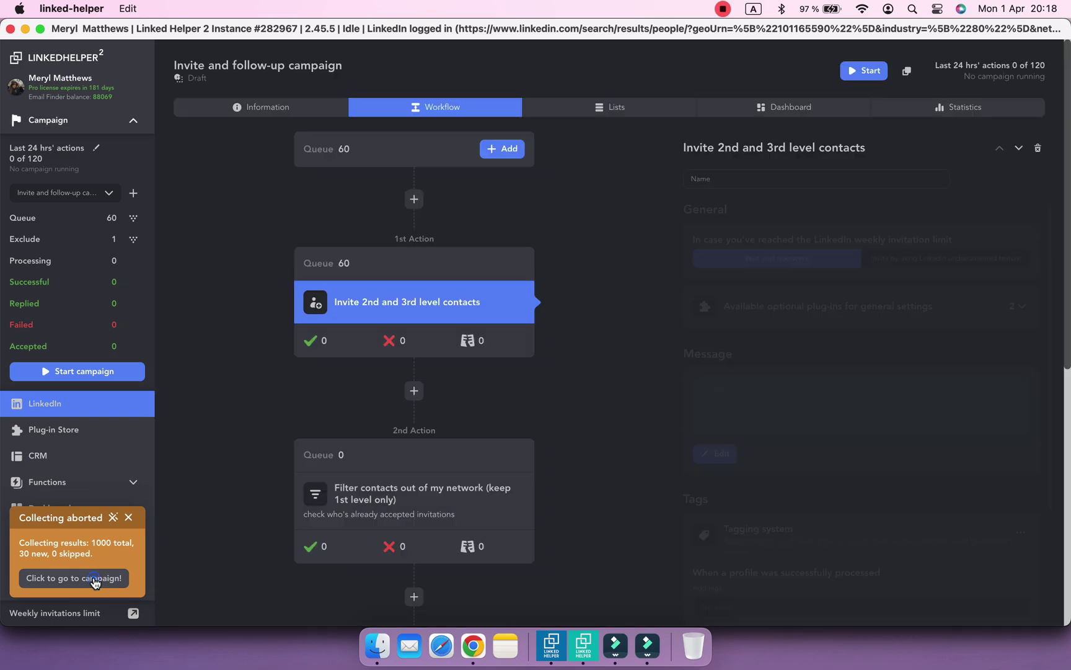
{"action": "left_click", "coordinate": [355, 276]}
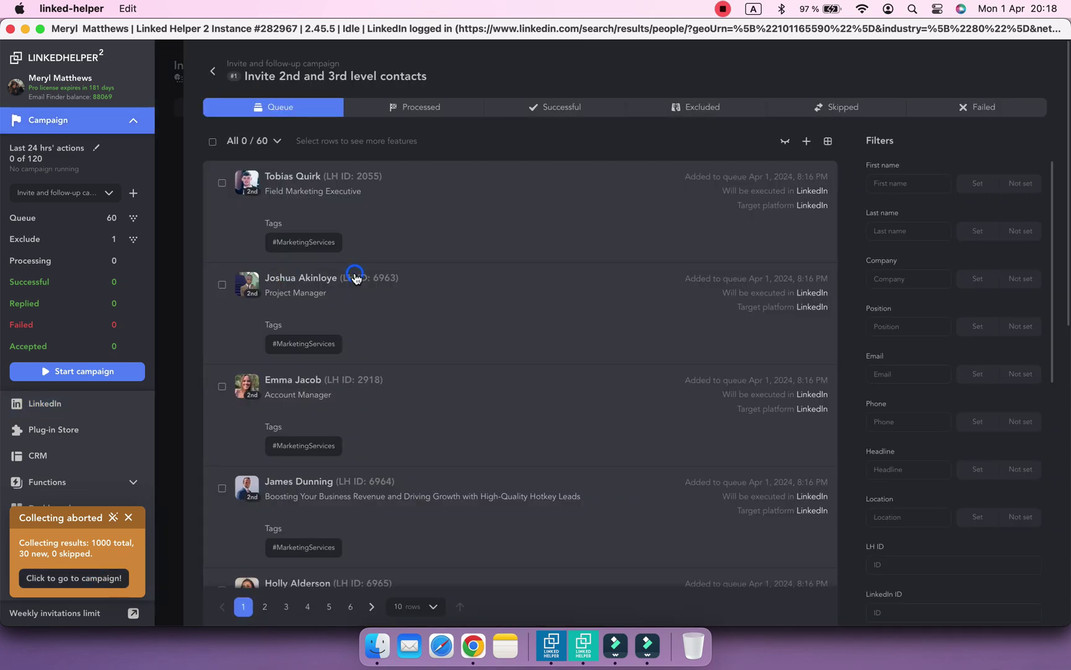
{"action": "scroll", "coordinate": [959, 382], "scroll_direction": "down", "scroll_amount": 6}
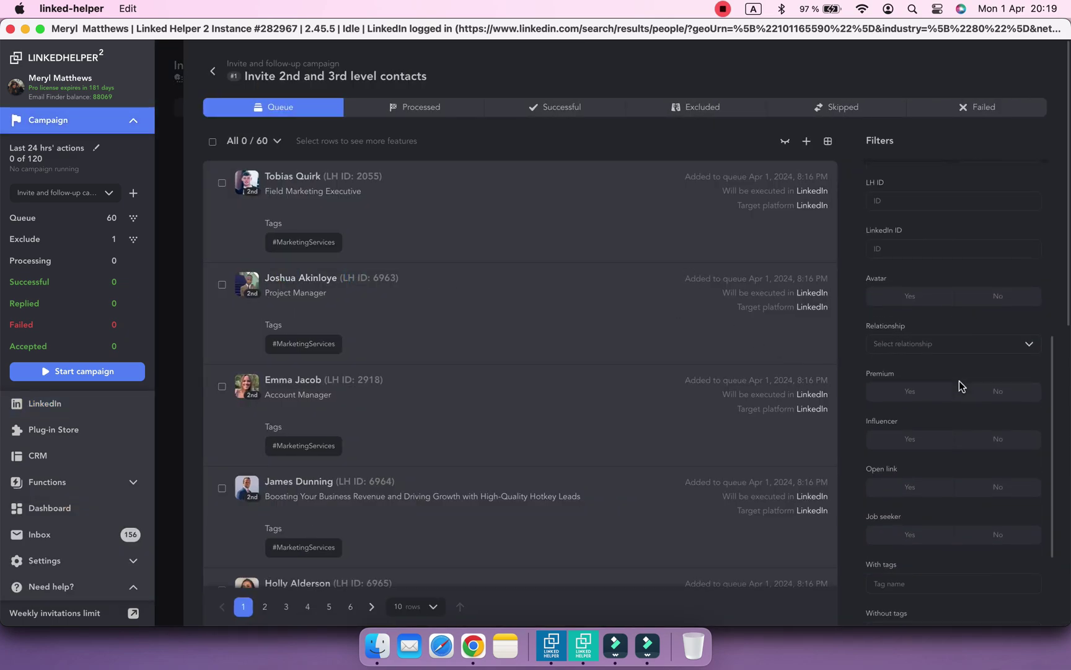
{"action": "scroll", "coordinate": [959, 385], "scroll_direction": "down", "scroll_amount": 3}
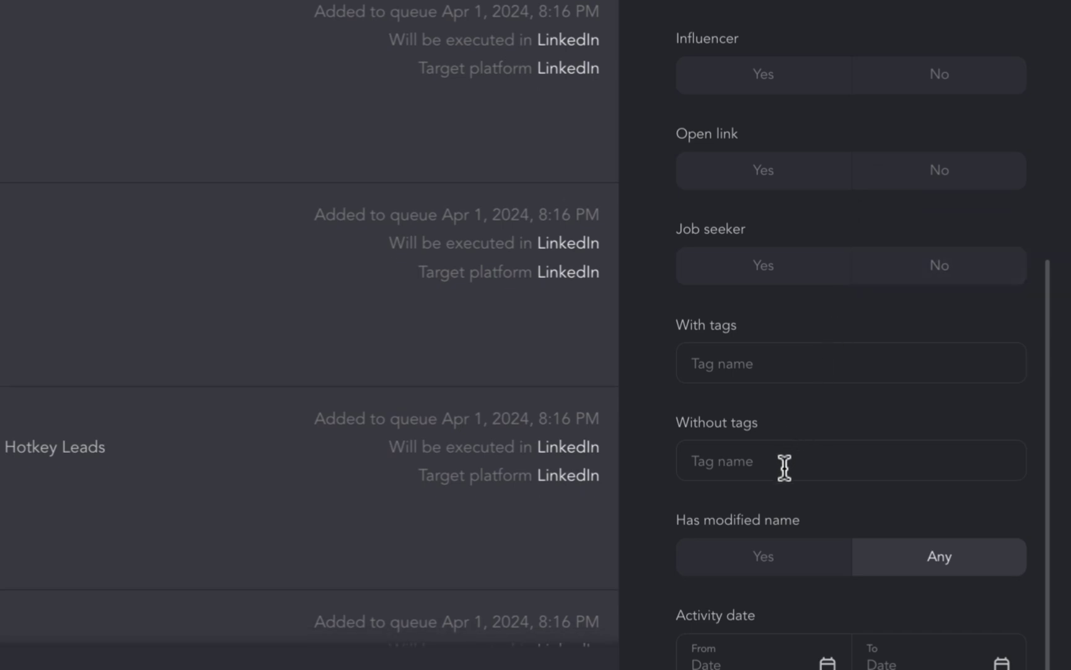
{"action": "left_click", "coordinate": [784, 468]}
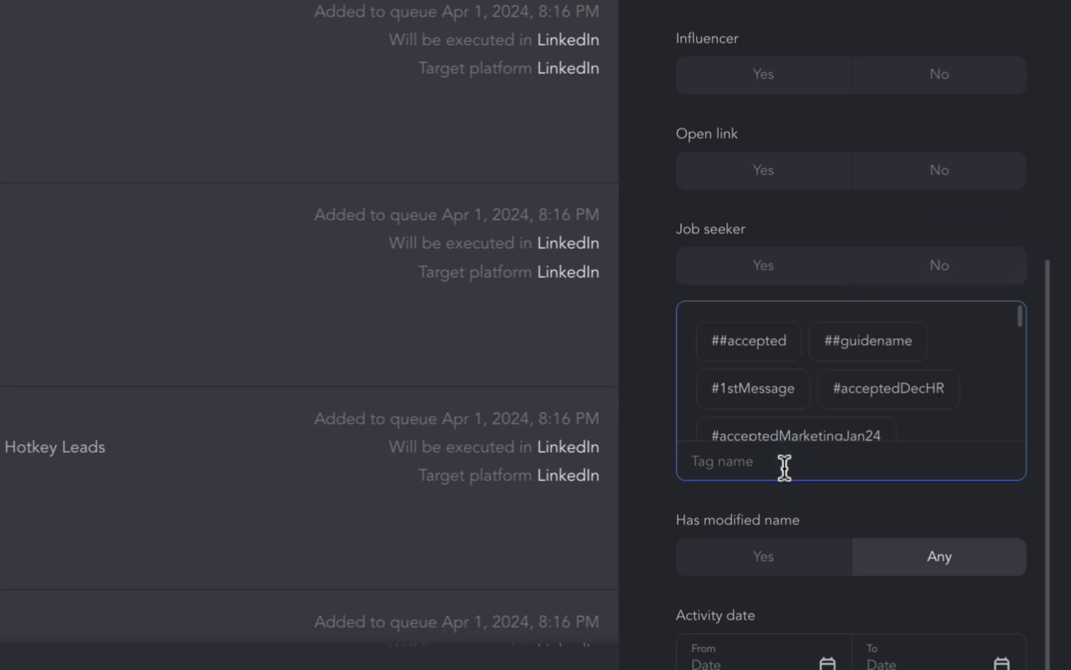
{"action": "type", "text": "mar"}
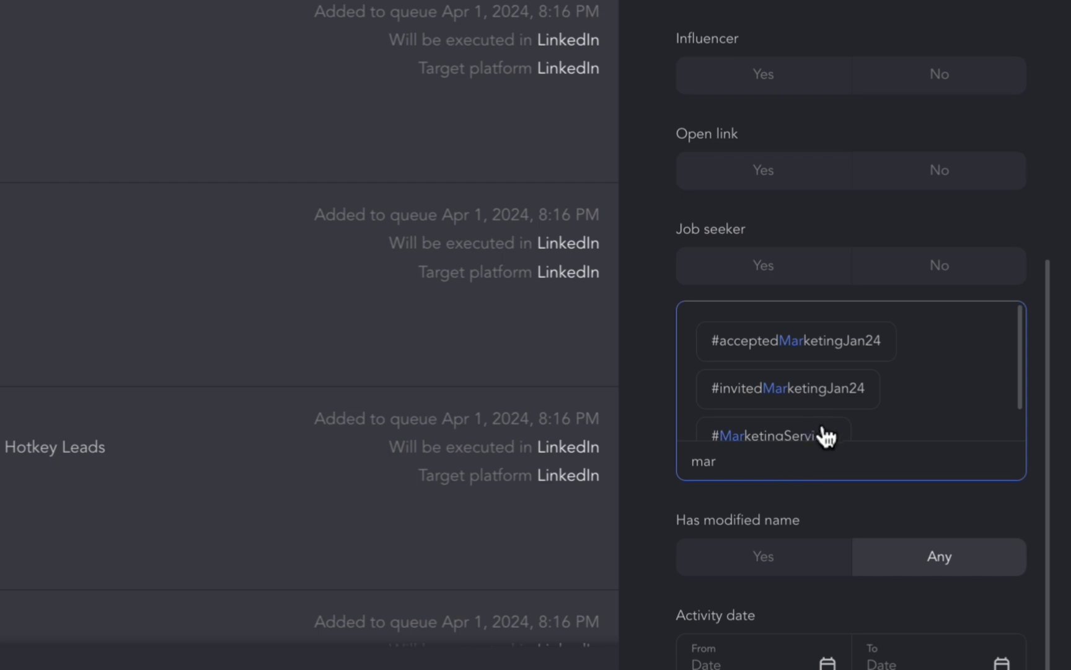
{"action": "left_click", "coordinate": [827, 436]}
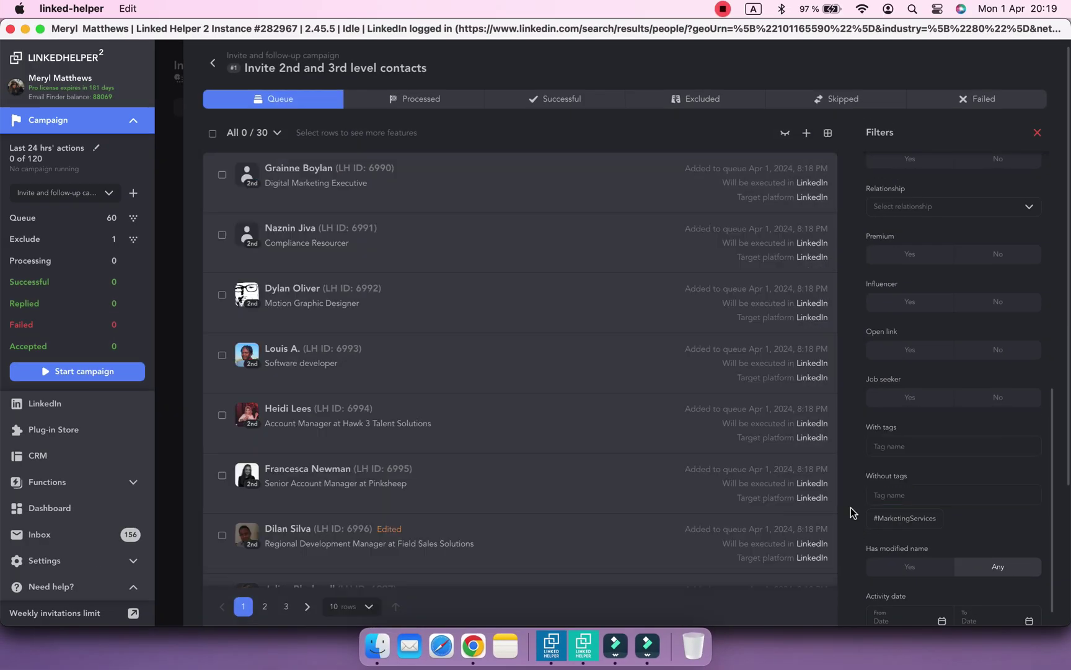
Tag all 30 remaining profiles with a new #AdvertisingServices tag, then reset the filters.
{"action": "left_click", "coordinate": [214, 134]}
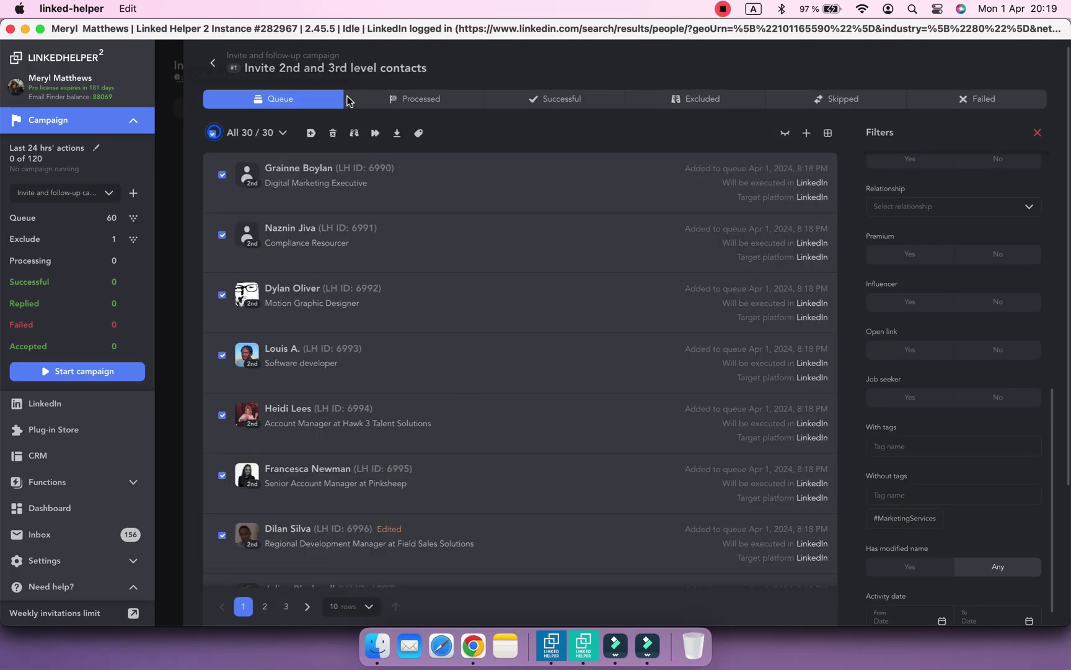
{"action": "left_click", "coordinate": [419, 134]}
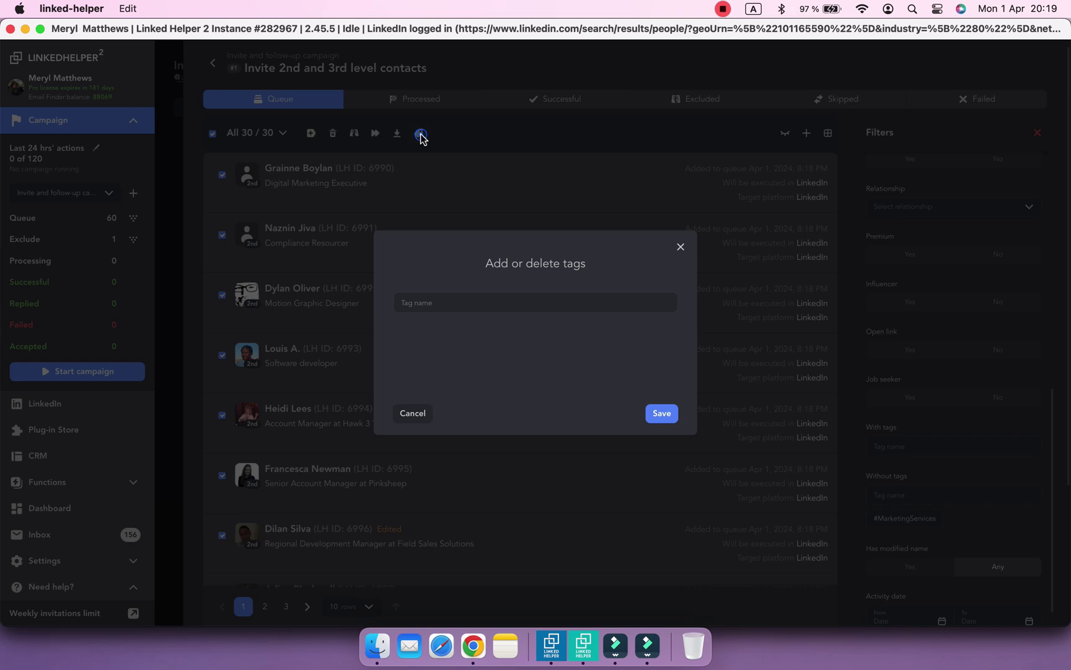
{"action": "left_click", "coordinate": [448, 300]}
{"action": "type", "text": "AdvertisingServices"}
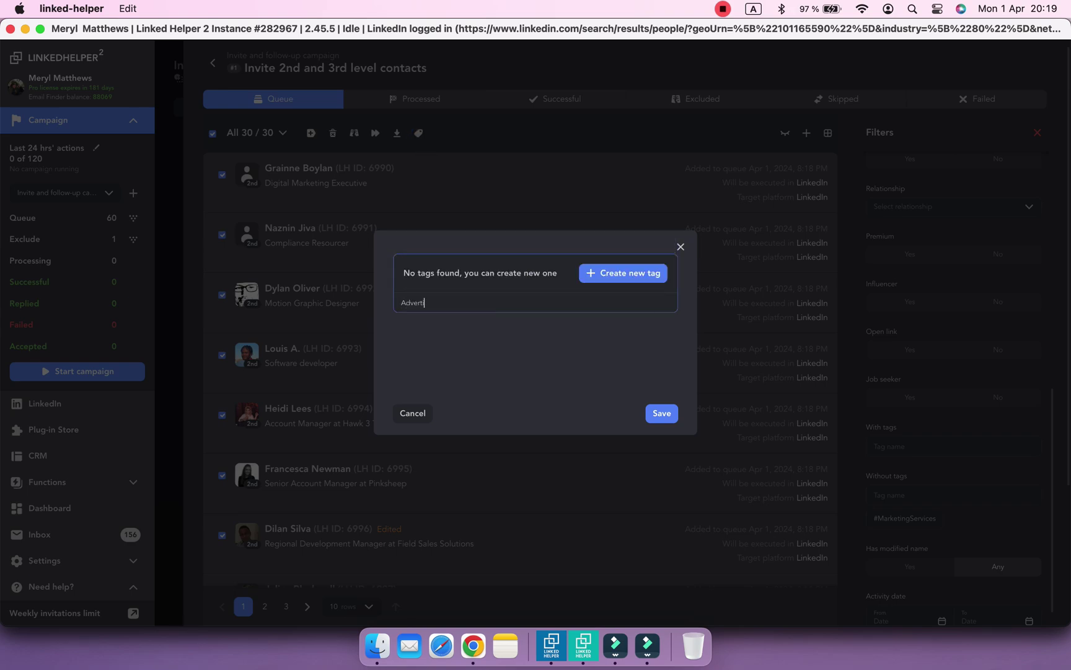
{"action": "left_click", "coordinate": [621, 276]}
{"action": "left_click", "coordinate": [661, 413]}
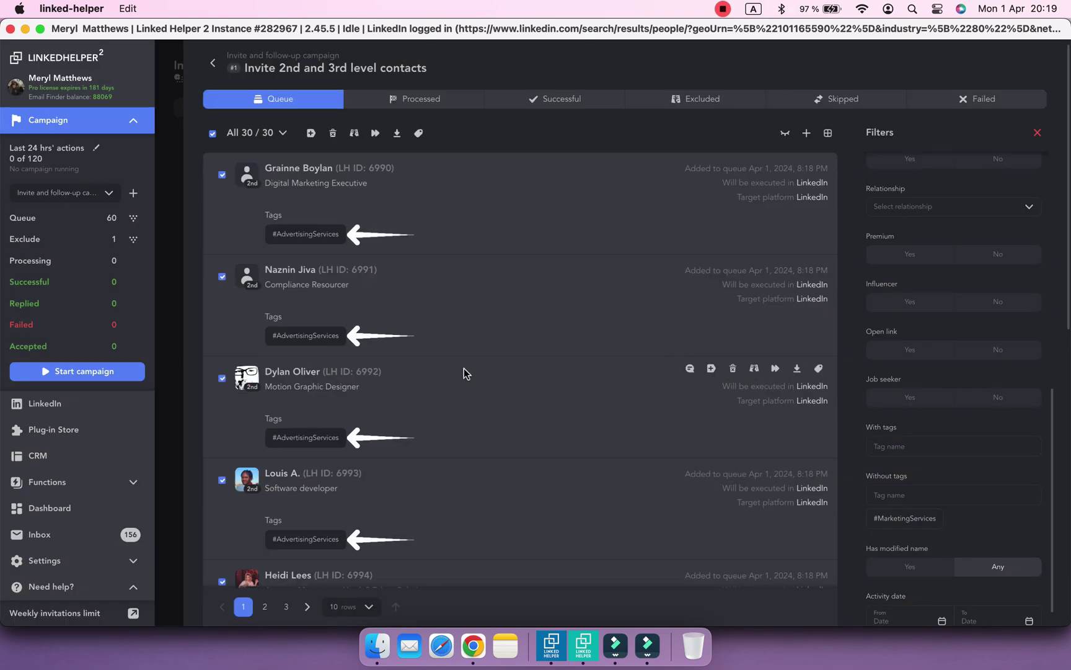
{"action": "left_click", "coordinate": [1030, 136]}
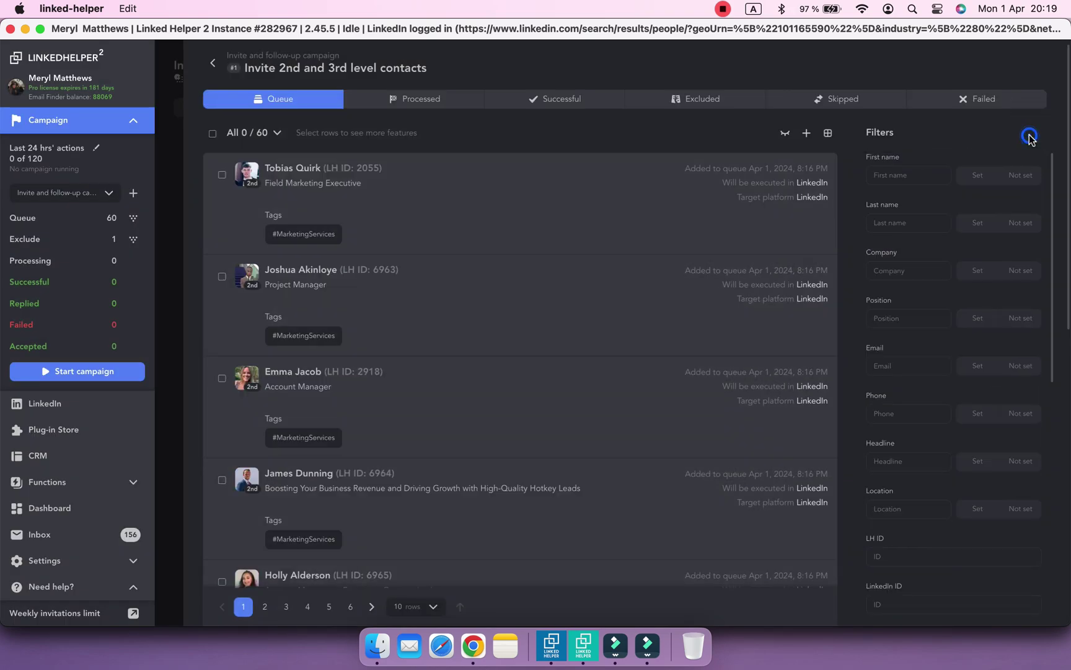
Jump to page 6 of the queue to check the AdvertisingServices-tagged profiles.
{"action": "left_click", "coordinate": [349, 608]}
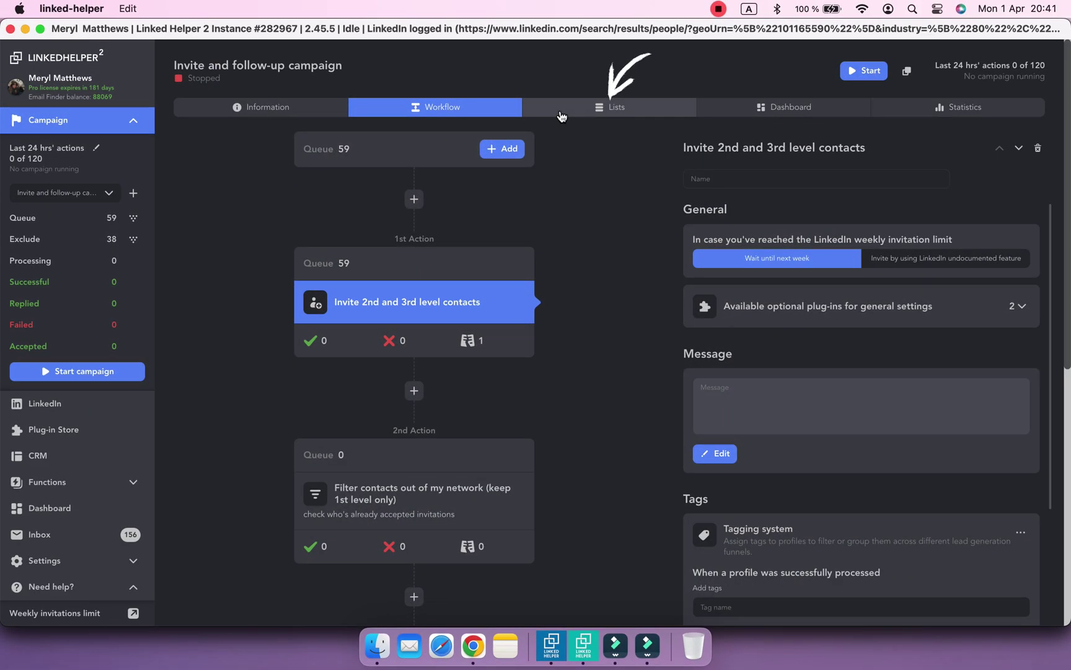
Open the campaign's Exclude list and tick four profiles on its first page.
{"action": "left_click", "coordinate": [560, 114]}
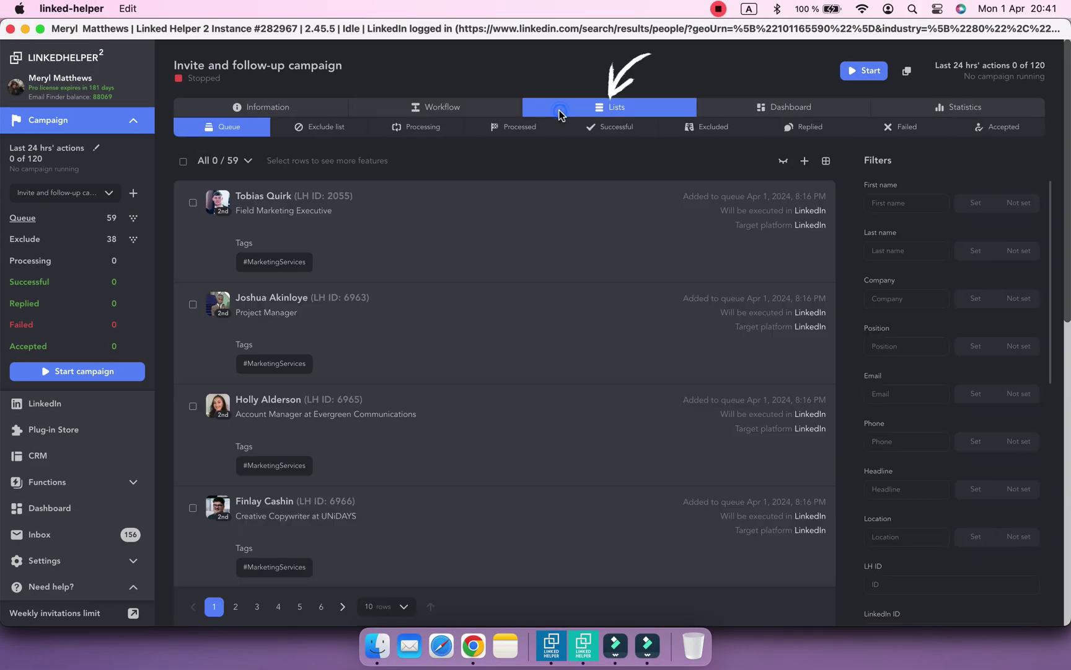
{"action": "left_click", "coordinate": [355, 130]}
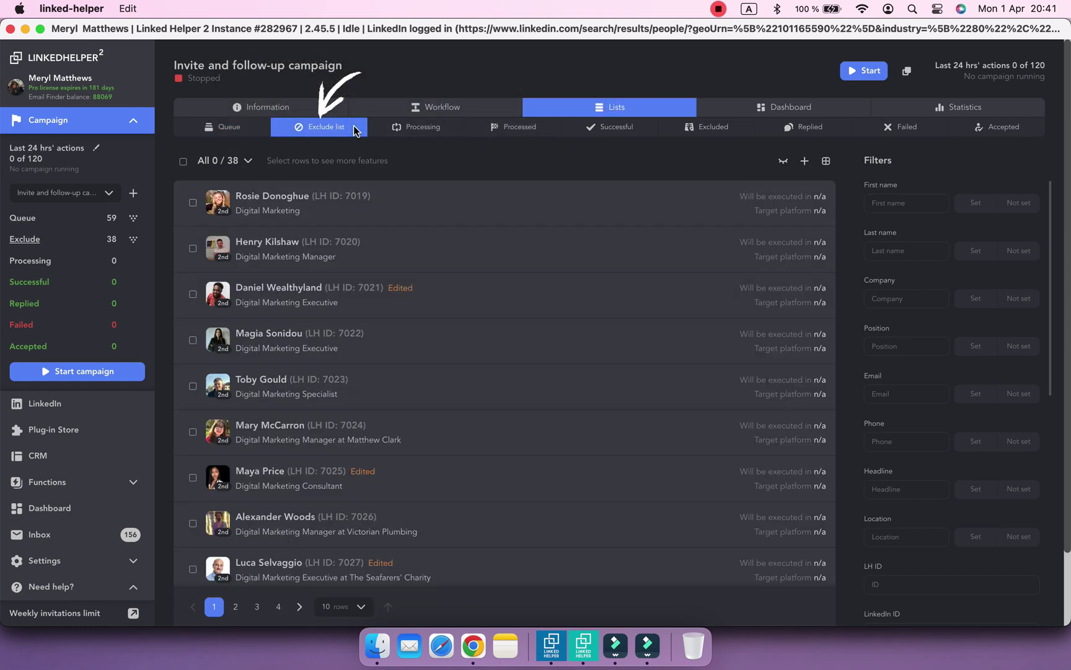
{"action": "left_click", "coordinate": [192, 202]}
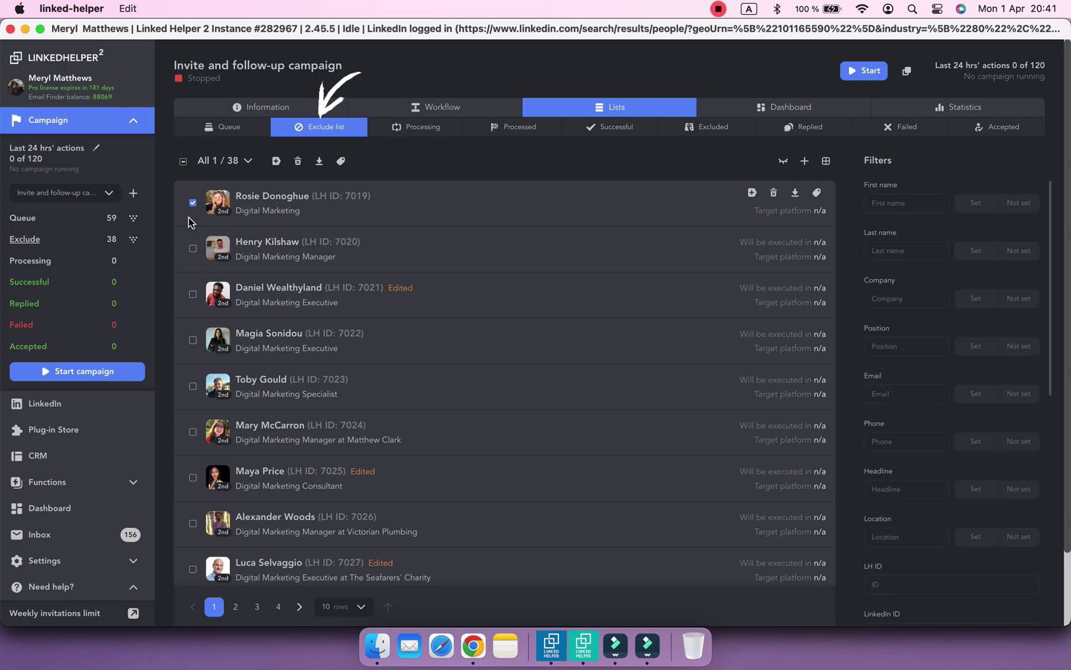
{"action": "left_click", "coordinate": [192, 248]}
{"action": "scroll", "coordinate": [192, 291], "scroll_direction": "down", "scroll_amount": 2}
{"action": "left_click", "coordinate": [192, 302]}
{"action": "left_click", "coordinate": [192, 487]}
Tick more excluded profiles on pages 3 and 4 of the list.
{"action": "left_click", "coordinate": [236, 587]}
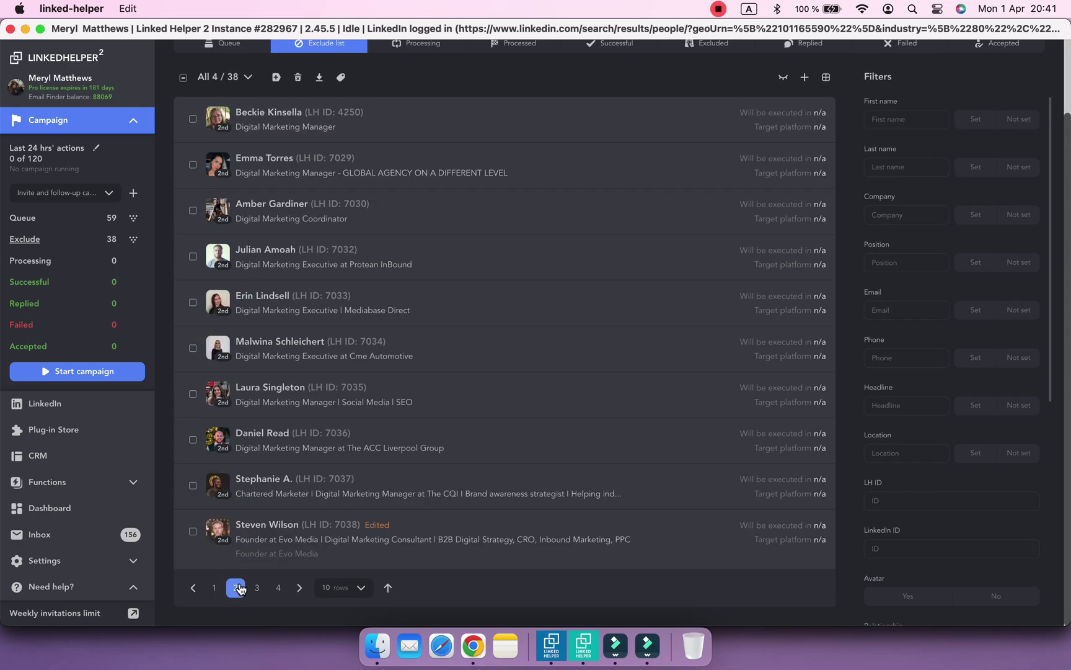
{"action": "left_click", "coordinate": [256, 587]}
{"action": "left_click", "coordinate": [279, 587]}
{"action": "left_click", "coordinate": [192, 503]}
{"action": "left_click", "coordinate": [194, 154]}
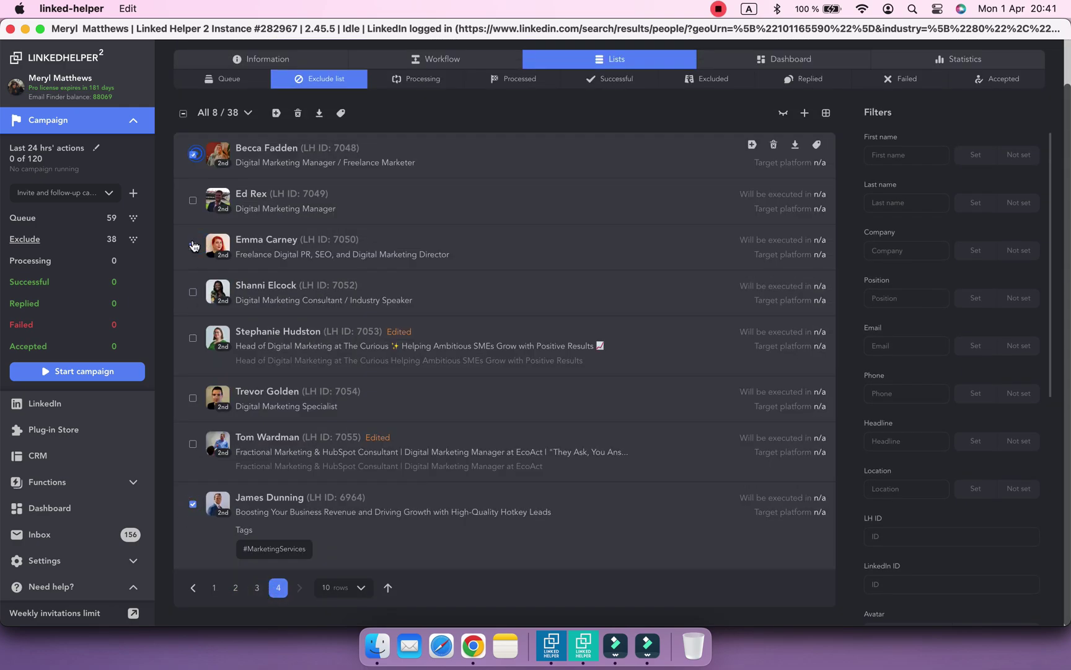
{"action": "left_click", "coordinate": [194, 246]}
{"action": "left_click", "coordinate": [256, 587]}
{"action": "left_click", "coordinate": [193, 476]}
{"action": "left_click", "coordinate": [278, 587]}
{"action": "scroll", "coordinate": [366, 279], "scroll_direction": "up", "scroll_amount": 2}
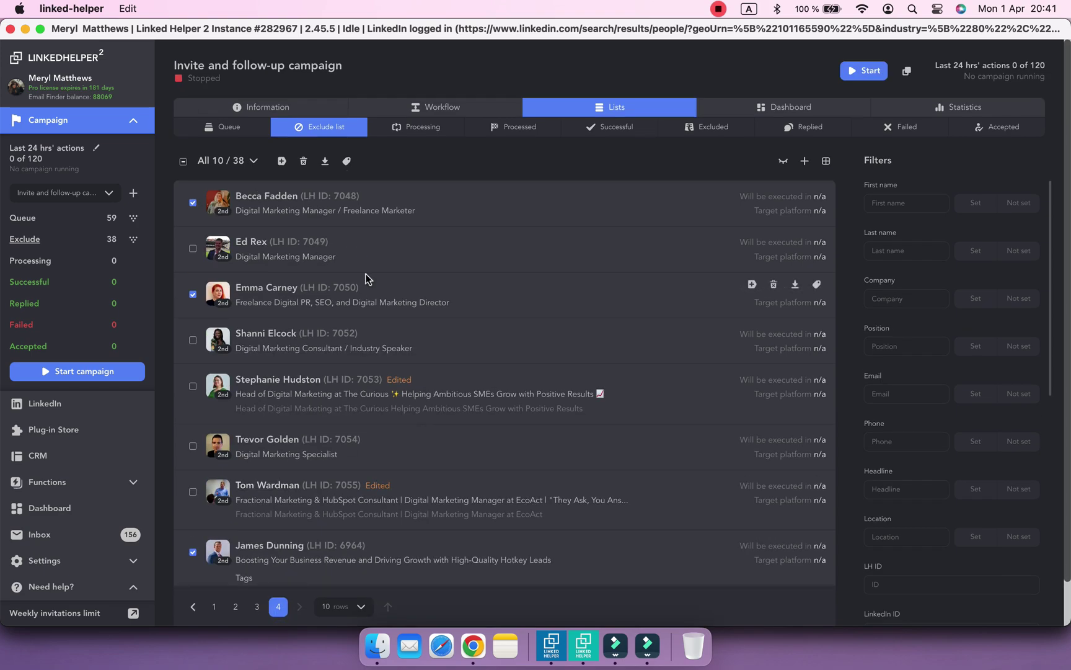
Tag the selected profiles with a new #Back_to_queue tag.
{"action": "left_click", "coordinate": [347, 162]}
{"action": "left_click", "coordinate": [422, 300]}
{"action": "type", "text": "Back_to_queue"}
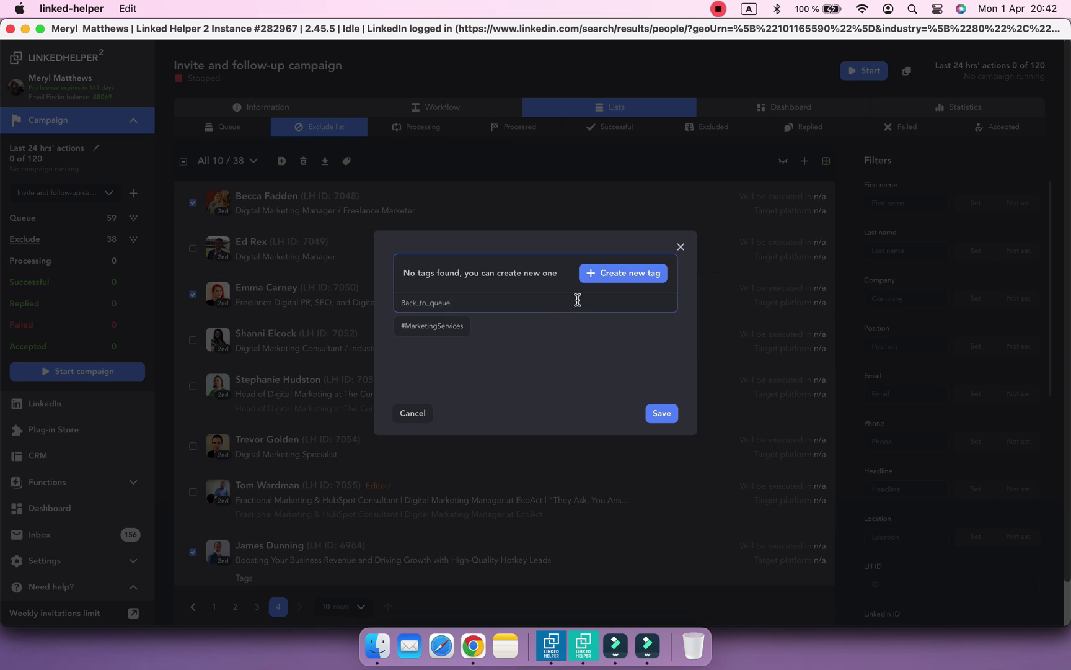
{"action": "left_click", "coordinate": [605, 277]}
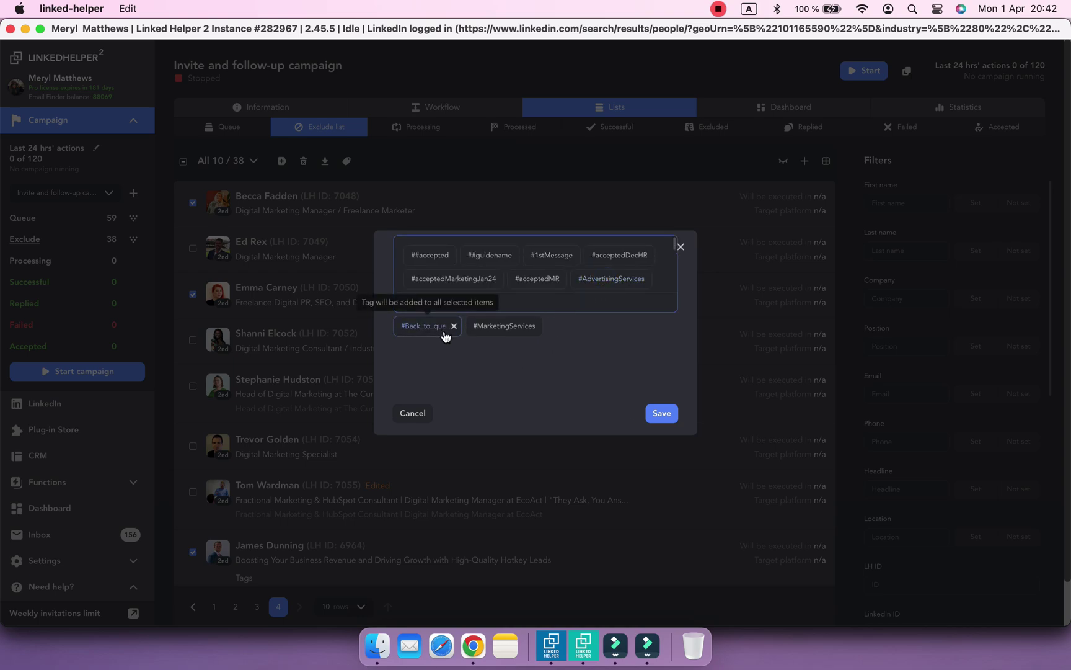
{"action": "left_click", "coordinate": [422, 333]}
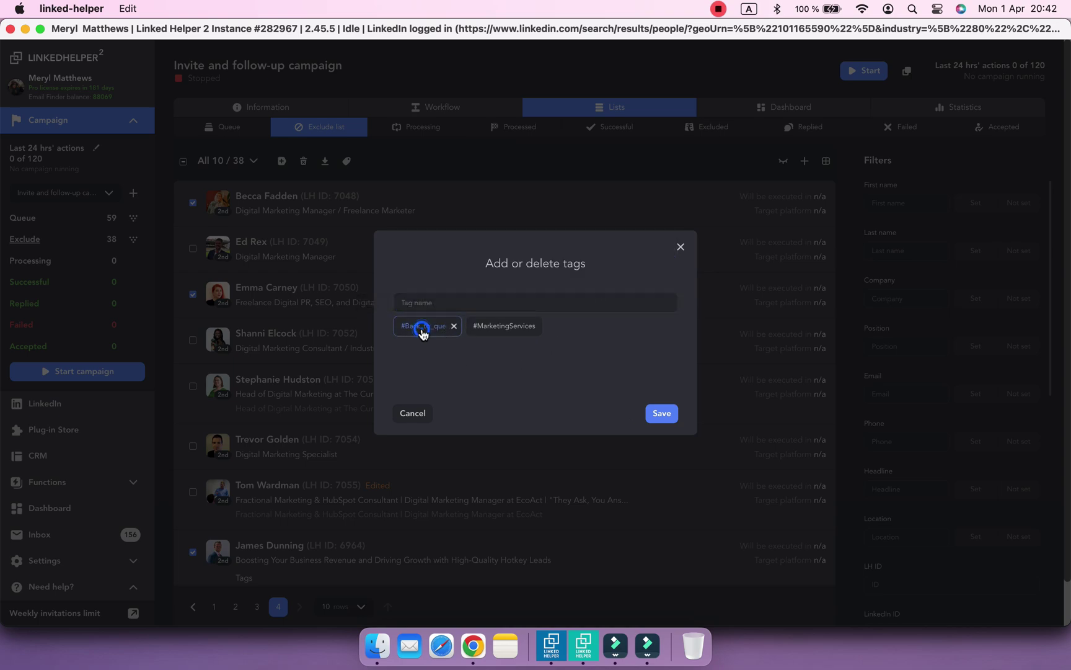
{"action": "left_click", "coordinate": [661, 414]}
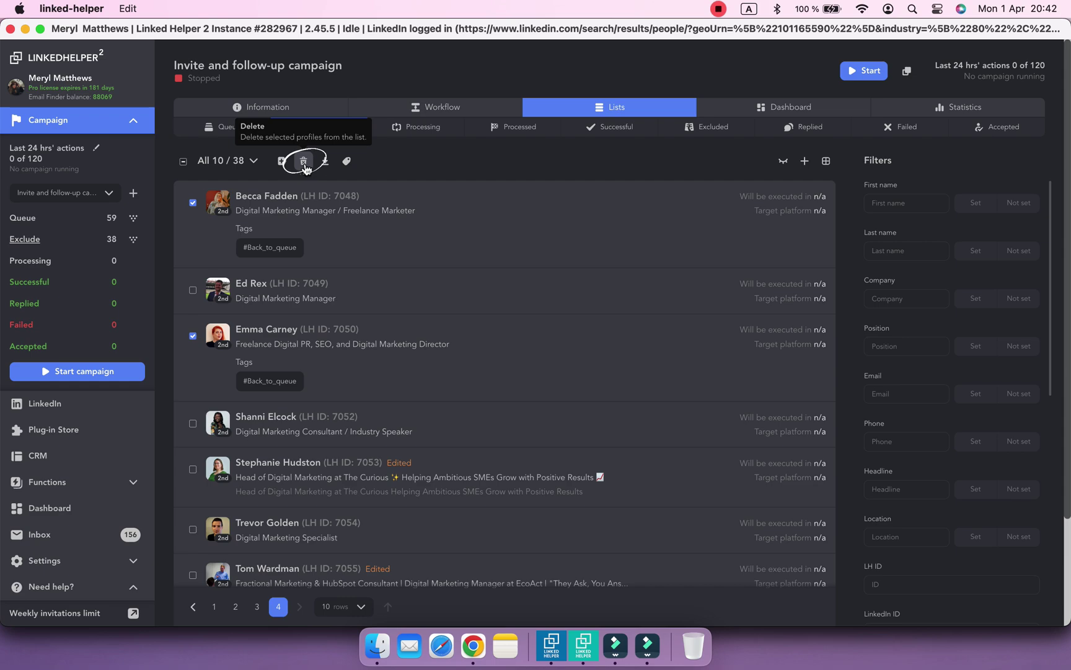
Move the selected excluded profiles back to the queues and filter the Queue by #Back_to_queue.
{"action": "left_click", "coordinate": [304, 162]}
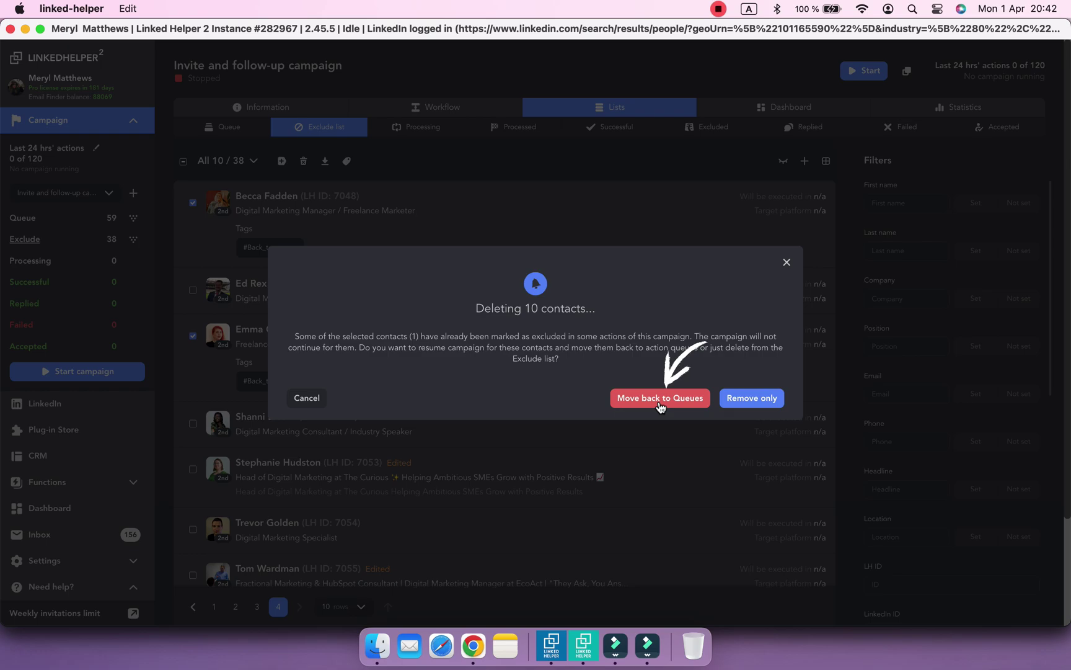
{"action": "left_click", "coordinate": [661, 399]}
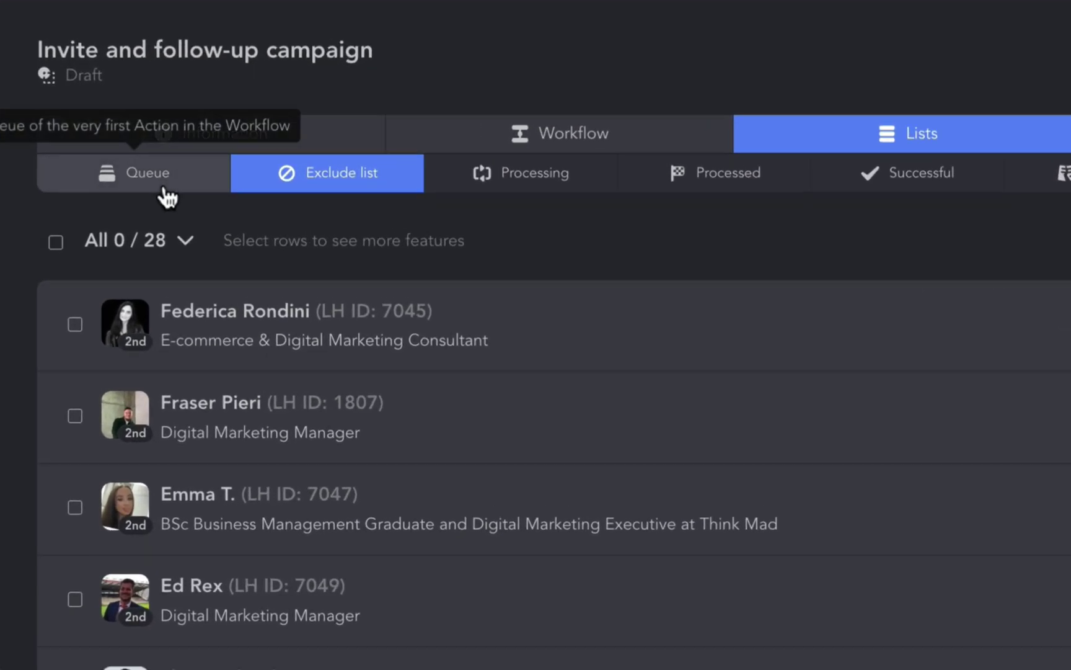
{"action": "left_click", "coordinate": [236, 130]}
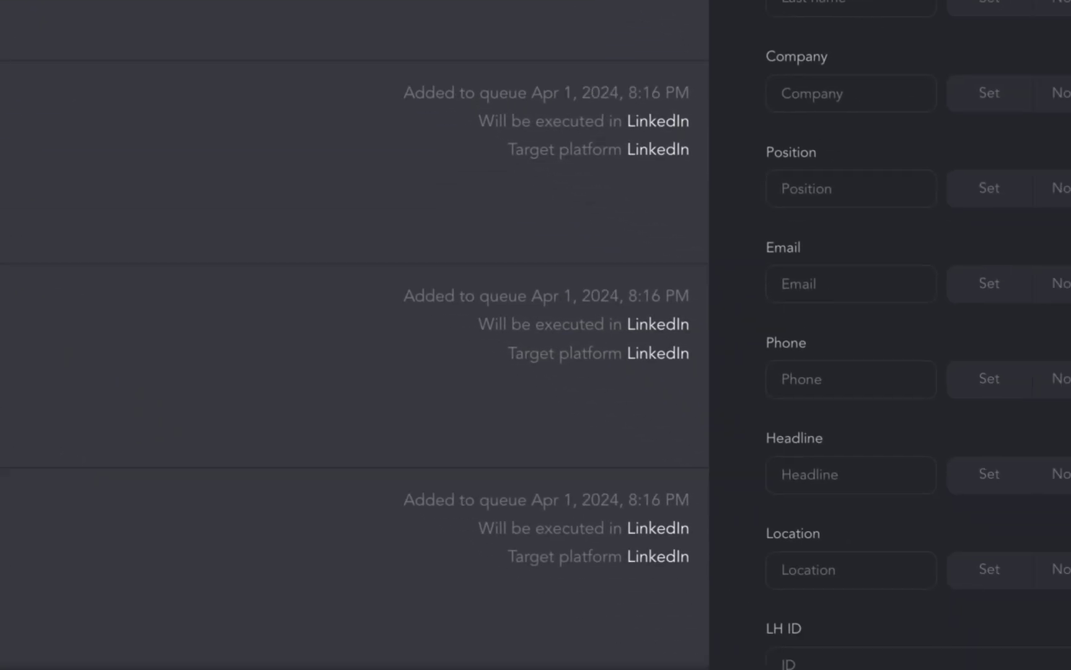
{"action": "scroll", "coordinate": [733, 260], "scroll_direction": "down", "scroll_amount": 10}
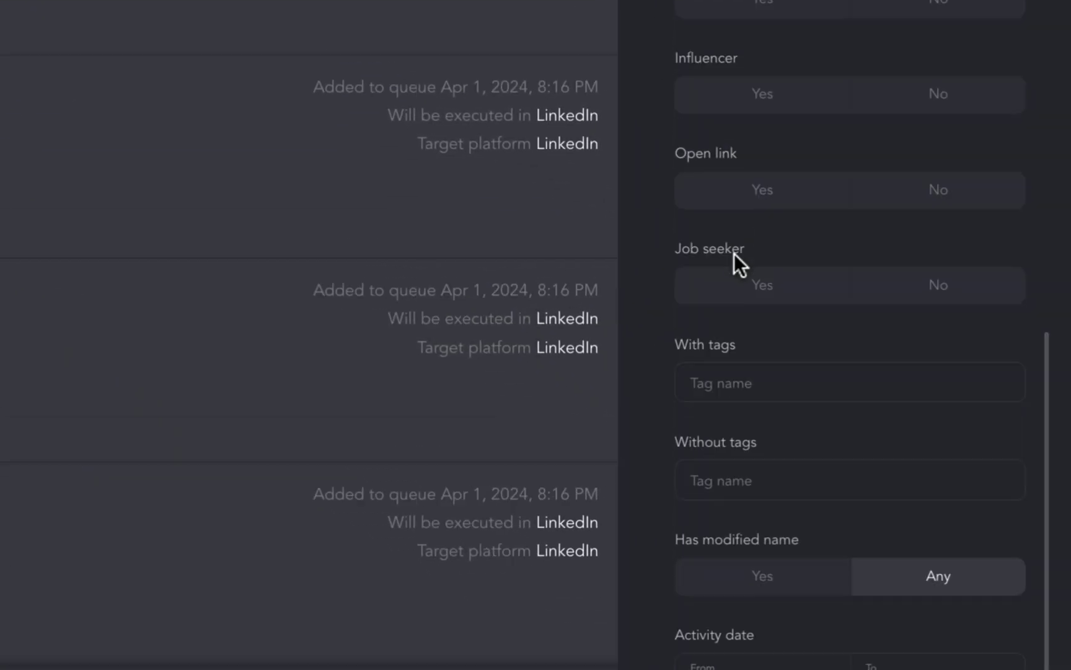
{"action": "left_click", "coordinate": [736, 384]}
{"action": "type", "text": "back"}
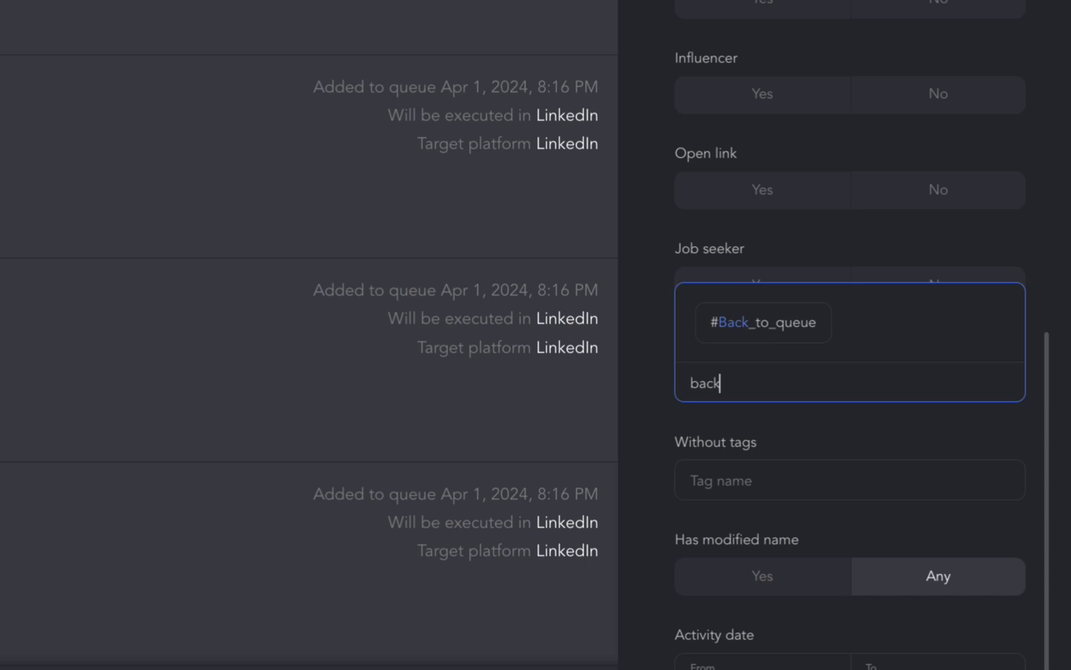
{"action": "left_click", "coordinate": [742, 331]}
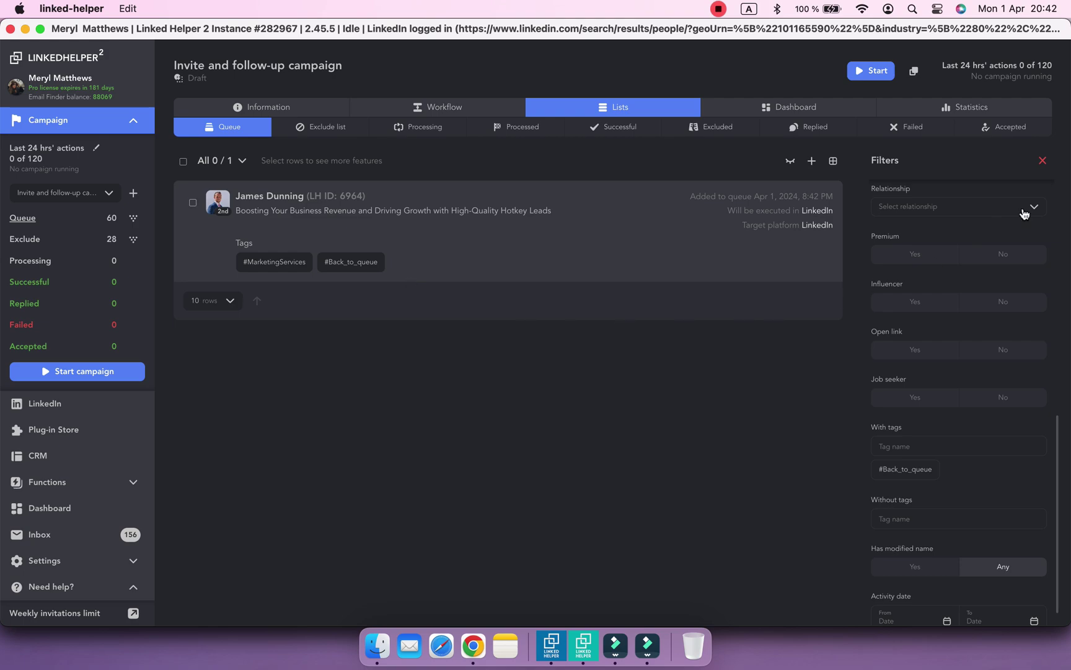
Reset the queue filters and list CRM profiles tagged #Back_to_queue as a new profile source.
{"action": "left_click", "coordinate": [1037, 160]}
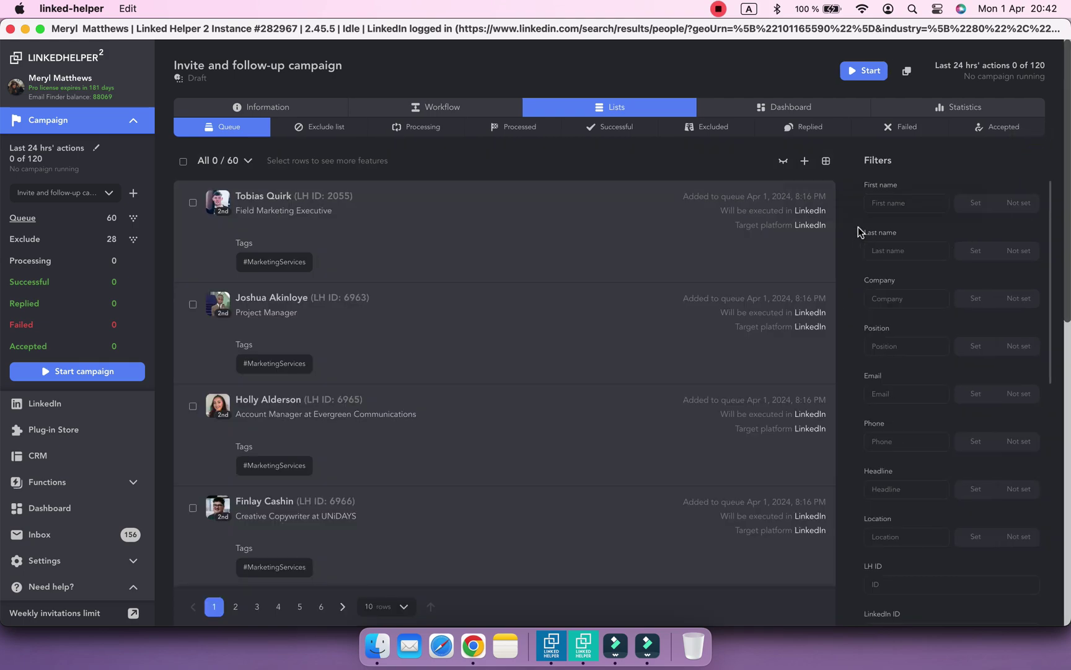
{"action": "left_click", "coordinate": [806, 163]}
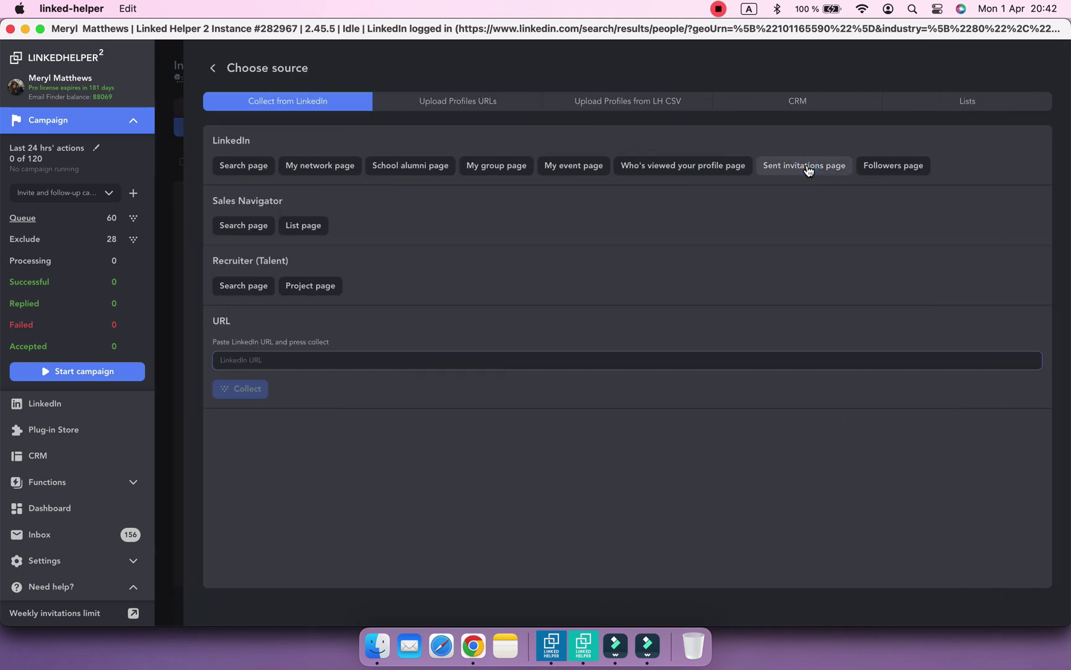
{"action": "left_click", "coordinate": [780, 109]}
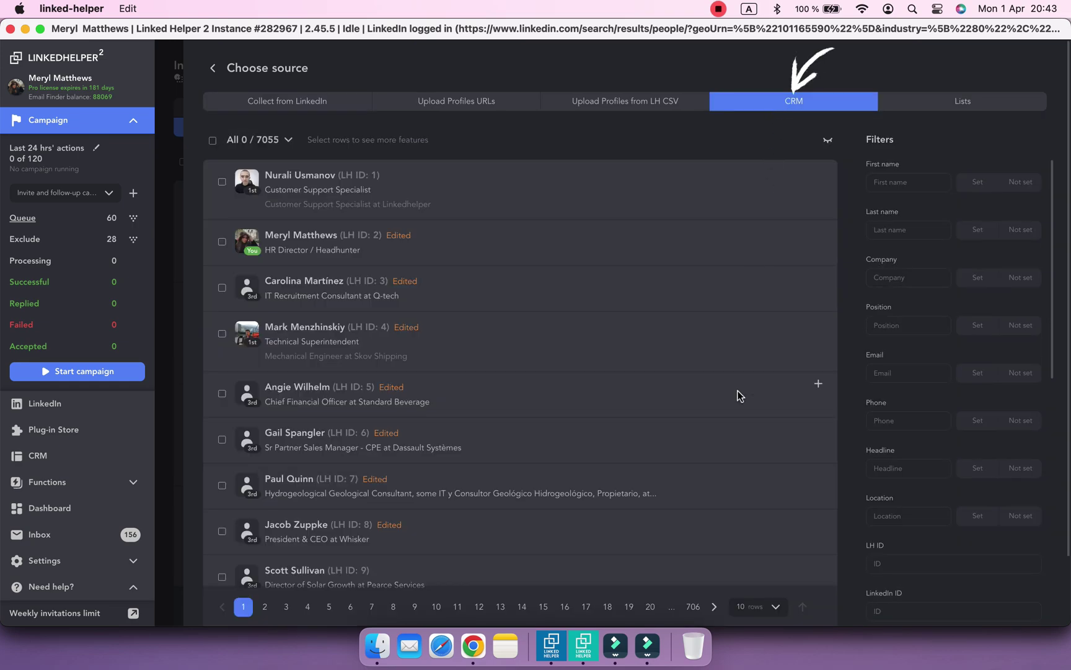
{"action": "scroll", "coordinate": [775, 395], "scroll_direction": "down", "scroll_amount": 3}
{"action": "scroll", "coordinate": [932, 456], "scroll_direction": "down", "scroll_amount": 10}
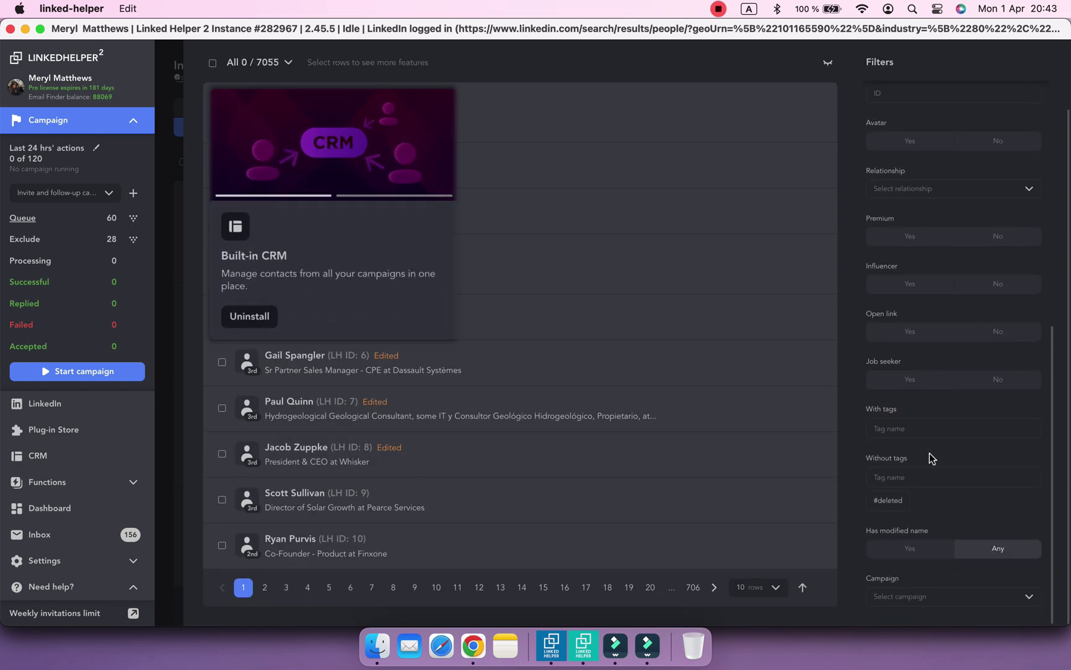
{"action": "left_click", "coordinate": [938, 429]}
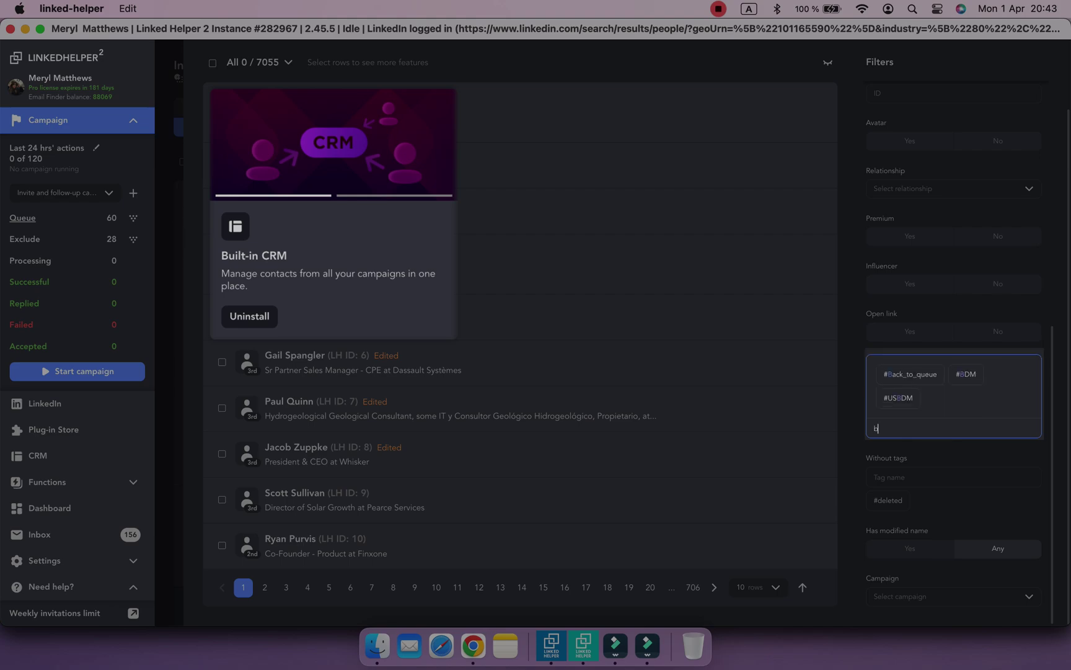
{"action": "type", "text": "ack"}
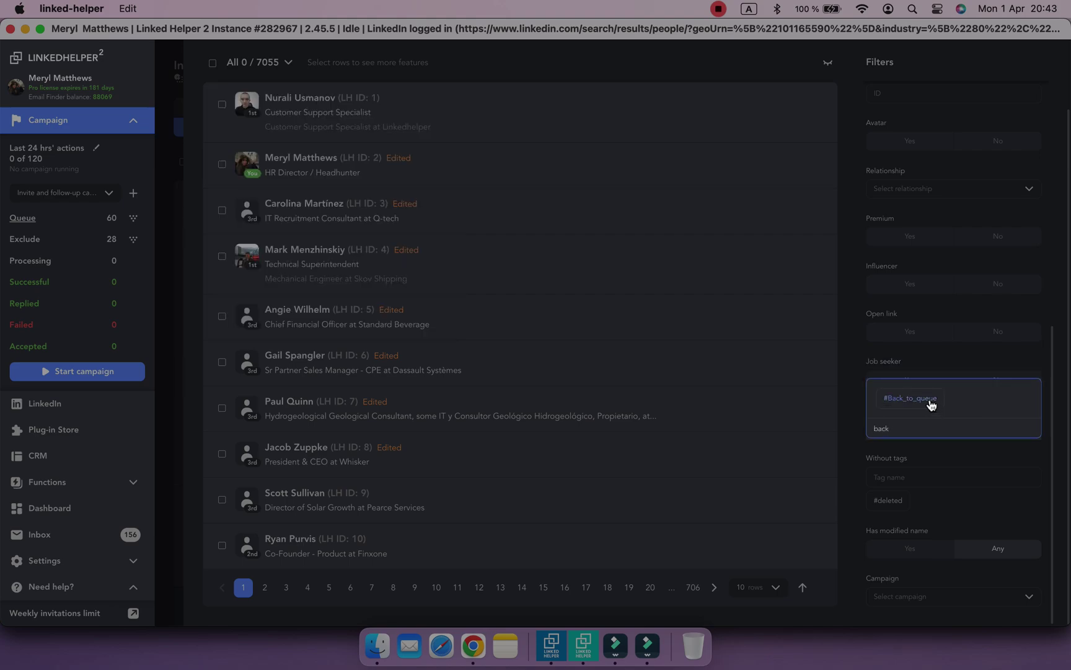
{"action": "left_click", "coordinate": [931, 404]}
Select all ten filtered CRM profiles and add them to the campaign queue.
{"action": "scroll", "coordinate": [854, 440], "scroll_direction": "up", "scroll_amount": 2}
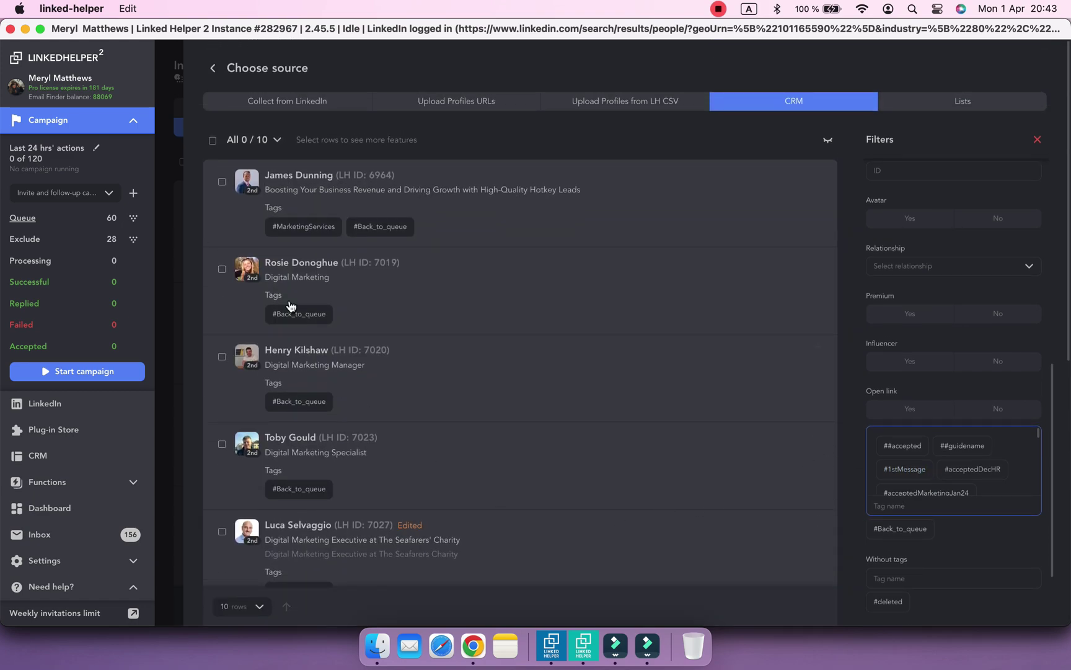
{"action": "left_click", "coordinate": [212, 142]}
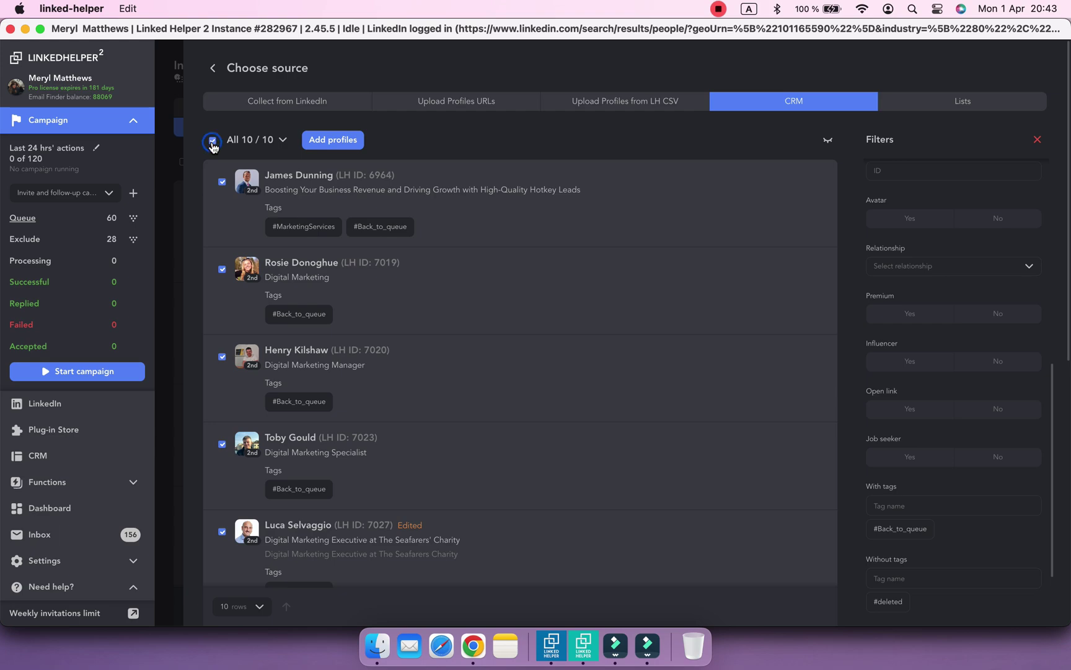
{"action": "left_click", "coordinate": [346, 147]}
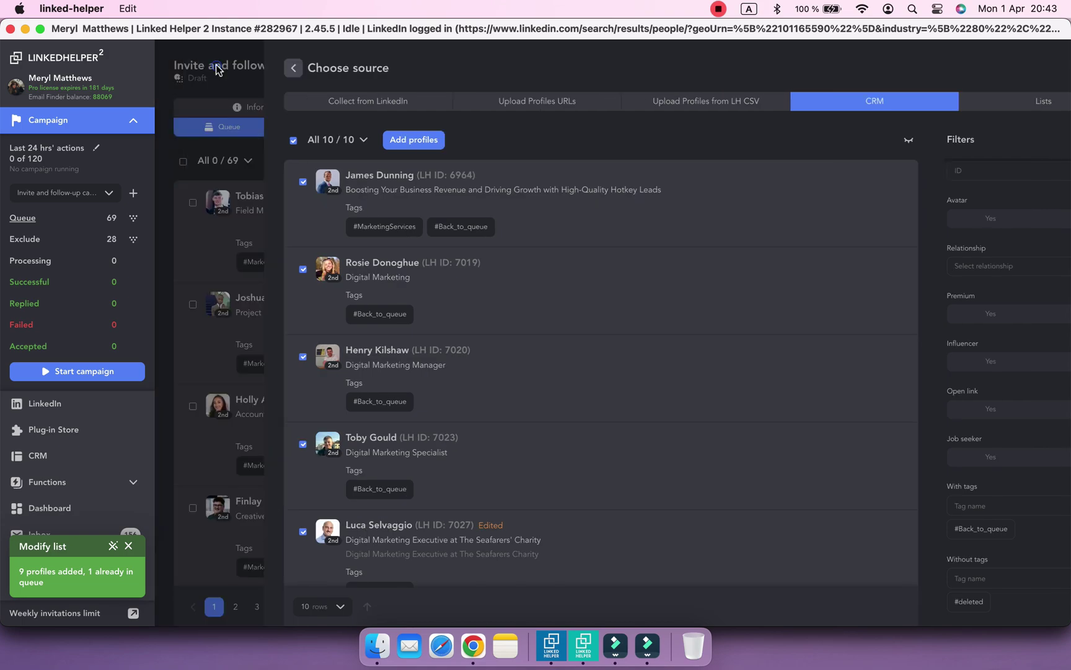
{"action": "left_click", "coordinate": [217, 70]}
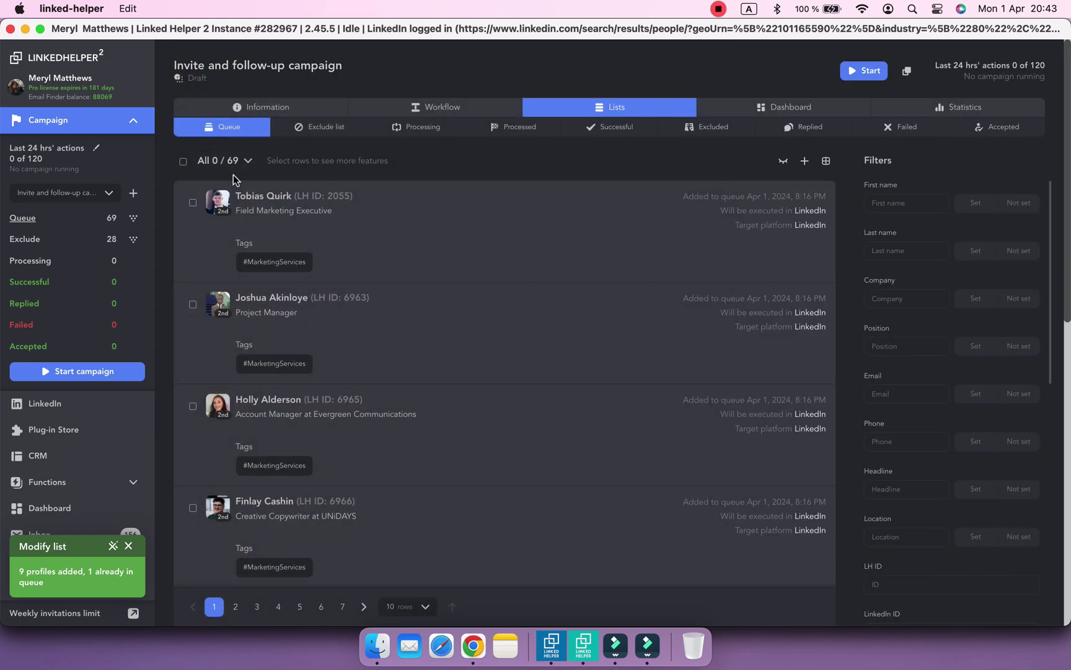
Remove the #Back_to_queue tag from all ten filtered queue profiles, then reset the filter.
{"action": "scroll", "coordinate": [952, 469], "scroll_direction": "down", "scroll_amount": 10}
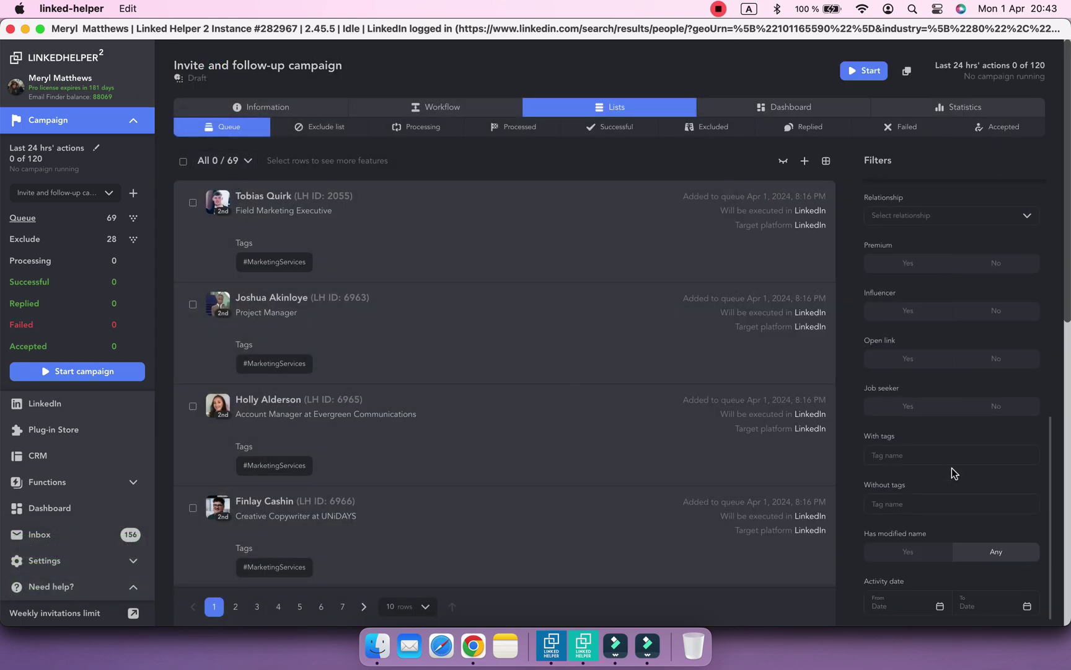
{"action": "left_click", "coordinate": [940, 443]}
{"action": "type", "text": "back"}
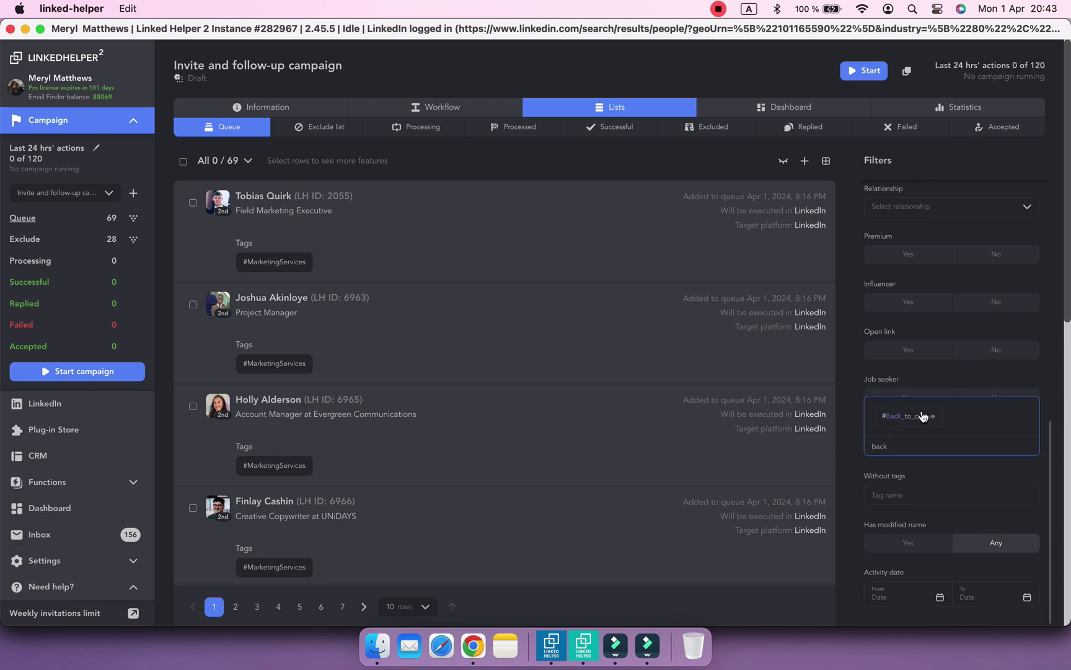
{"action": "left_click", "coordinate": [922, 416]}
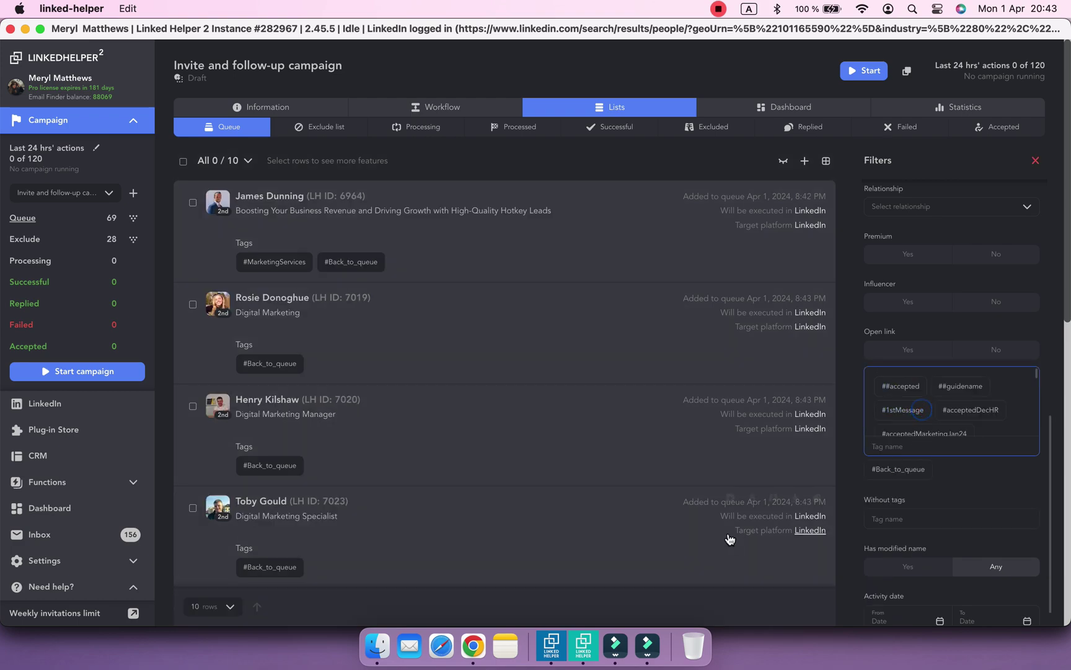
{"action": "left_click", "coordinate": [183, 162]}
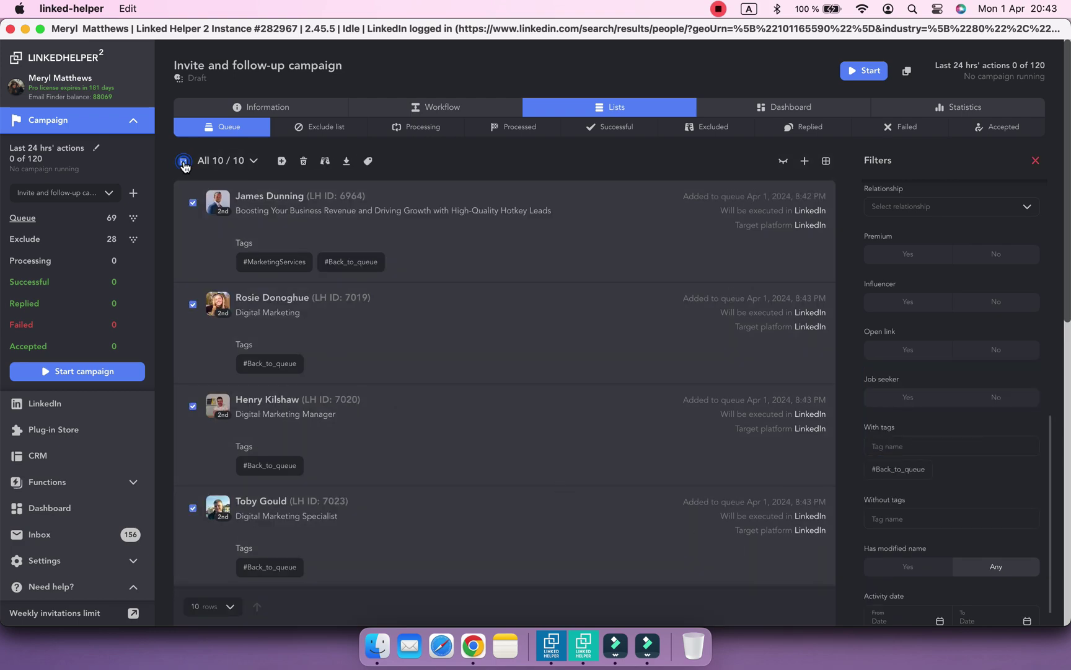
{"action": "left_click", "coordinate": [368, 162]}
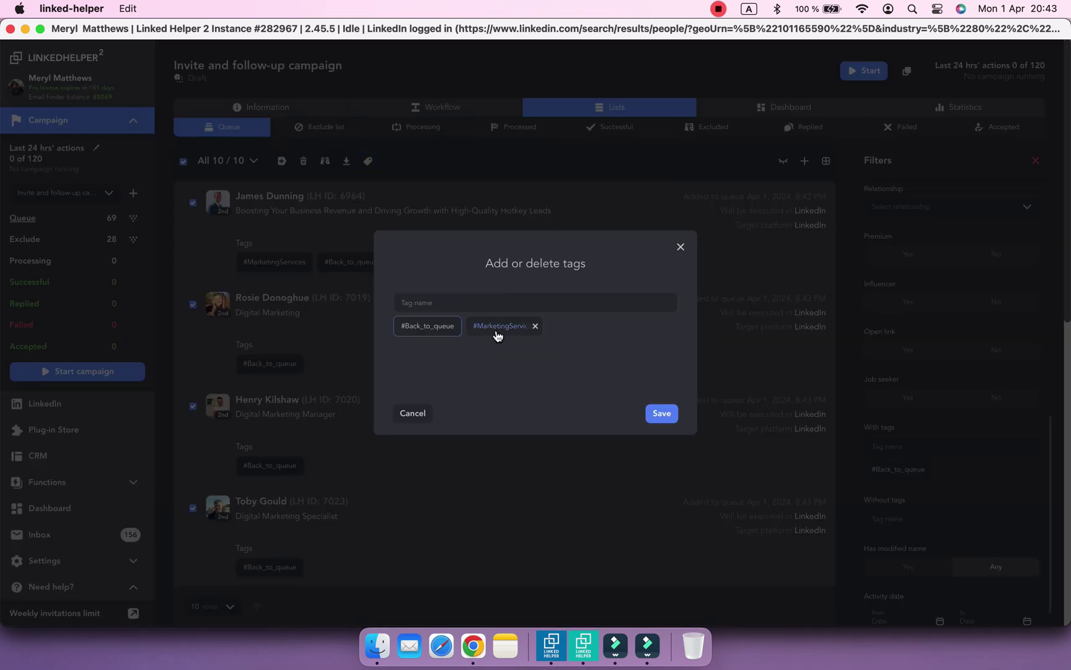
{"action": "left_click", "coordinate": [454, 327]}
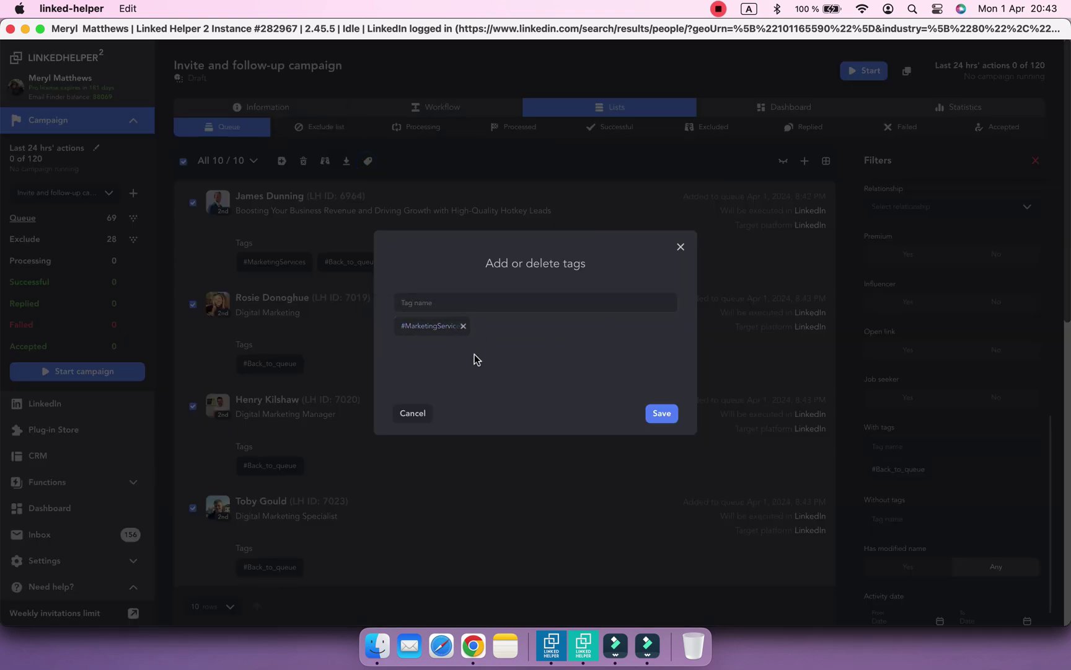
{"action": "left_click", "coordinate": [654, 416]}
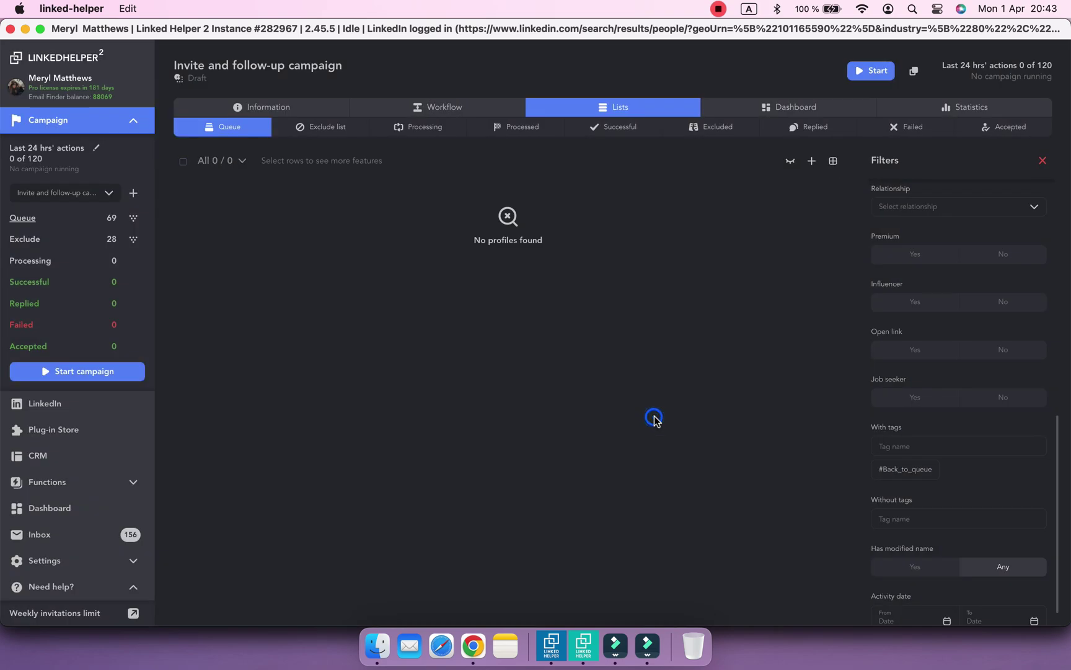
{"action": "left_click", "coordinate": [1041, 160]}
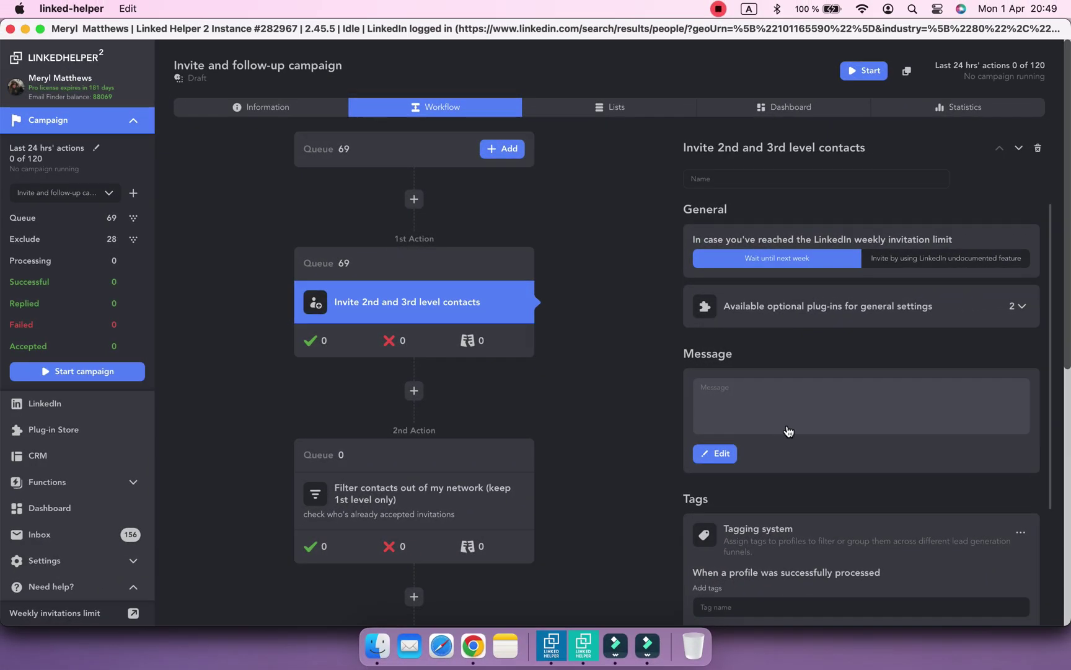
Add the existing #invited tag under the Invite action's Add tags setting.
{"action": "scroll", "coordinate": [788, 431], "scroll_direction": "down", "scroll_amount": 3}
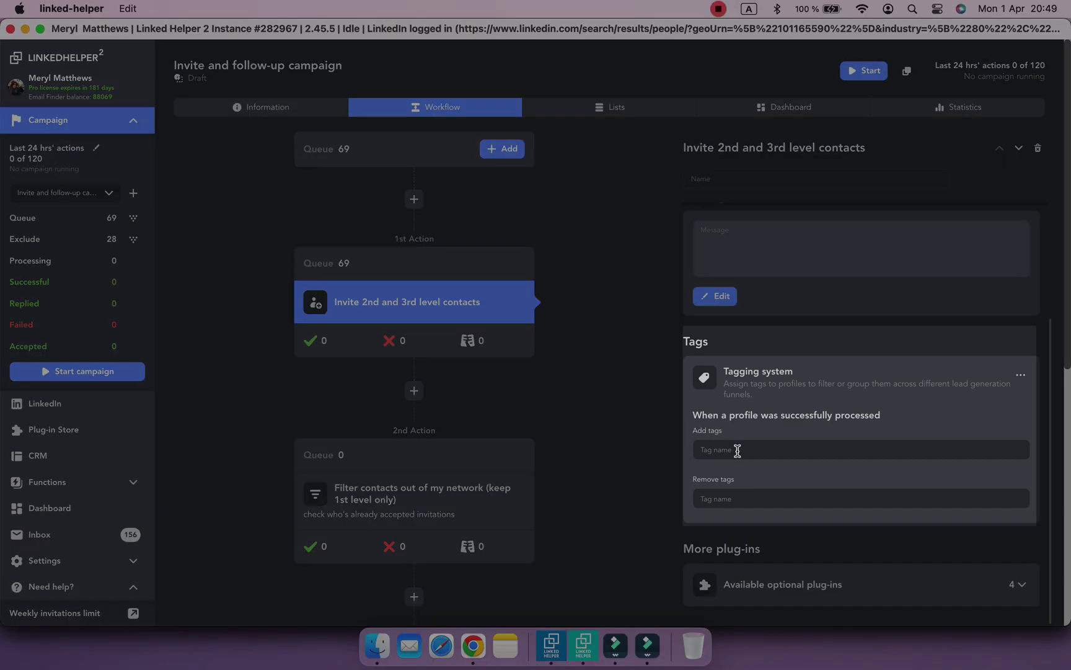
{"action": "left_click", "coordinate": [738, 450]}
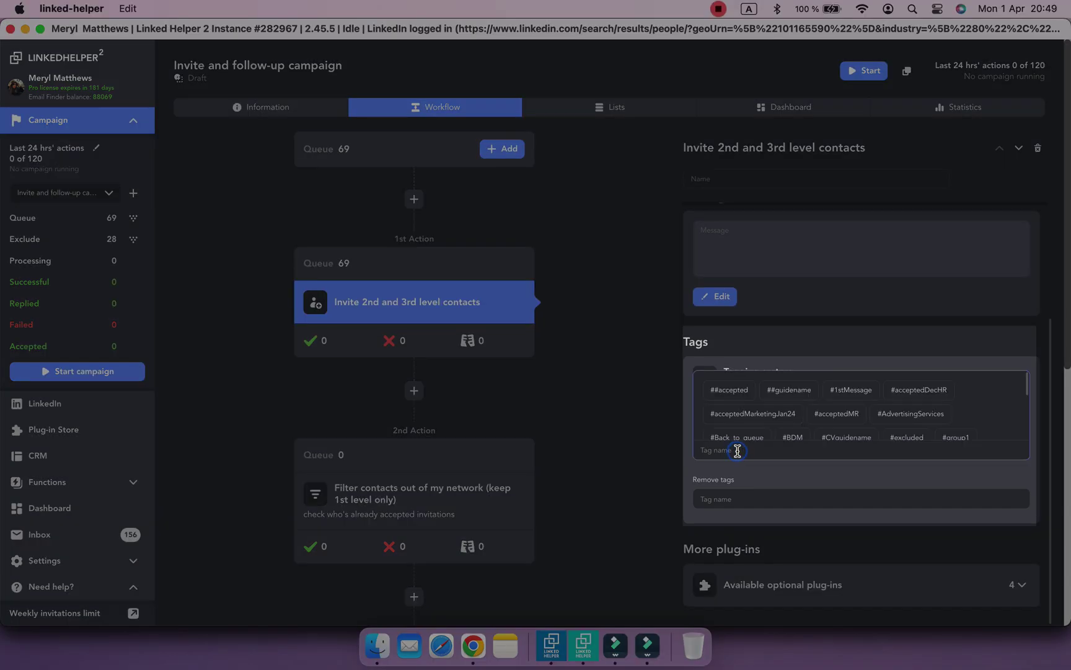
{"action": "type", "text": "inv"}
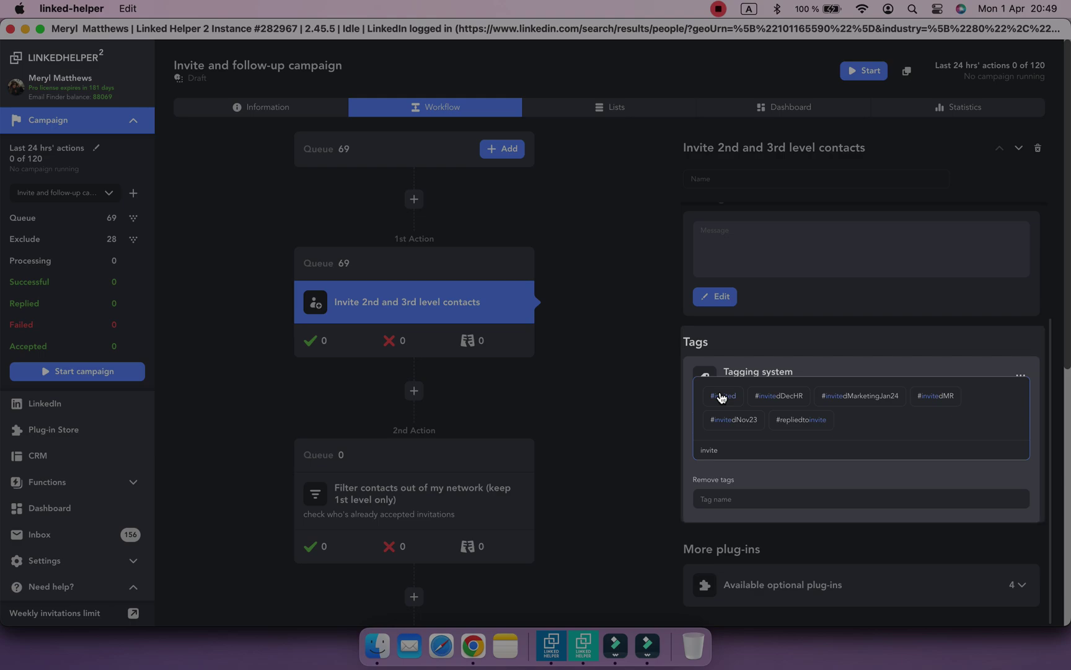
{"action": "type", "text": "ite"}
{"action": "left_click", "coordinate": [722, 398]}
{"action": "left_click", "coordinate": [603, 466]}
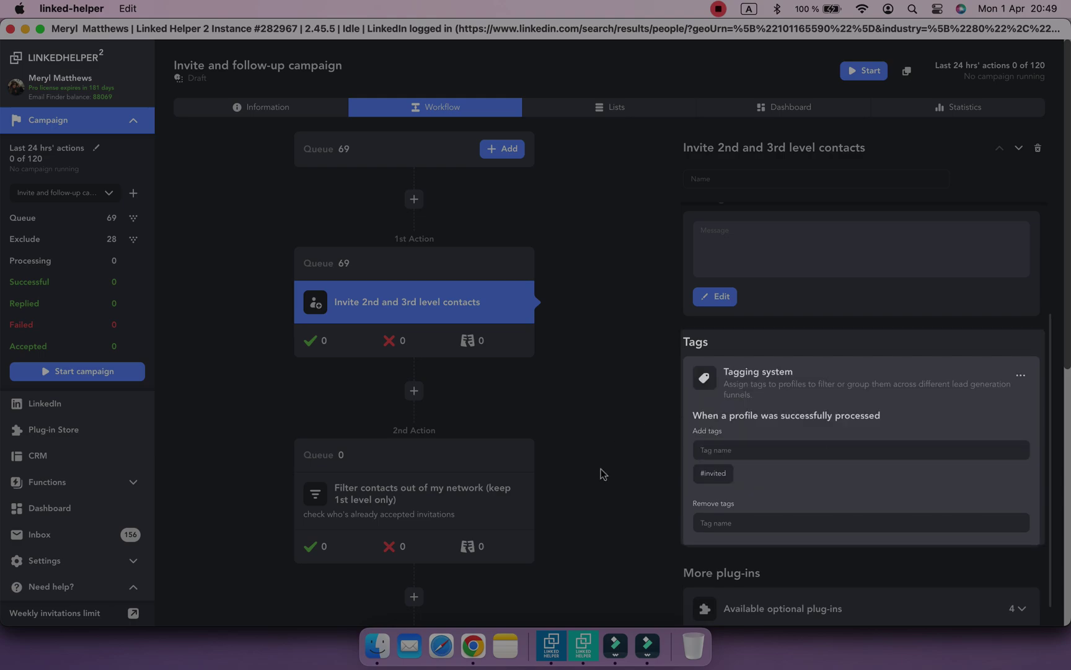
{"action": "scroll", "coordinate": [506, 430], "scroll_direction": "down", "scroll_amount": 5}
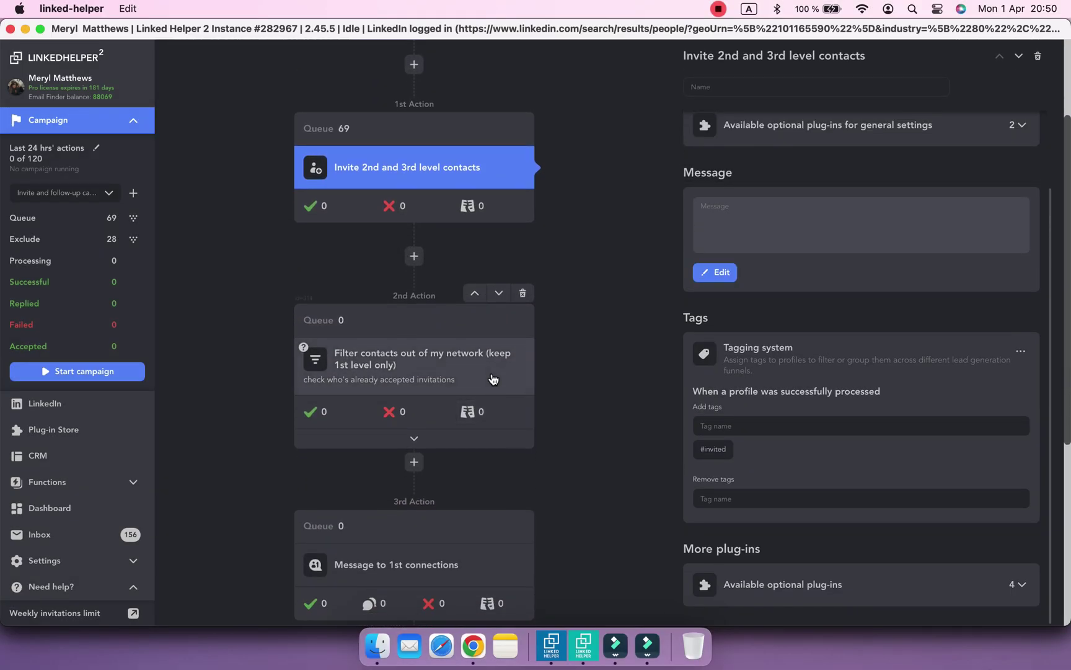
In the Filter contacts action settings, add #accepted under Add tags.
{"action": "left_click", "coordinate": [489, 379]}
{"action": "left_click", "coordinate": [770, 383]}
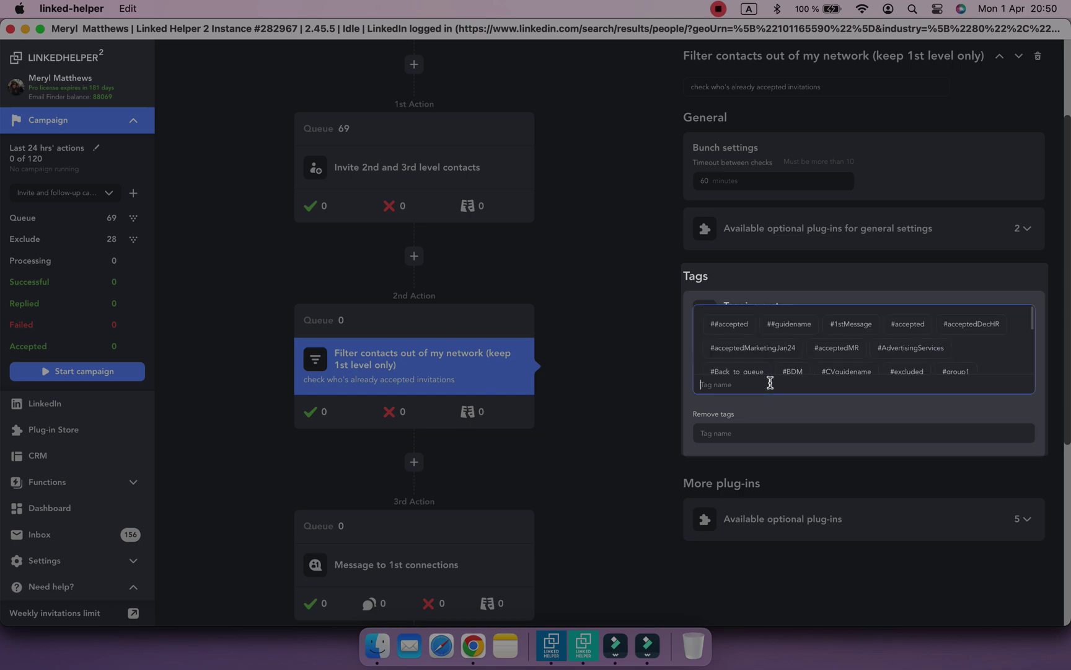
{"action": "type", "text": "accepted"}
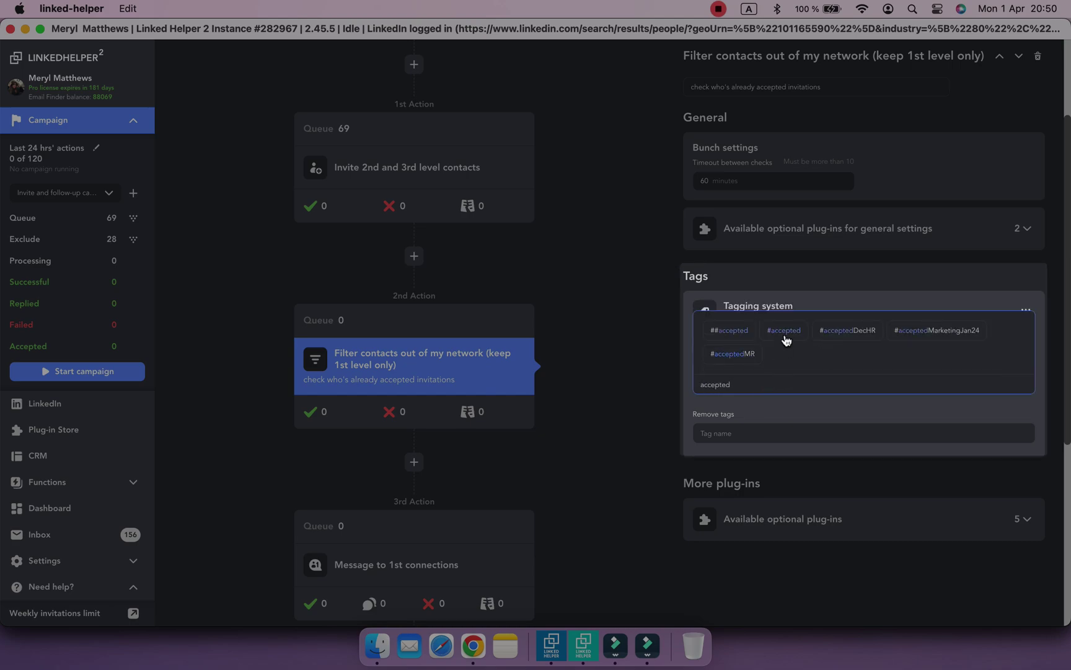
{"action": "left_click", "coordinate": [784, 338]}
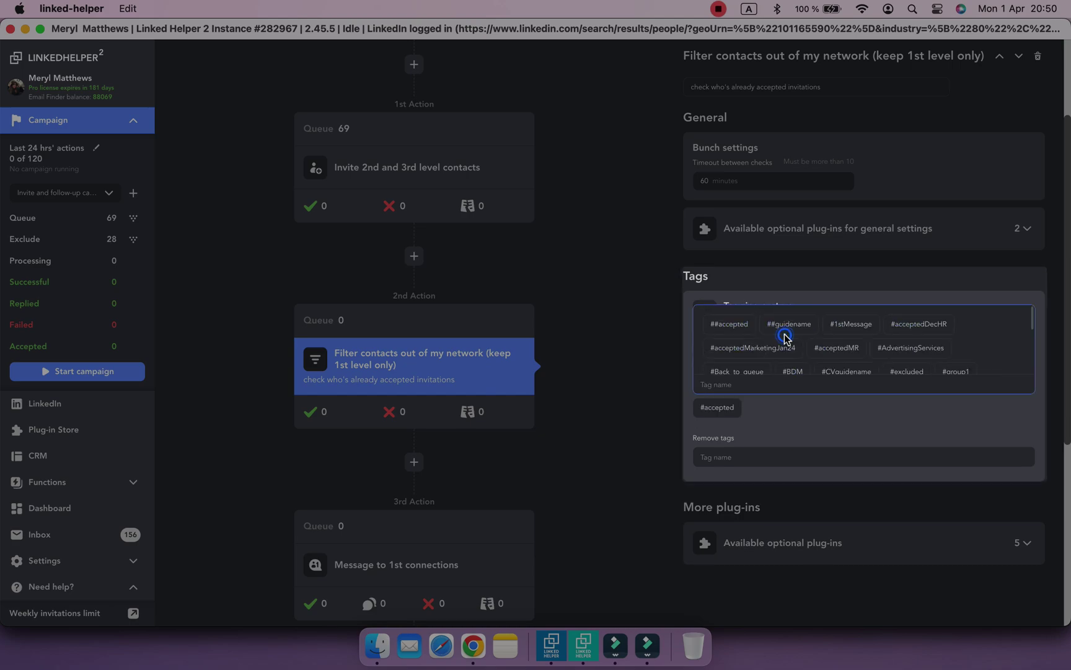
Put #invited under the Filter contacts action's Remove tags.
{"action": "left_click", "coordinate": [766, 453]}
{"action": "type", "text": "in"}
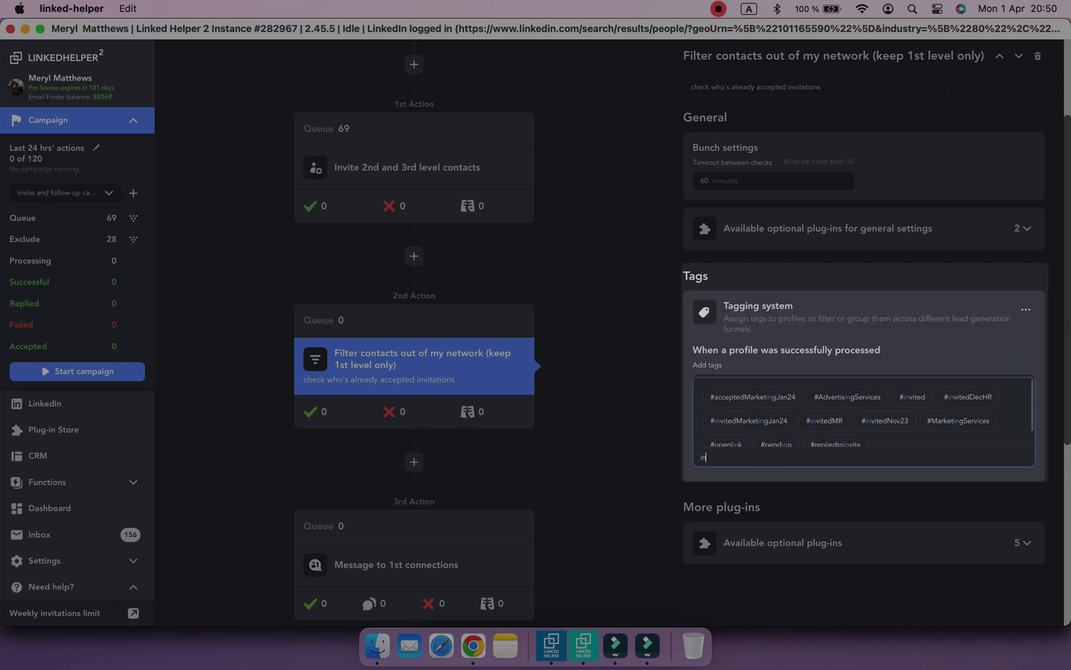
{"action": "type", "text": "vited"}
{"action": "left_click", "coordinate": [737, 405]}
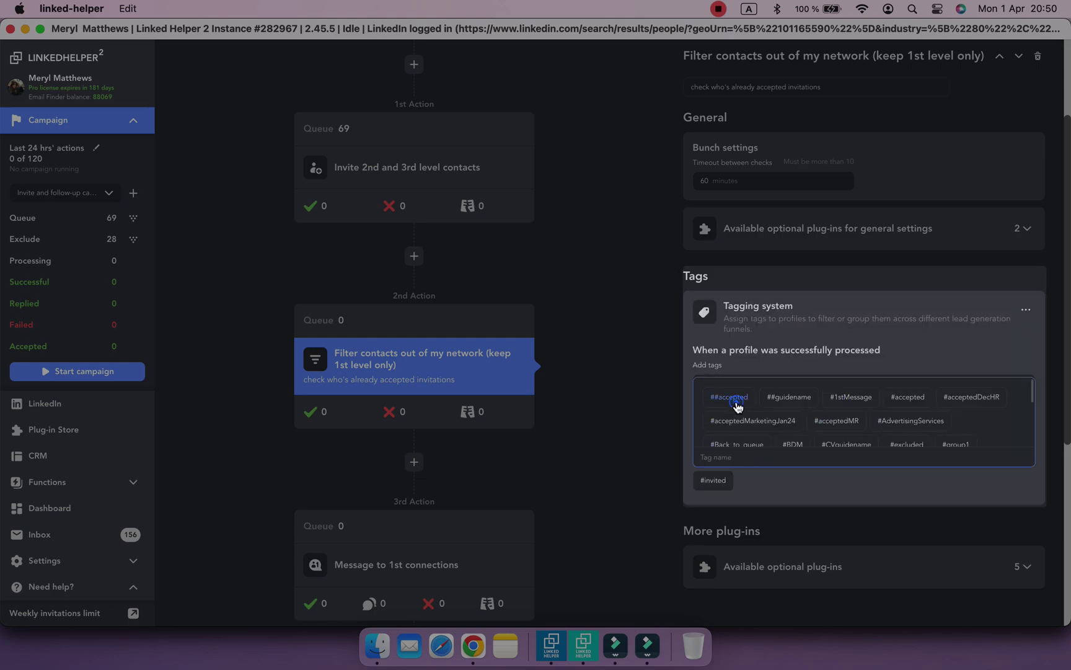
{"action": "left_click", "coordinate": [670, 469]}
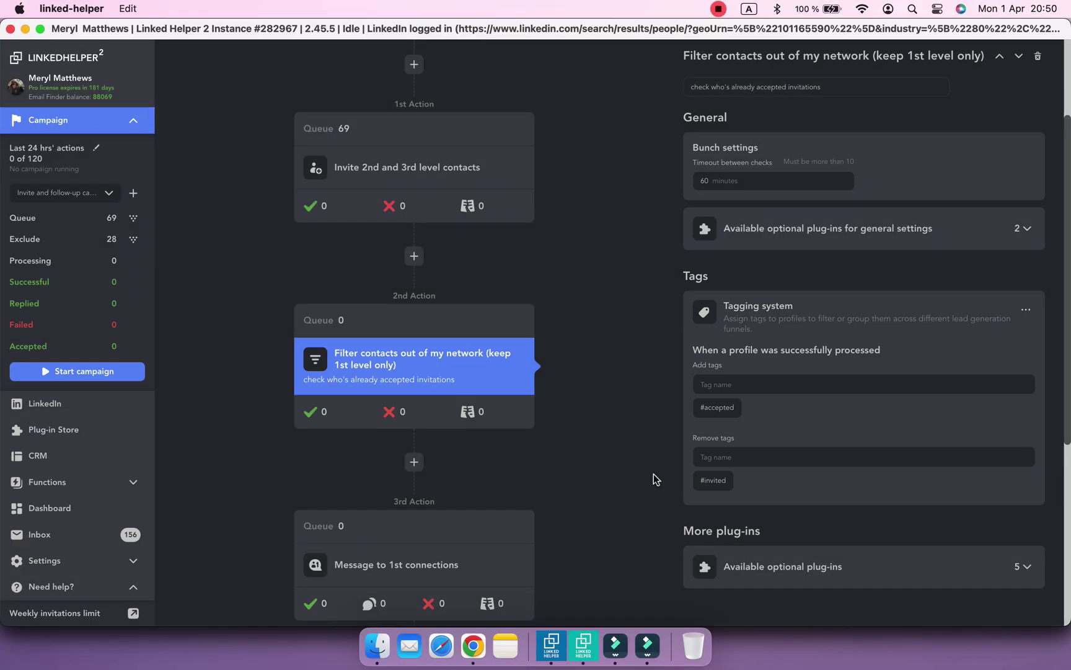
{"action": "scroll", "coordinate": [538, 465], "scroll_direction": "down", "scroll_amount": 4}
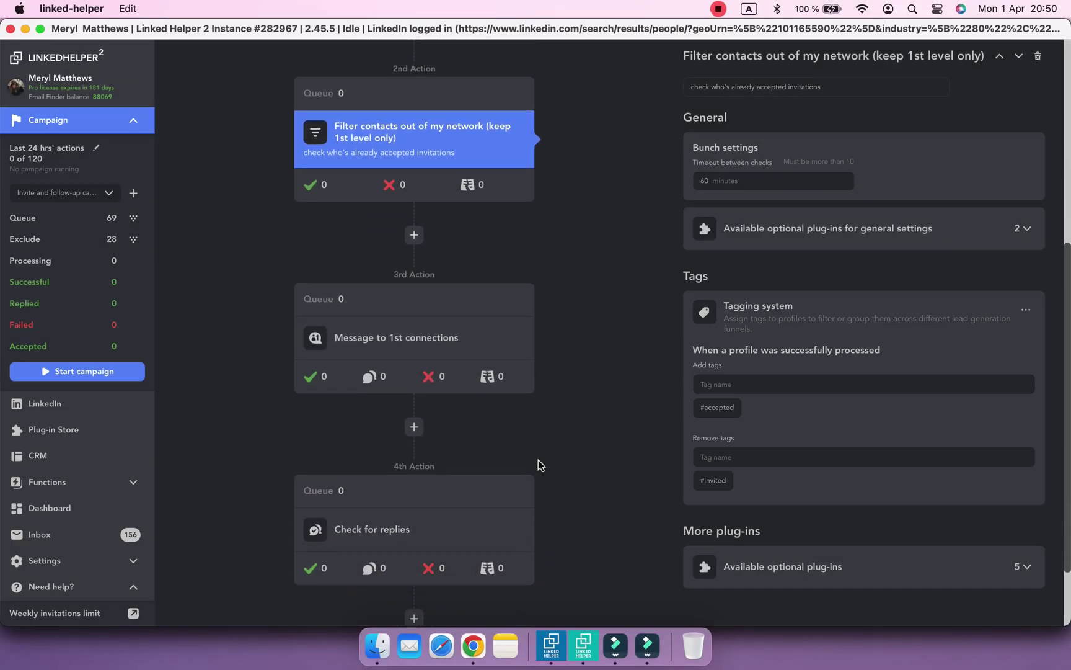
In Message to 1st connections, add a new #1stFollow-up tag and remove #accepted for messaged profiles.
{"action": "left_click", "coordinate": [511, 339]}
{"action": "scroll", "coordinate": [822, 380], "scroll_direction": "down", "scroll_amount": 6}
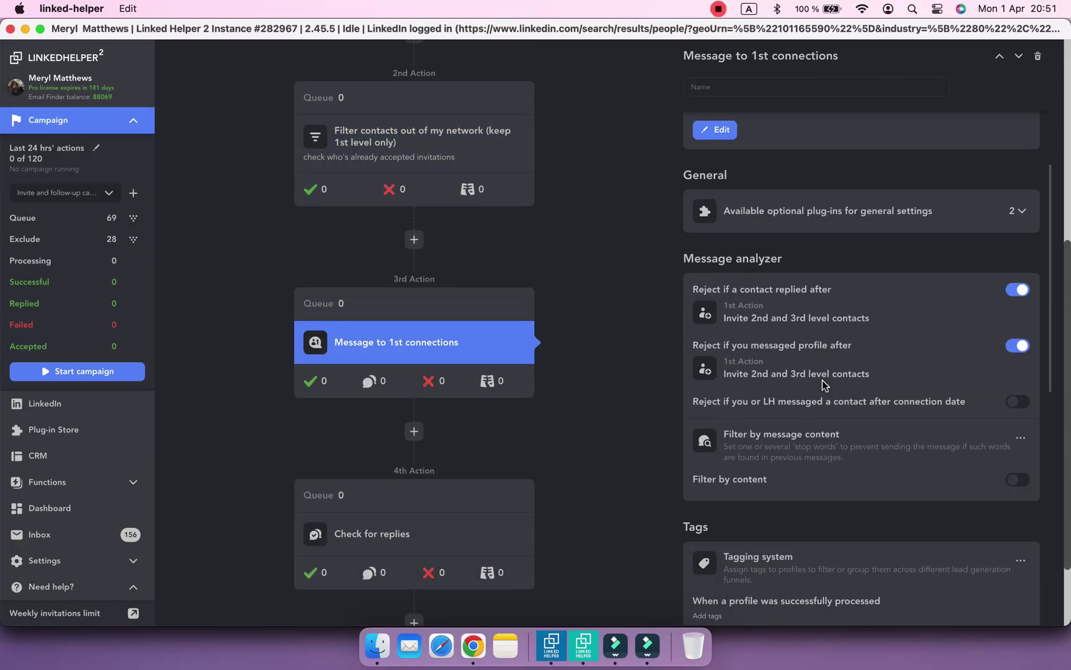
{"action": "scroll", "coordinate": [822, 380], "scroll_direction": "down", "scroll_amount": 3}
{"action": "left_click", "coordinate": [794, 313]}
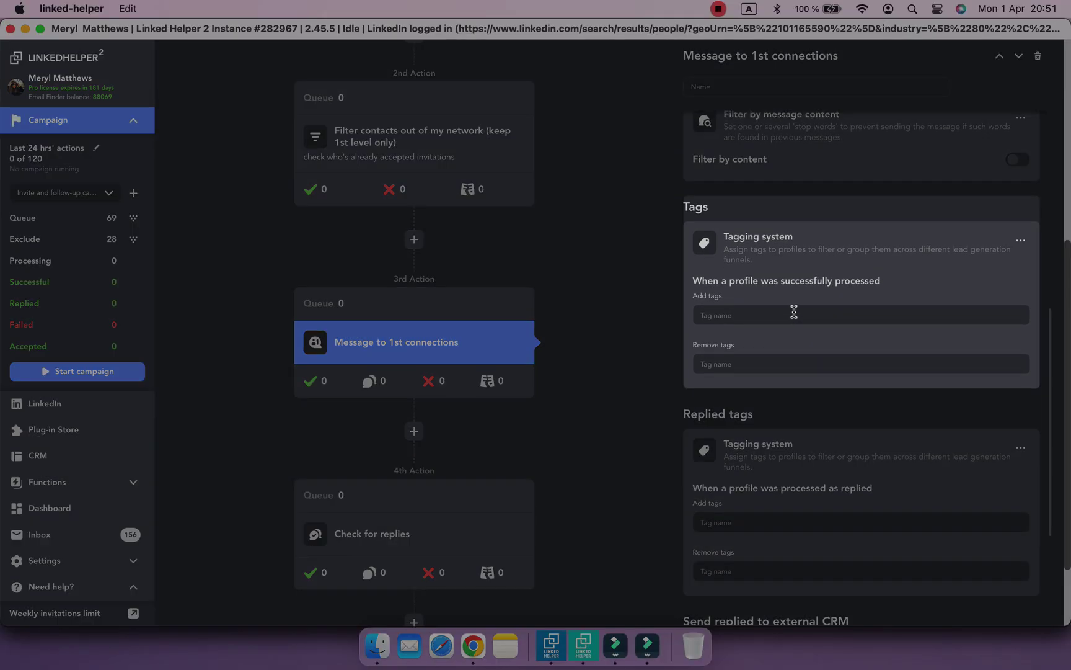
{"action": "type", "text": "1"}
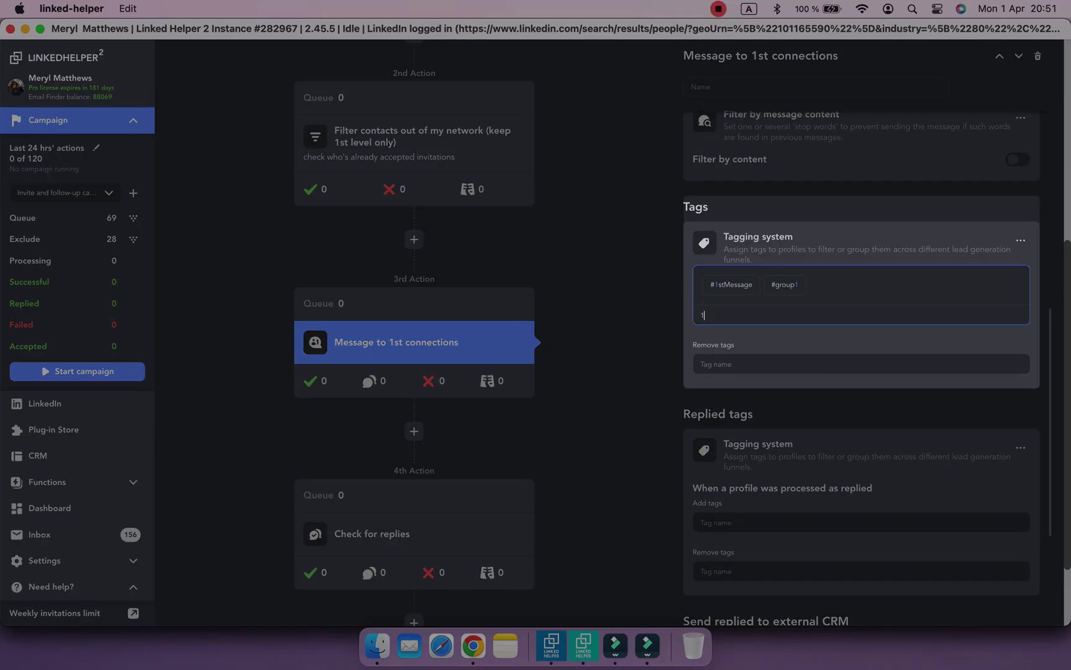
{"action": "type", "text": "stFollow-up"}
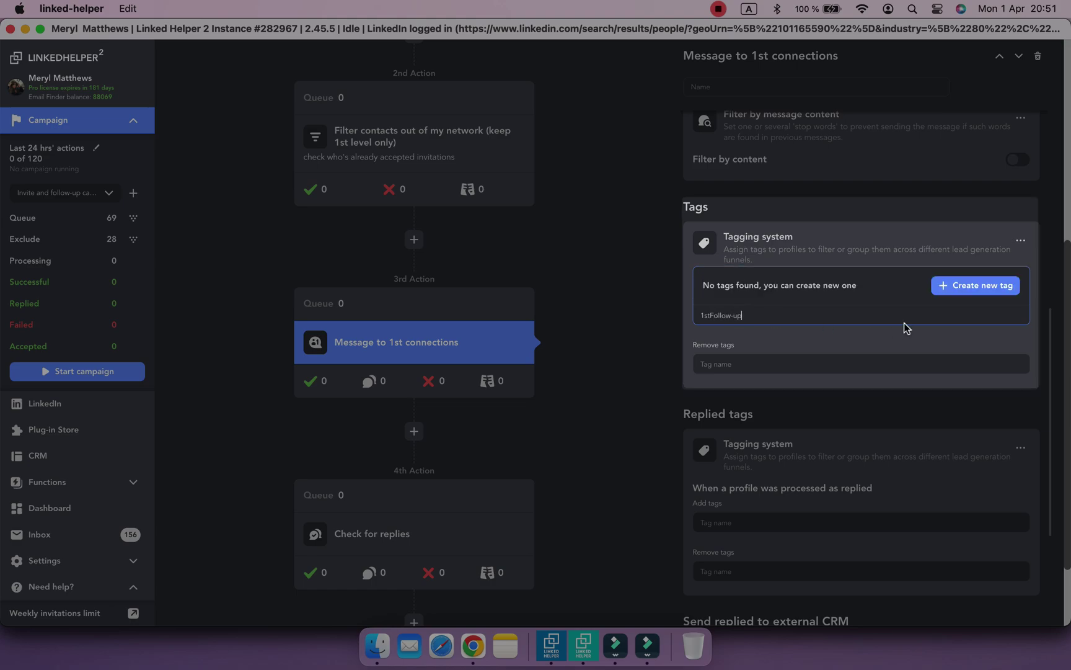
{"action": "left_click", "coordinate": [944, 285]}
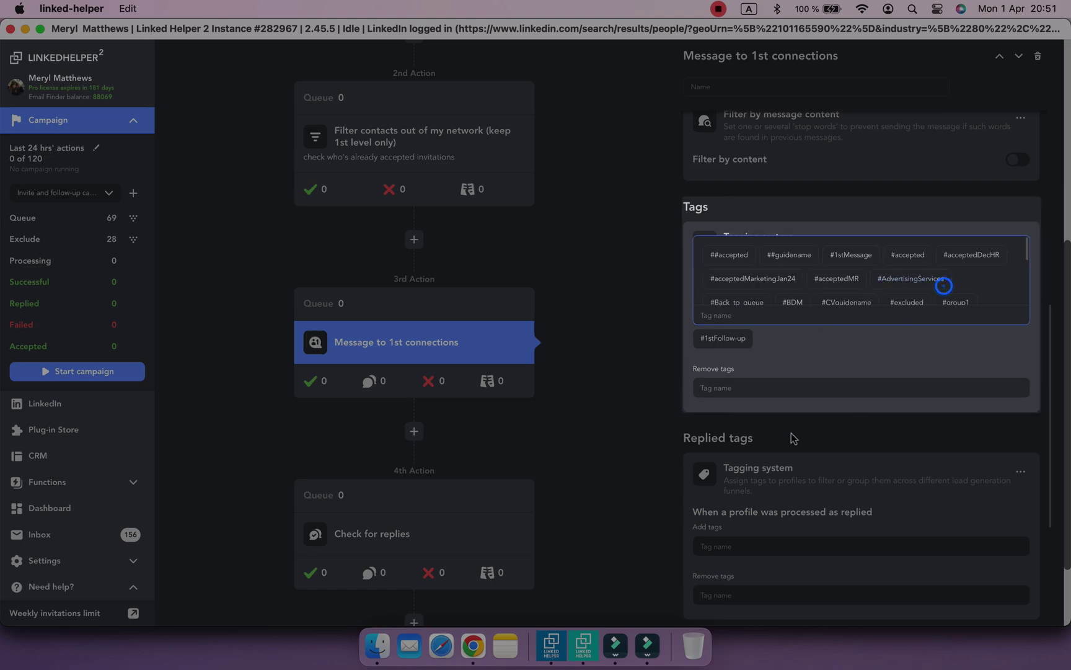
{"action": "left_click", "coordinate": [753, 390]}
{"action": "type", "text": "acc"}
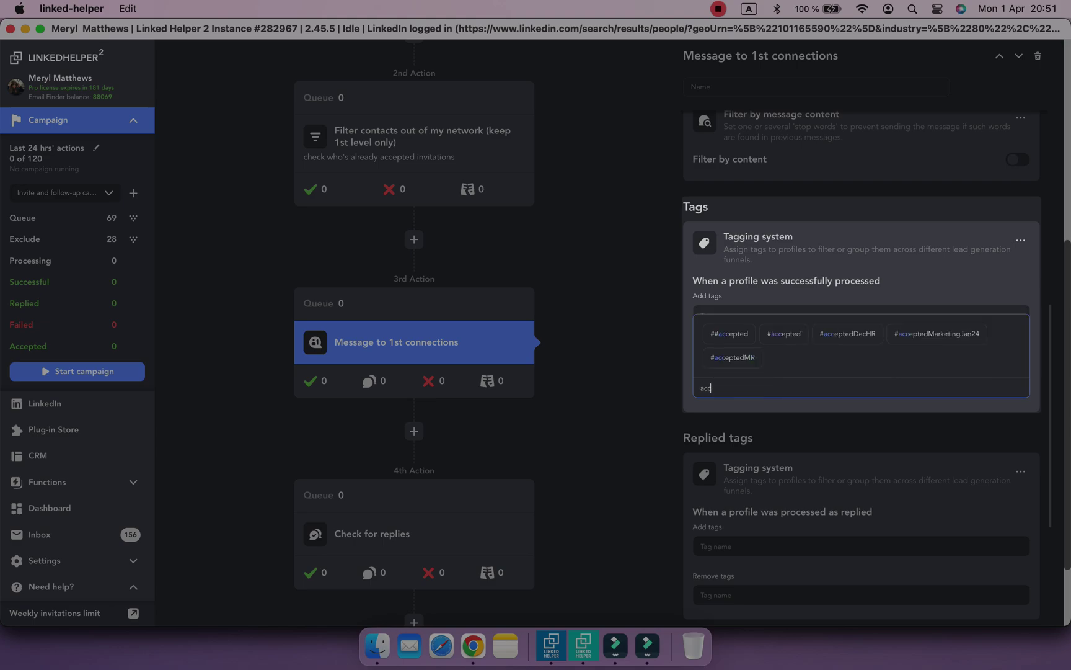
{"action": "left_click", "coordinate": [796, 341]}
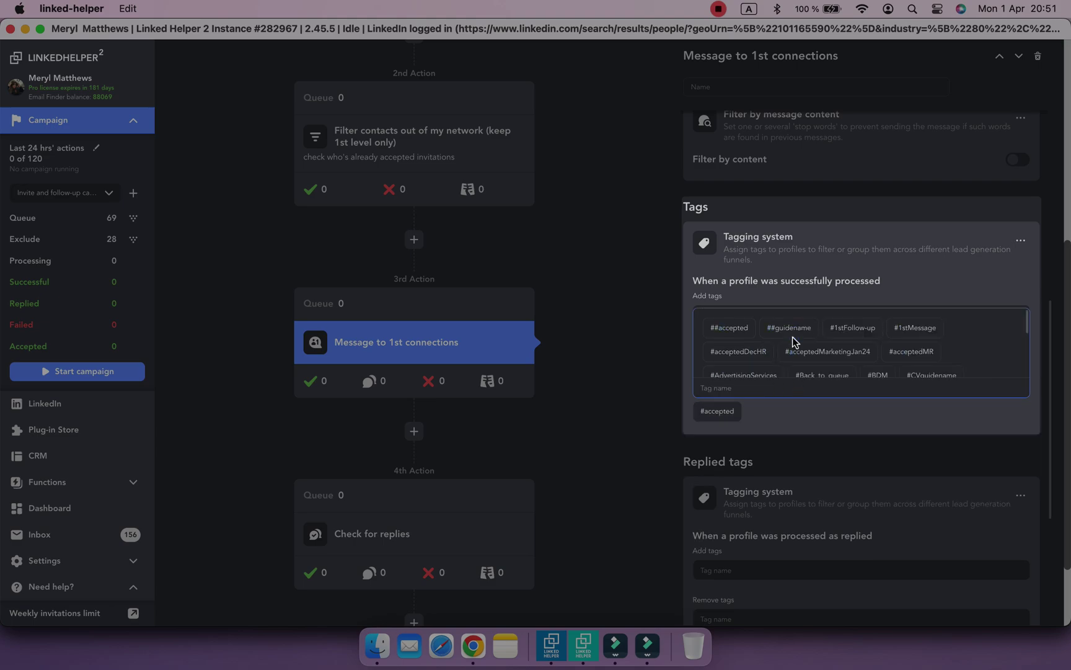
{"action": "left_click", "coordinate": [617, 468]}
Set the Replied tags to add #repliedtoinvite and remove #accepted.
{"action": "scroll", "coordinate": [593, 460], "scroll_direction": "down", "scroll_amount": 3}
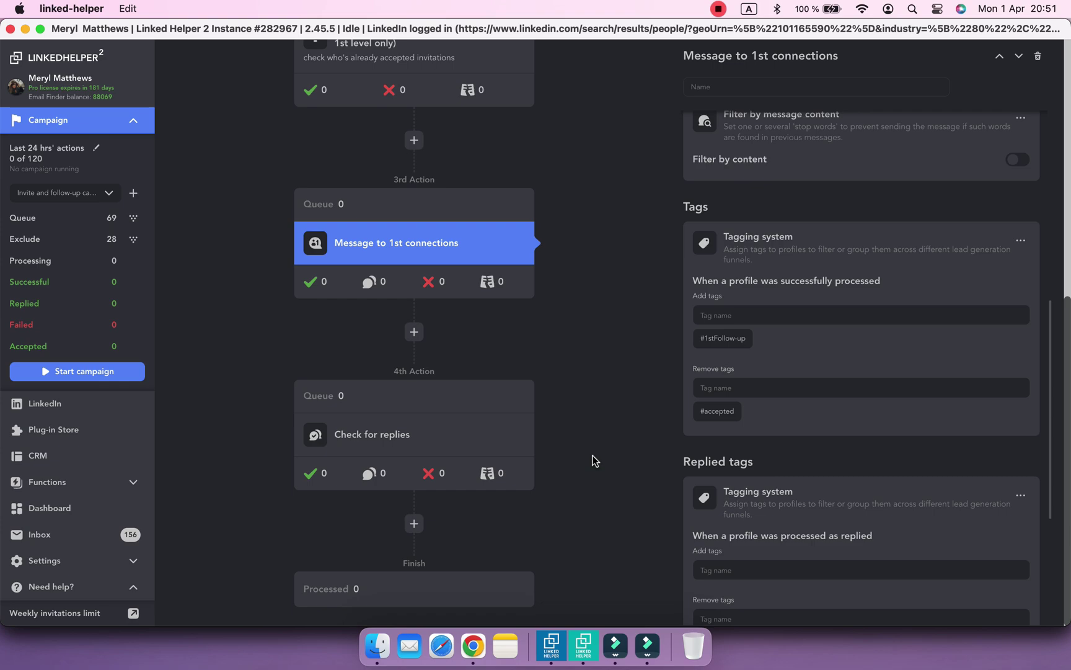
{"action": "scroll", "coordinate": [791, 459], "scroll_direction": "down", "scroll_amount": 5}
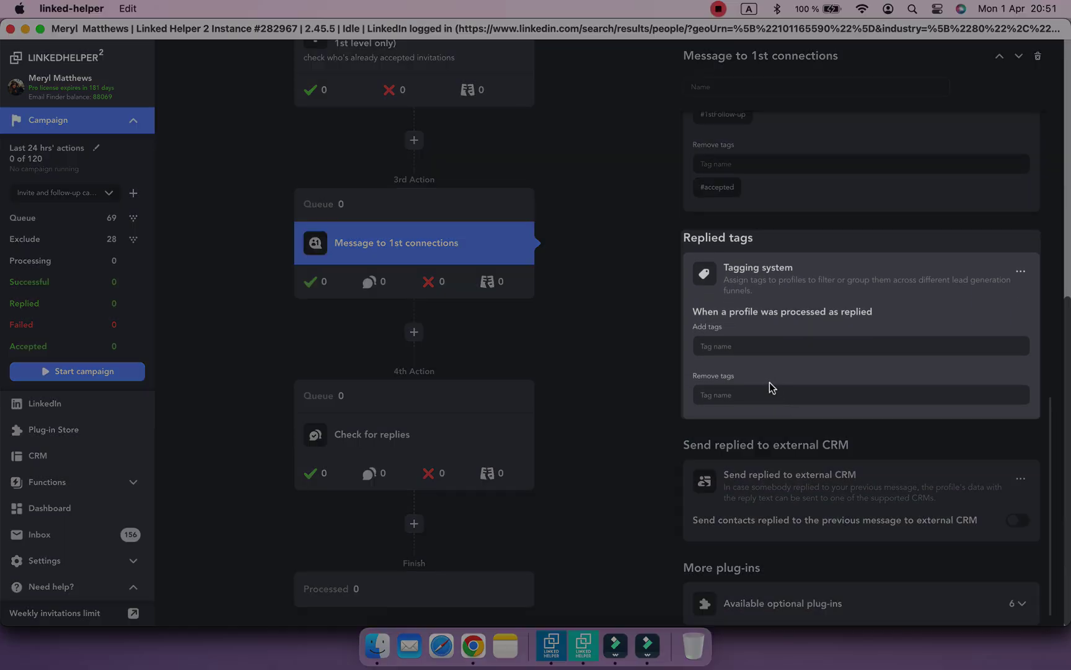
{"action": "left_click", "coordinate": [757, 351]}
{"action": "type", "text": "rep"}
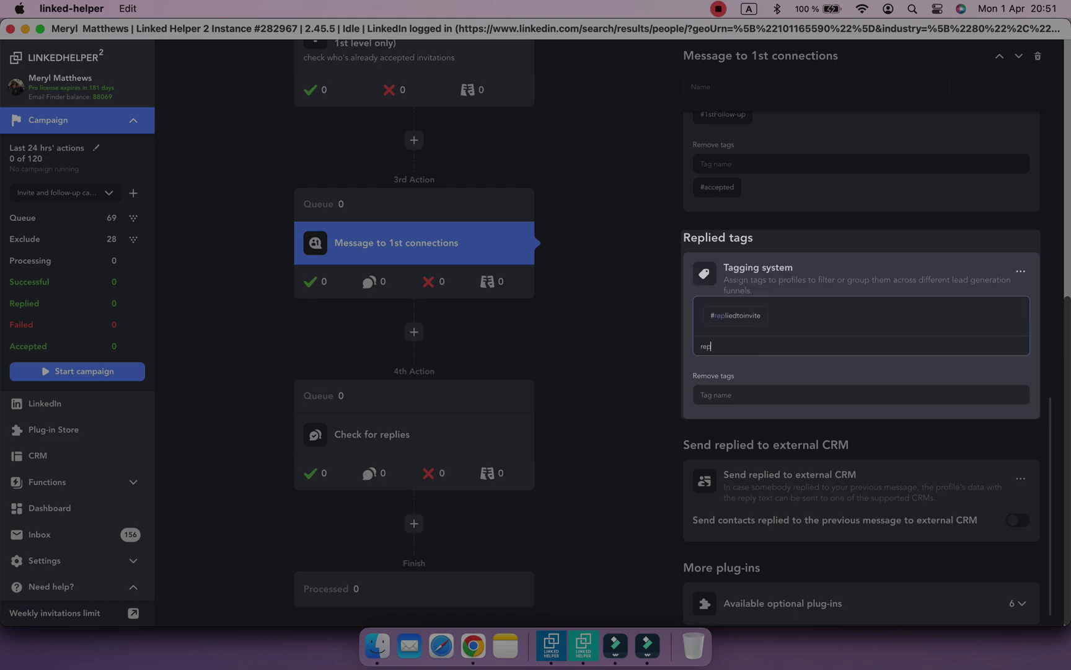
{"action": "type", "text": "lied"}
{"action": "left_click", "coordinate": [764, 325]}
{"action": "left_click", "coordinate": [735, 420]}
{"action": "type", "text": "acc"}
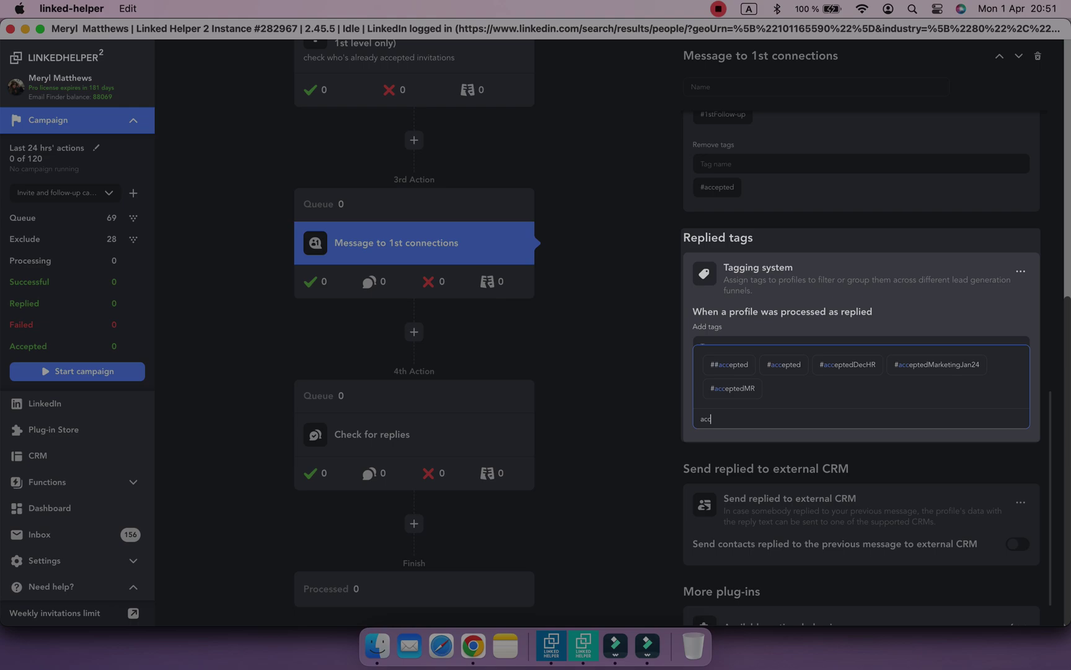
{"action": "type", "text": "e"}
{"action": "left_click", "coordinate": [784, 370]}
{"action": "left_click", "coordinate": [614, 408]}
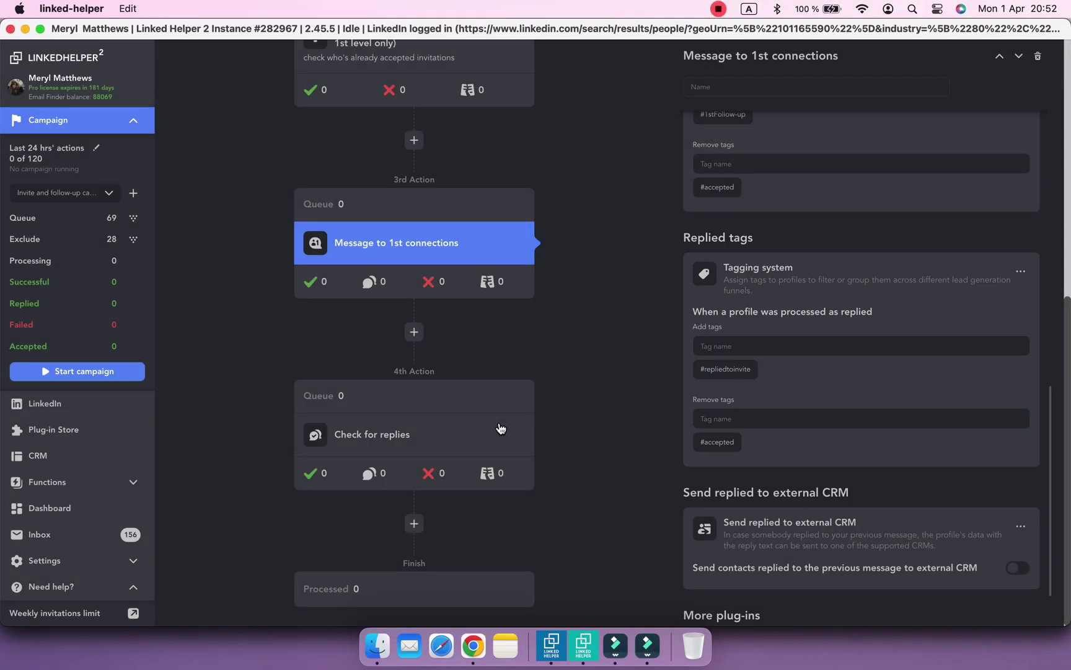
Set Check for replies' Replied tags to add a new #RepliedToFollow-up and remove #1stFollow-up.
{"action": "left_click", "coordinate": [490, 434]}
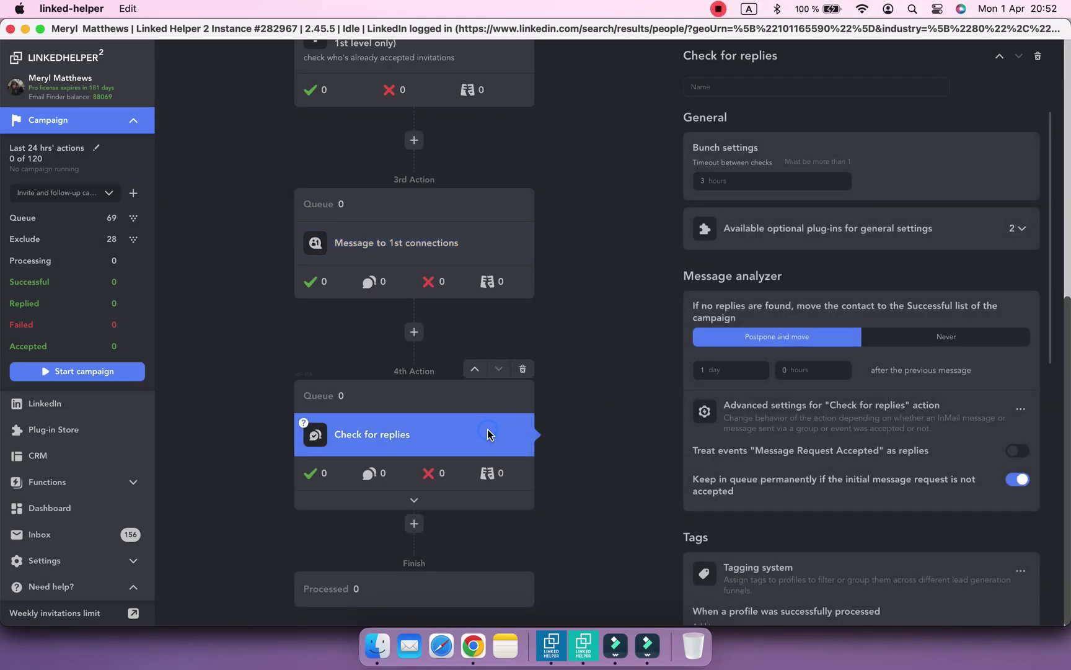
{"action": "scroll", "coordinate": [744, 463], "scroll_direction": "down", "scroll_amount": 6}
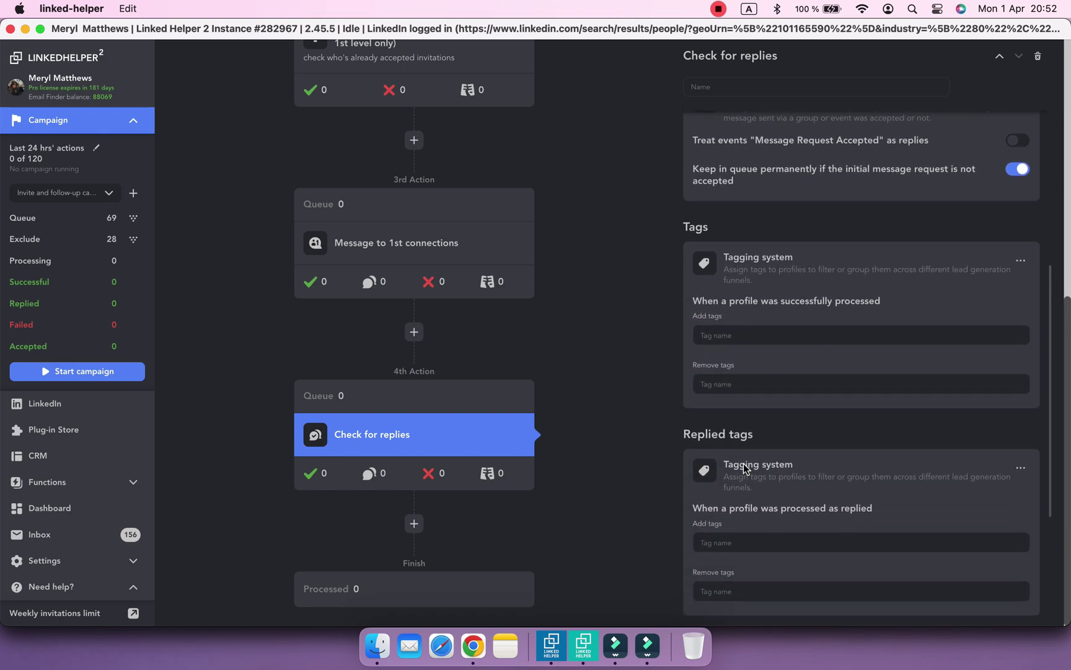
{"action": "scroll", "coordinate": [744, 463], "scroll_direction": "down", "scroll_amount": 1}
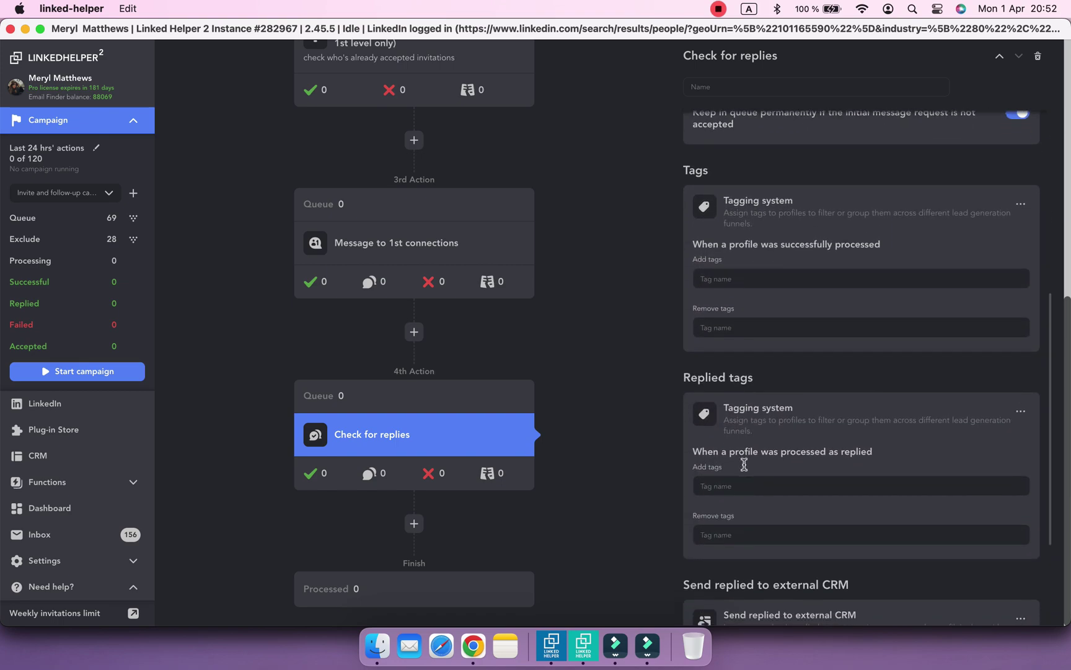
{"action": "left_click", "coordinate": [790, 486]}
{"action": "type", "text": "Repl"}
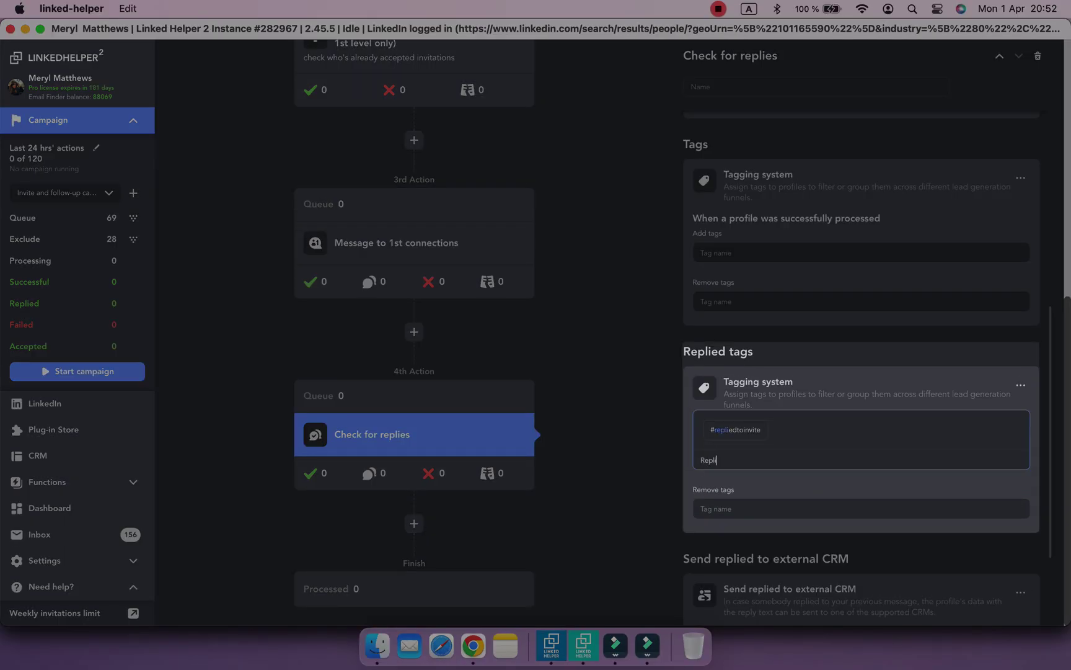
{"action": "type", "text": "iedToFollow-up"}
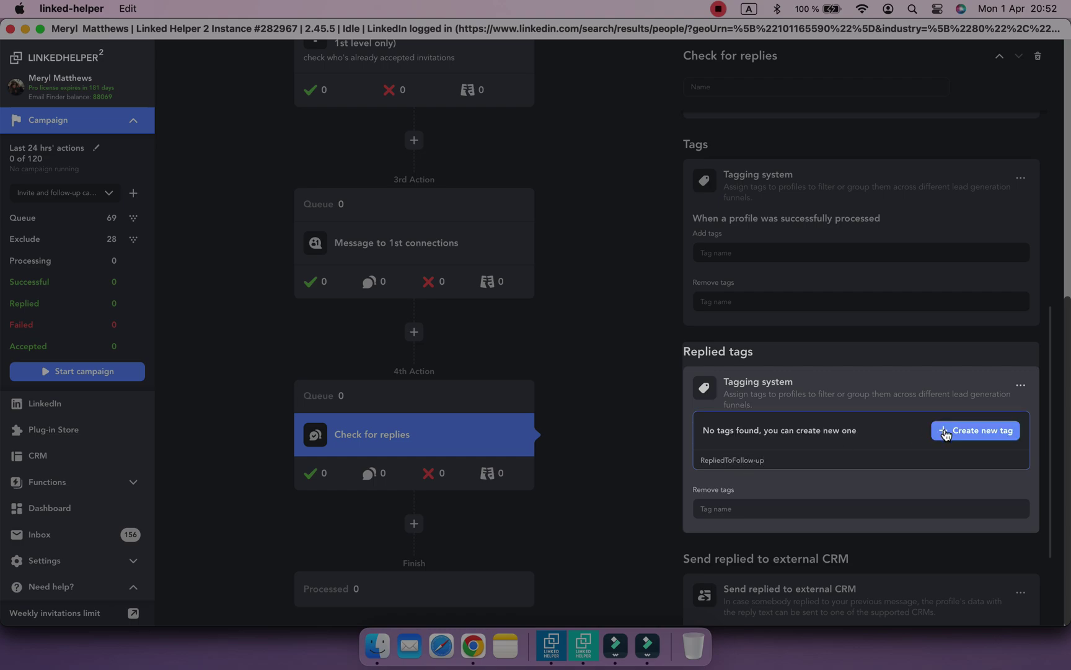
{"action": "left_click", "coordinate": [941, 431]}
{"action": "left_click", "coordinate": [803, 542]}
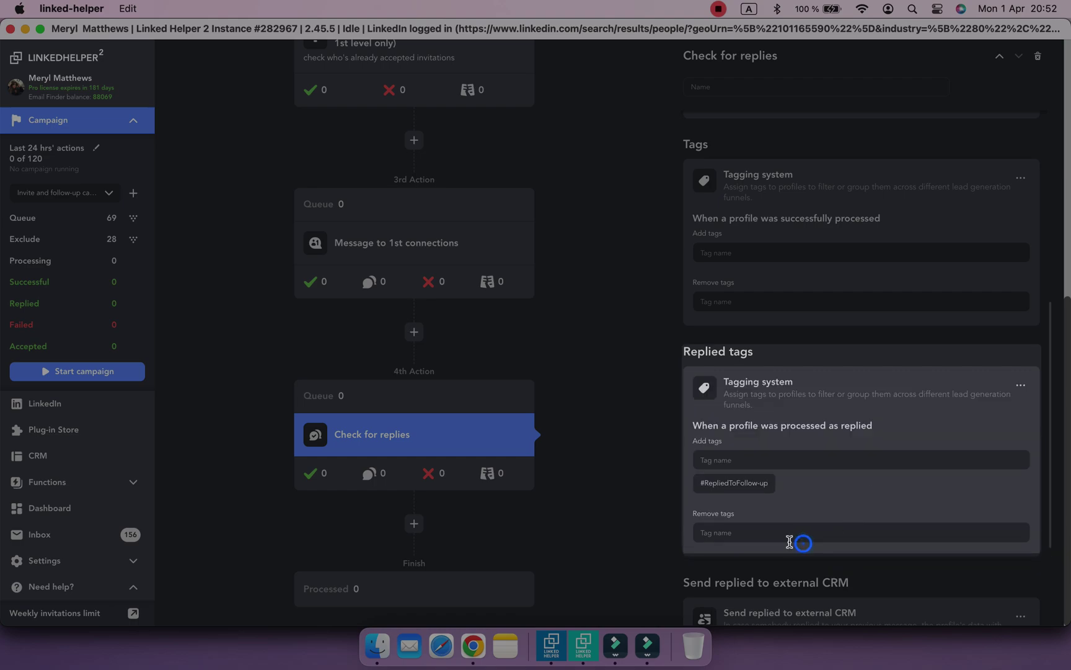
{"action": "type", "text": "1st"}
{"action": "left_click", "coordinate": [747, 510]}
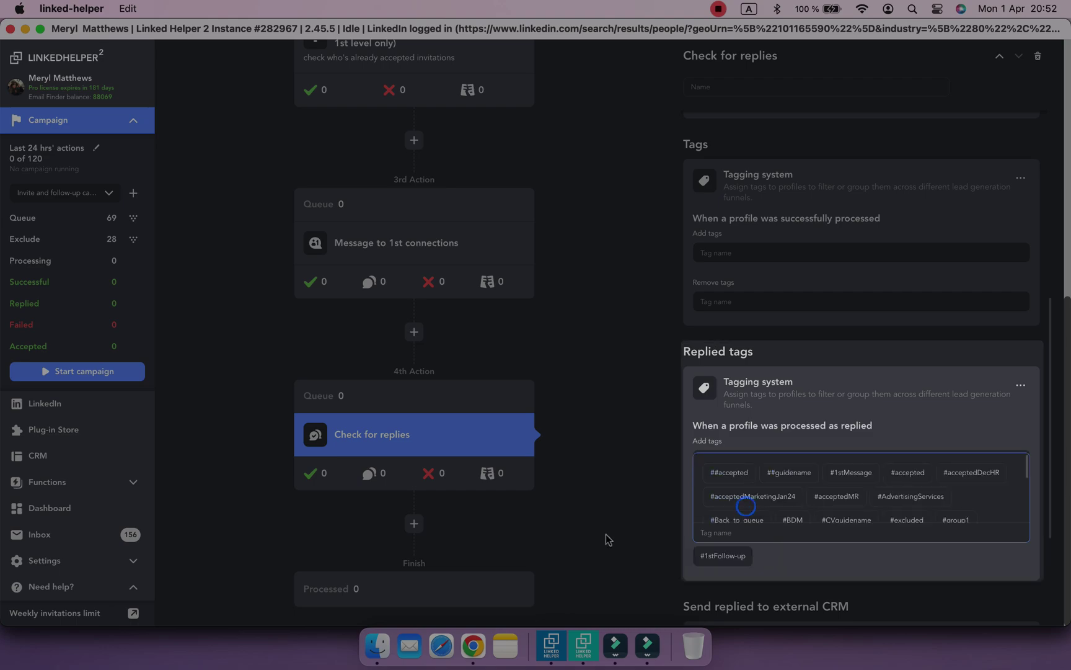
{"action": "scroll", "coordinate": [606, 533], "scroll_direction": "up", "scroll_amount": 3}
{"action": "scroll", "coordinate": [606, 535], "scroll_direction": "up", "scroll_amount": 5}
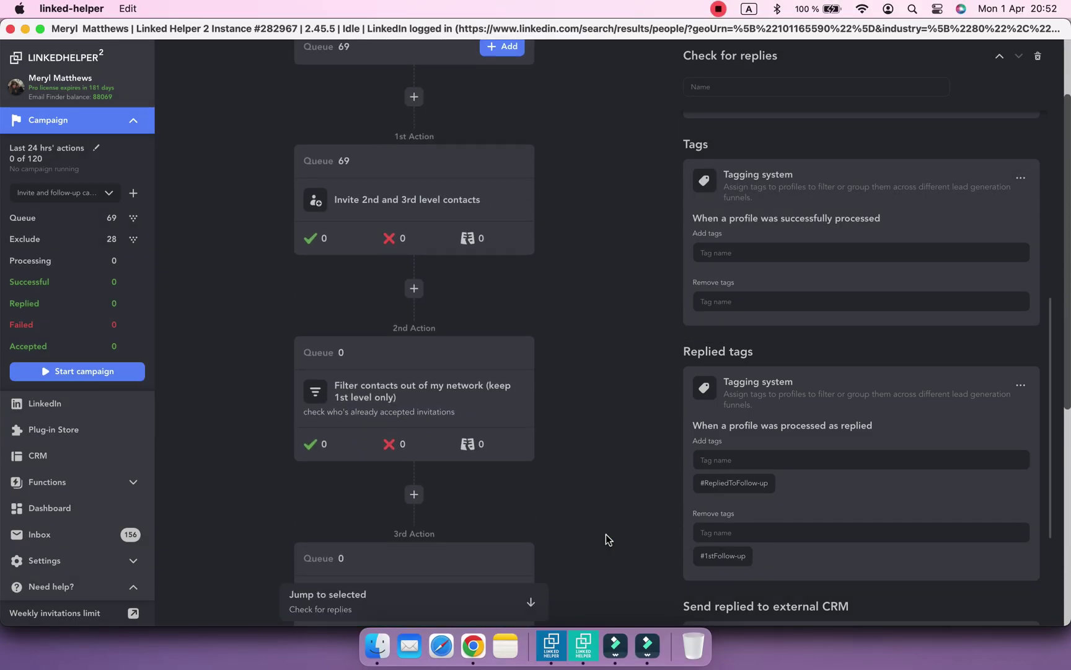
Start the Invite and follow-up campaign and review the invite step's successfully processed contacts.
{"action": "left_click", "coordinate": [864, 70]}
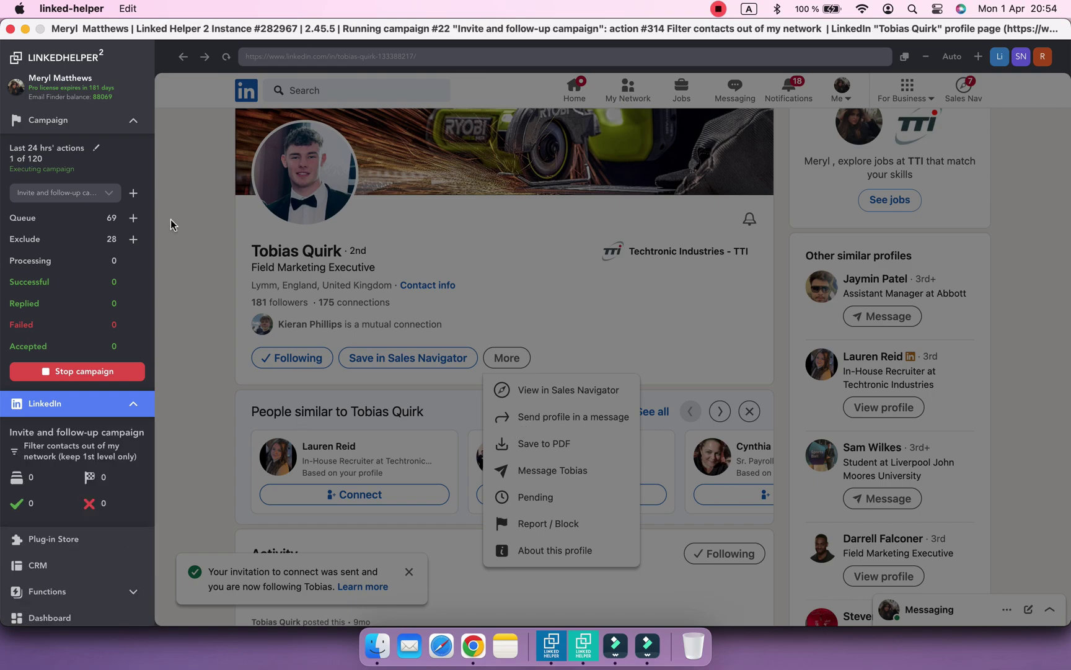
{"action": "left_click", "coordinate": [37, 123]}
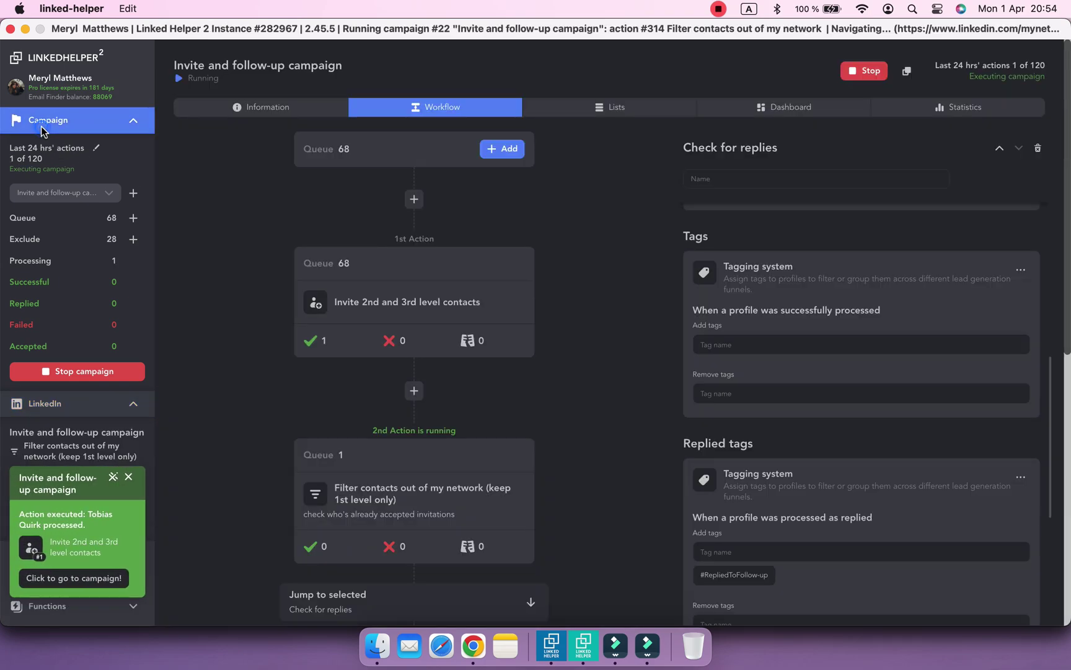
{"action": "scroll", "coordinate": [246, 388], "scroll_direction": "down", "scroll_amount": 3}
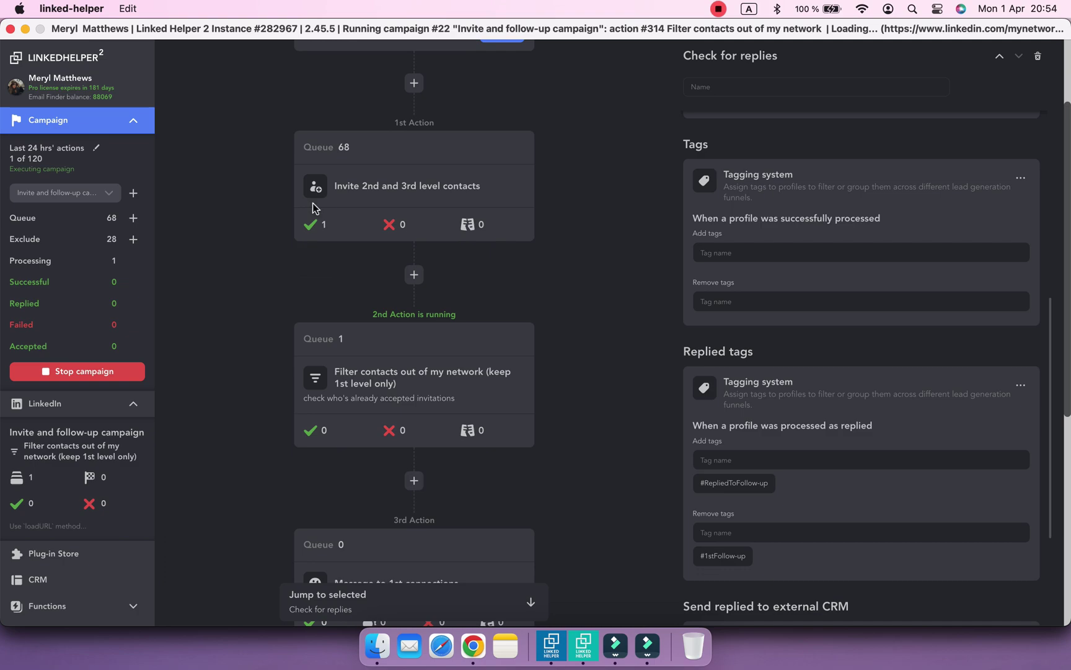
{"action": "left_click", "coordinate": [317, 231]}
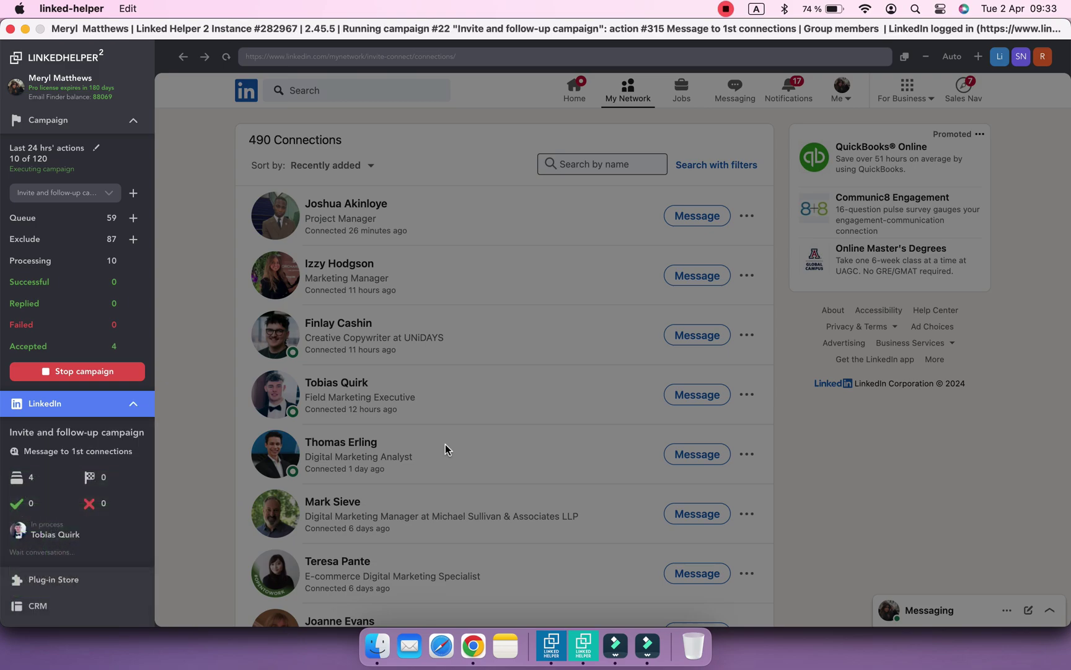
Review contacts that passed the filter step and check the sent follow-up message on LinkedIn.
{"action": "left_click", "coordinate": [45, 121]}
{"action": "scroll", "coordinate": [531, 400], "scroll_direction": "down", "scroll_amount": 5}
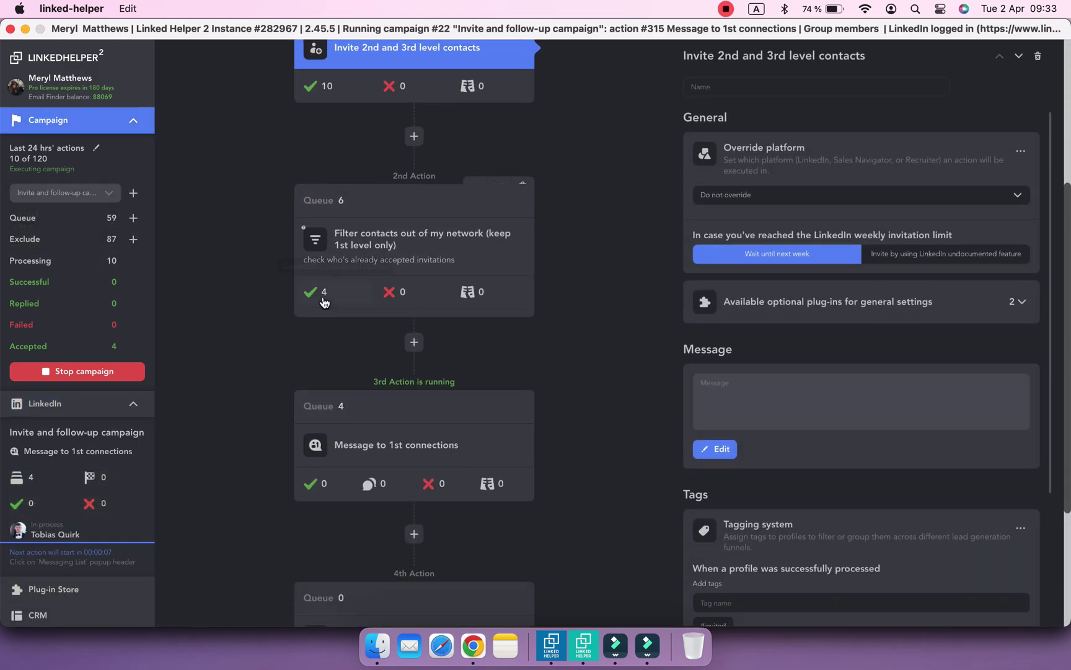
{"action": "left_click", "coordinate": [321, 299]}
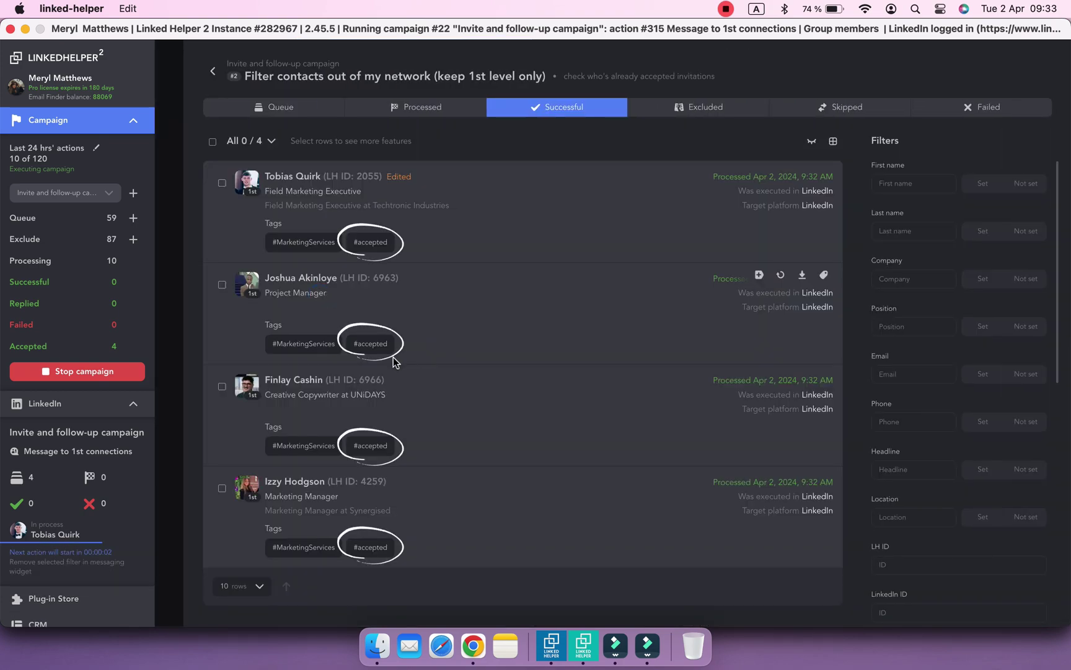
{"action": "left_click", "coordinate": [82, 407]}
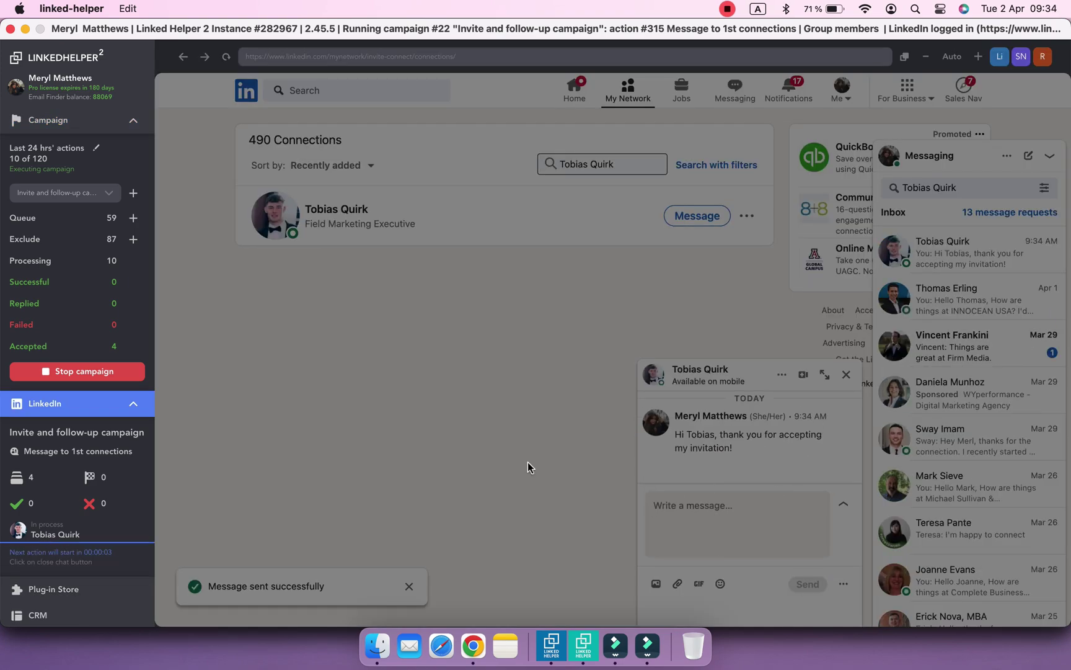
View the contacts successfully messaged by the third workflow step.
{"action": "left_click", "coordinate": [57, 121]}
{"action": "scroll", "coordinate": [271, 358], "scroll_direction": "down", "scroll_amount": 10}
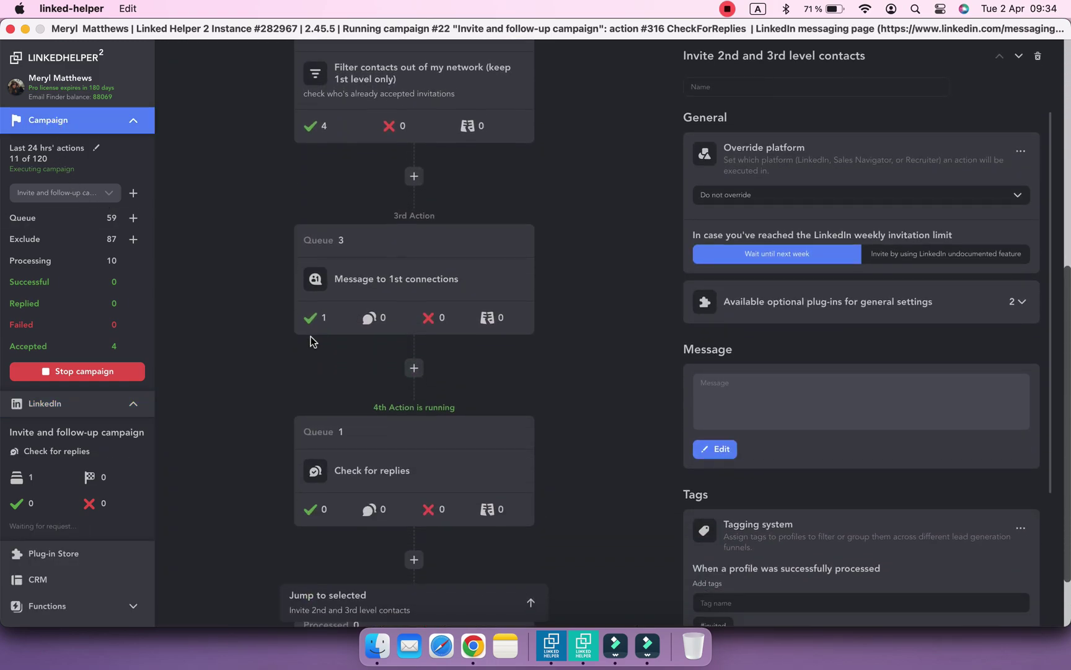
{"action": "left_click", "coordinate": [318, 321]}
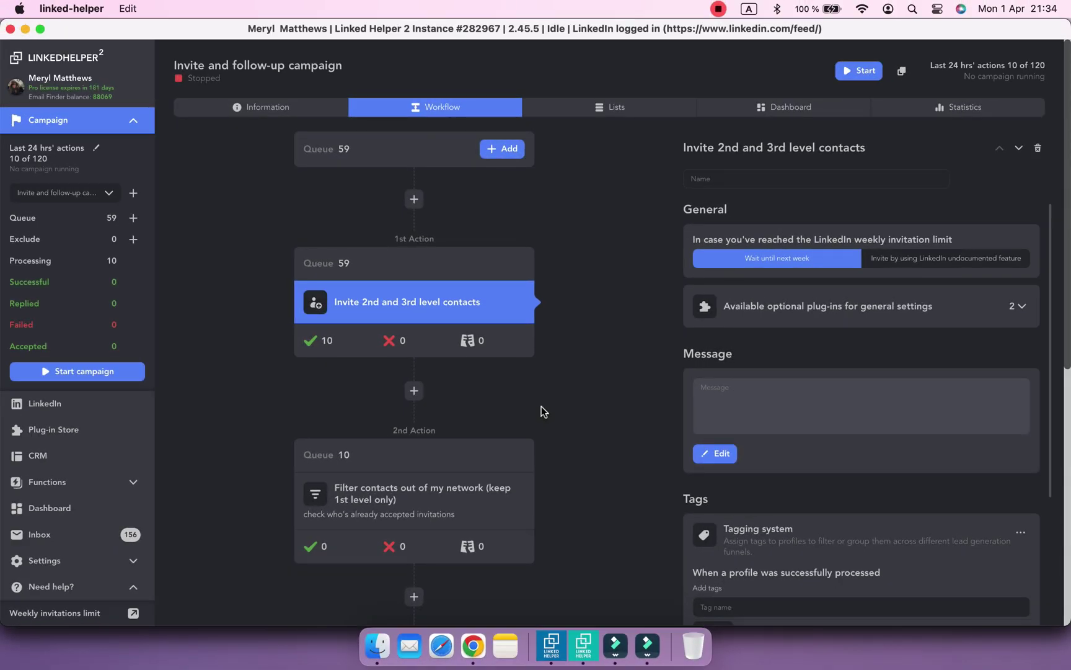
Add profiles to the Exclude list via Collect from LinkedIn > LinkedIn Search page.
{"action": "left_click", "coordinate": [601, 112]}
{"action": "left_click", "coordinate": [310, 136]}
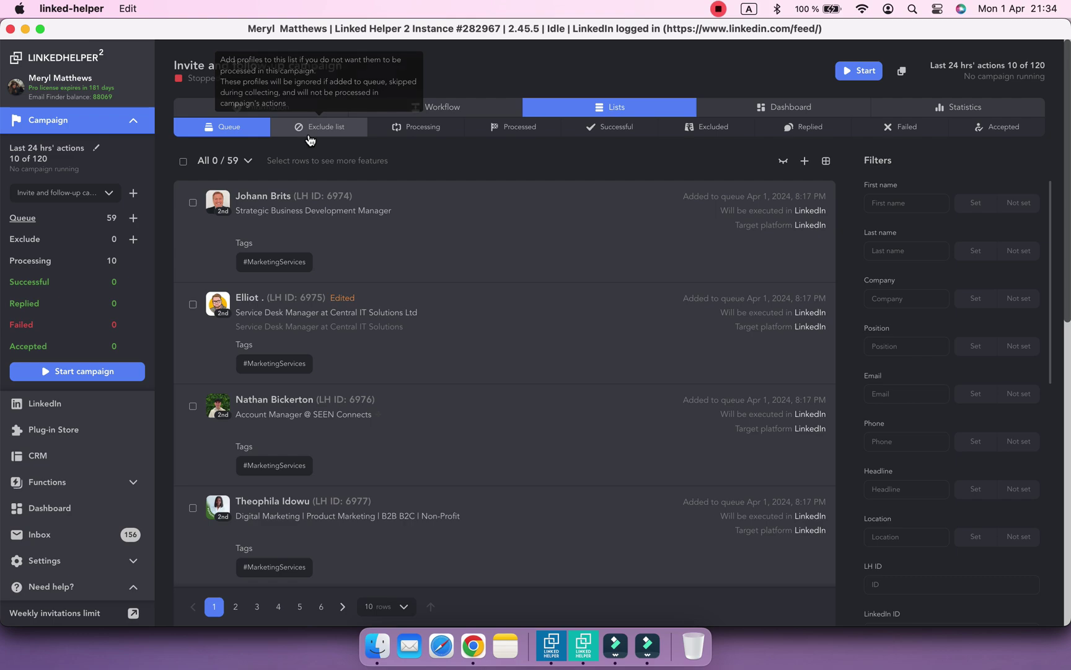
{"action": "left_click", "coordinate": [812, 160]}
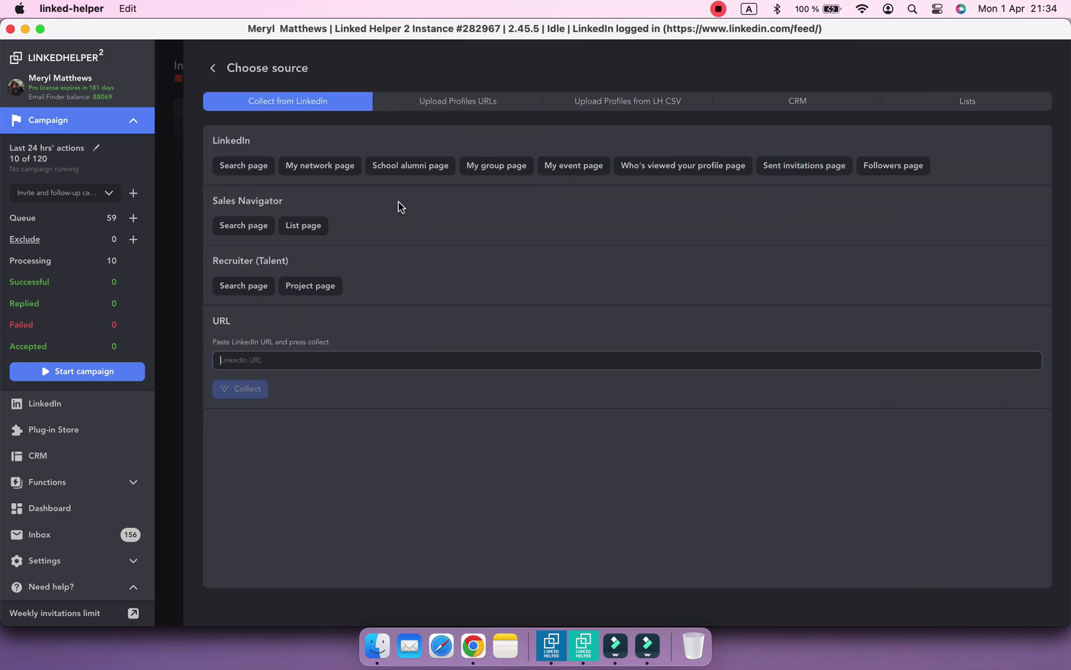
{"action": "left_click", "coordinate": [259, 165]}
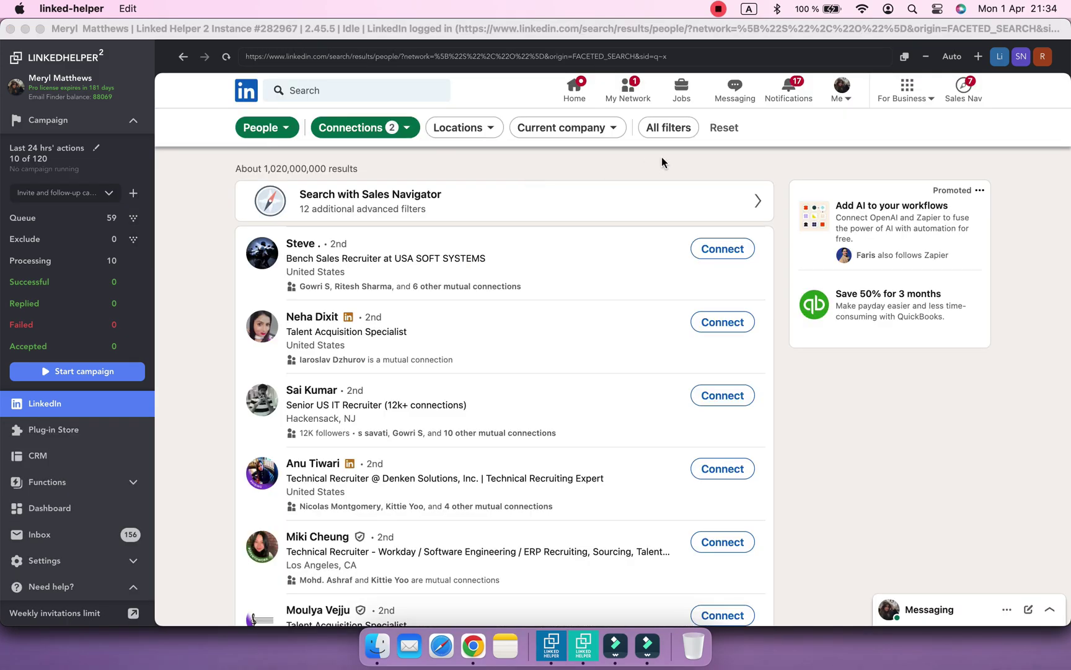
Filter the LinkedIn people search to Current company WebFX and show the results.
{"action": "left_click", "coordinate": [663, 130]}
{"action": "scroll", "coordinate": [921, 372], "scroll_direction": "down", "scroll_amount": 5}
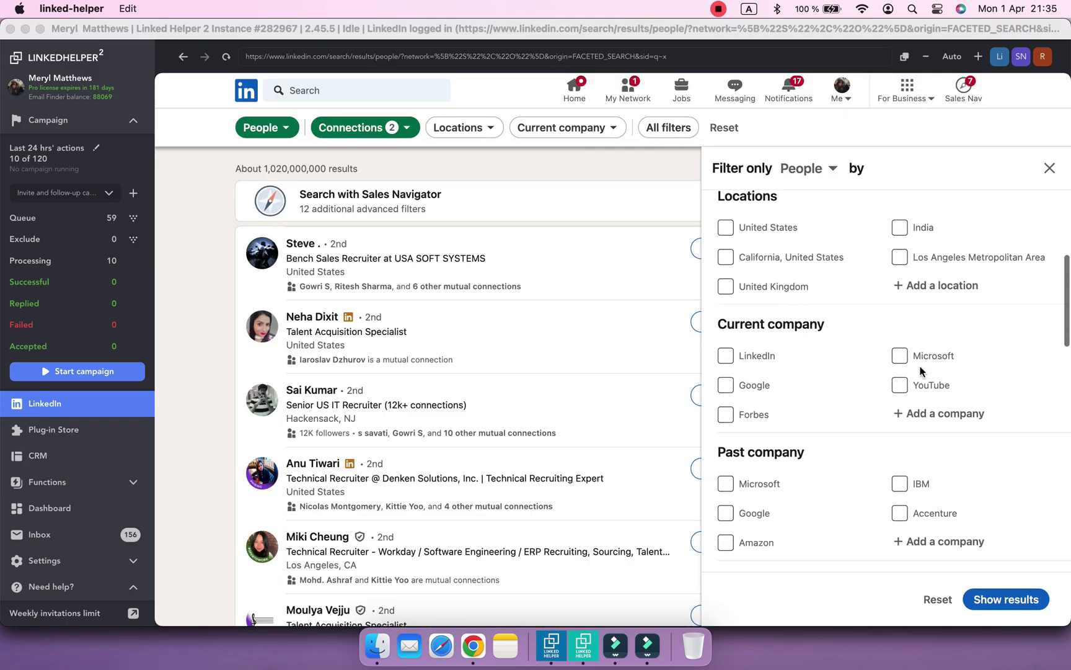
{"action": "scroll", "coordinate": [921, 372], "scroll_direction": "down", "scroll_amount": 2}
{"action": "left_click", "coordinate": [922, 369]}
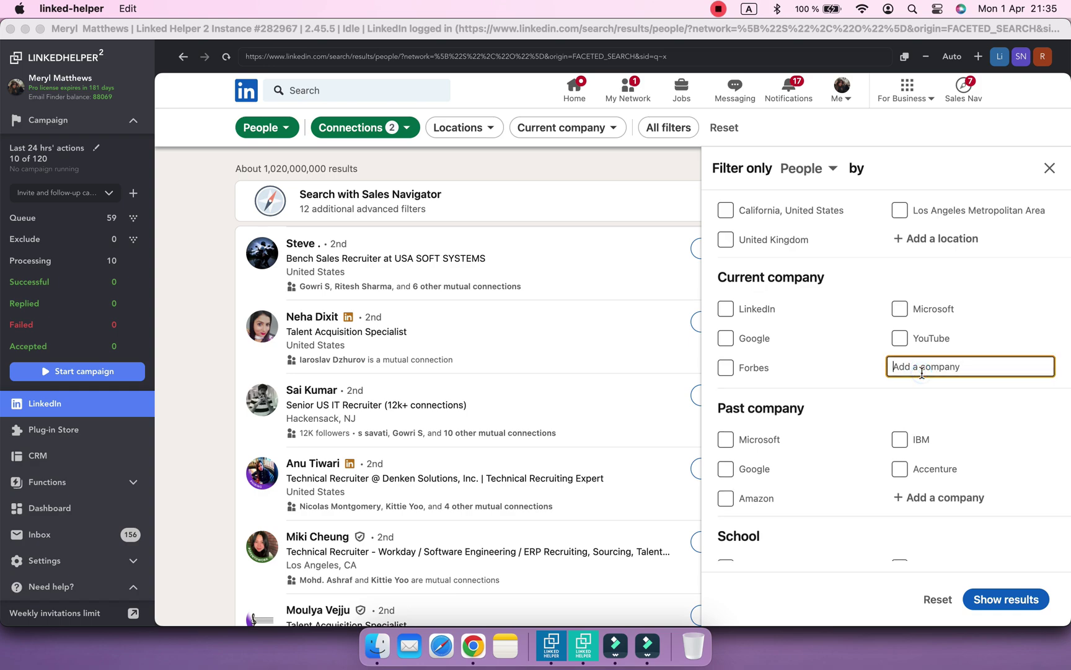
{"action": "type", "text": "WebF"}
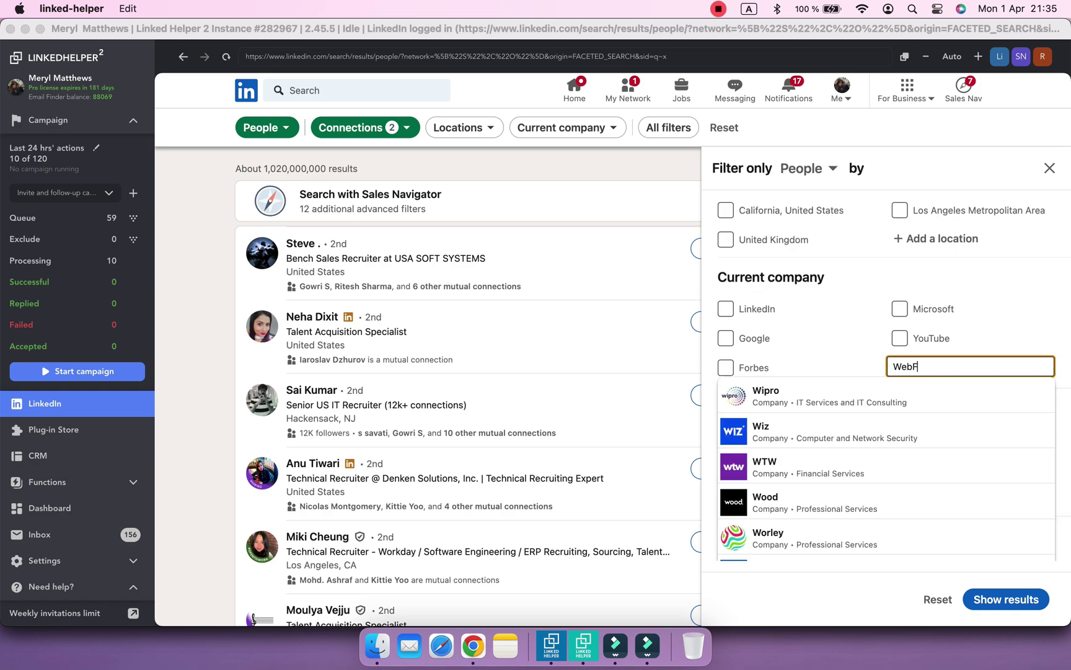
{"action": "type", "text": "X"}
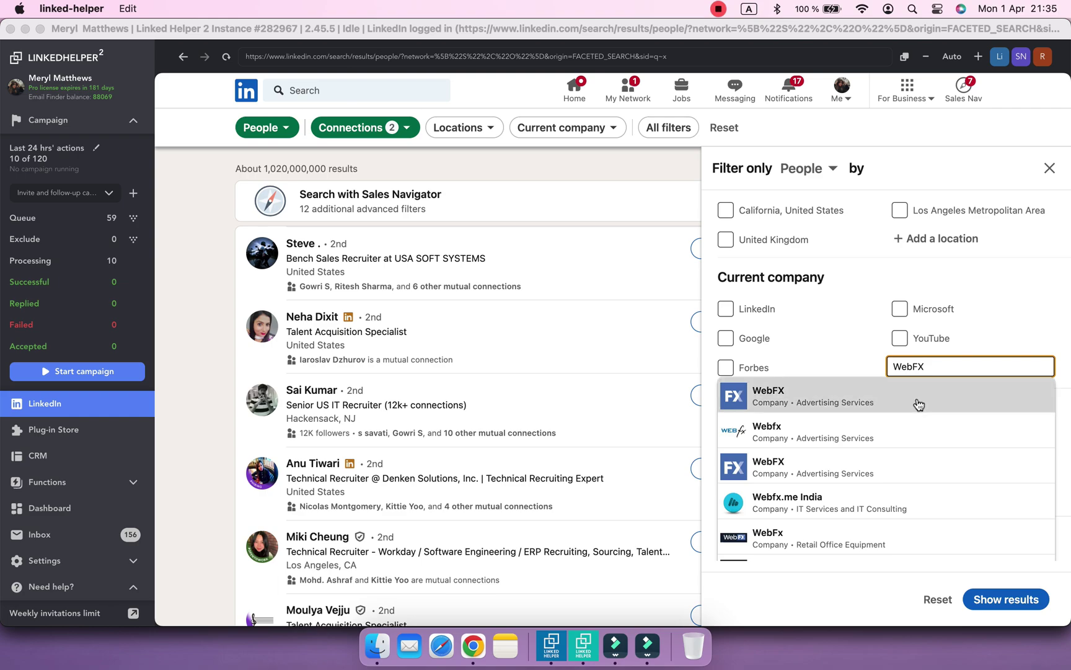
{"action": "left_click", "coordinate": [918, 403]}
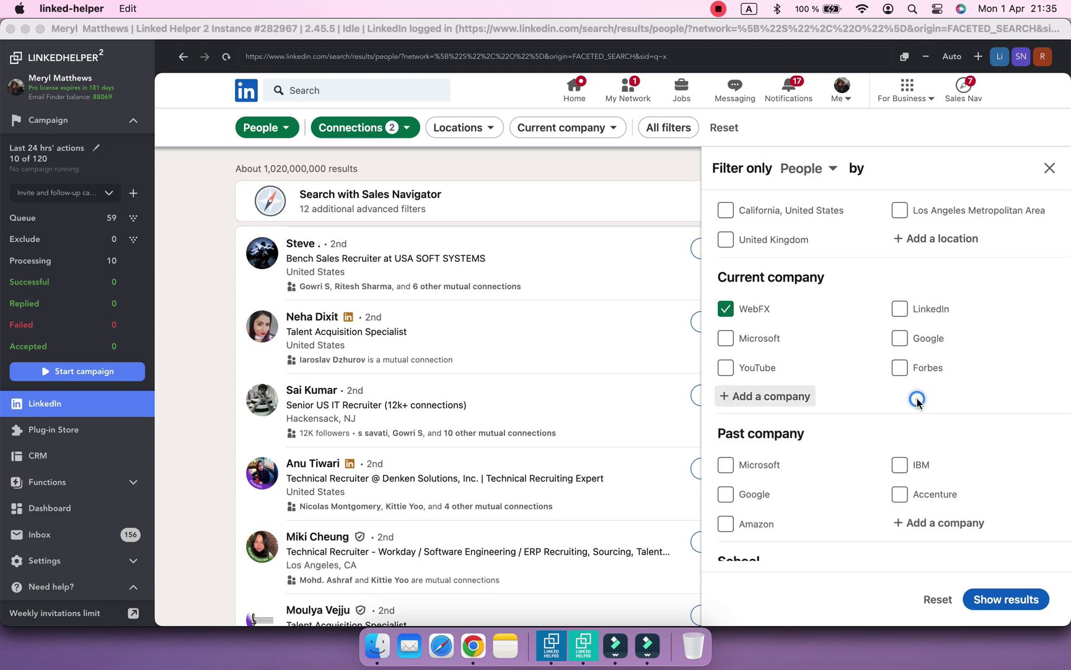
{"action": "left_click", "coordinate": [987, 599]}
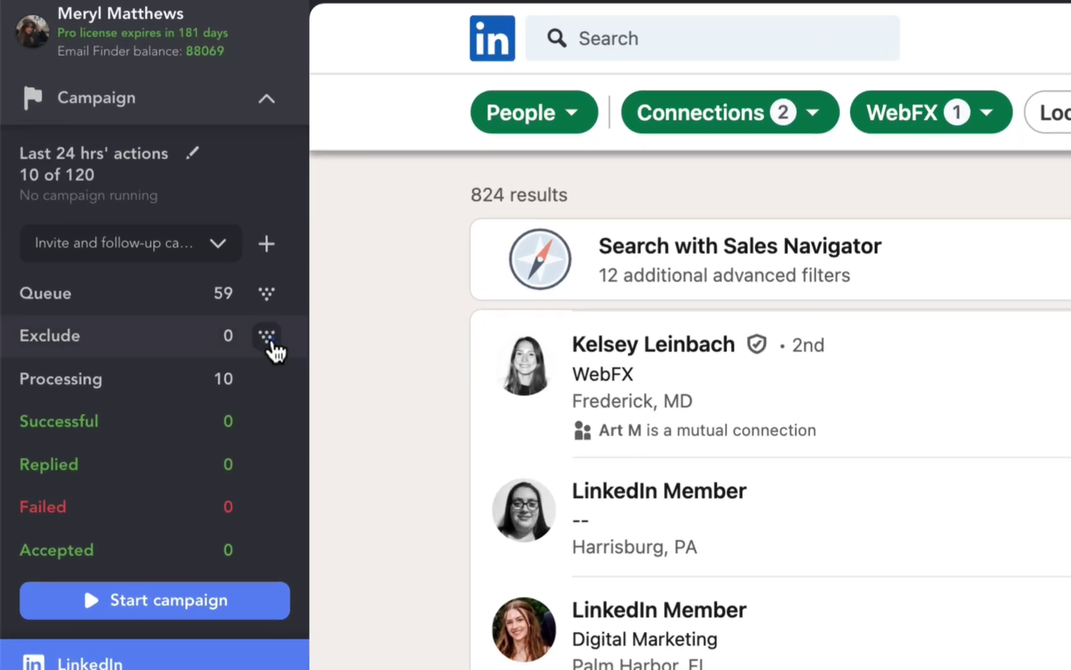
Collect the current page's profiles into the exclude list, stopping after 87.
{"action": "left_click", "coordinate": [133, 240]}
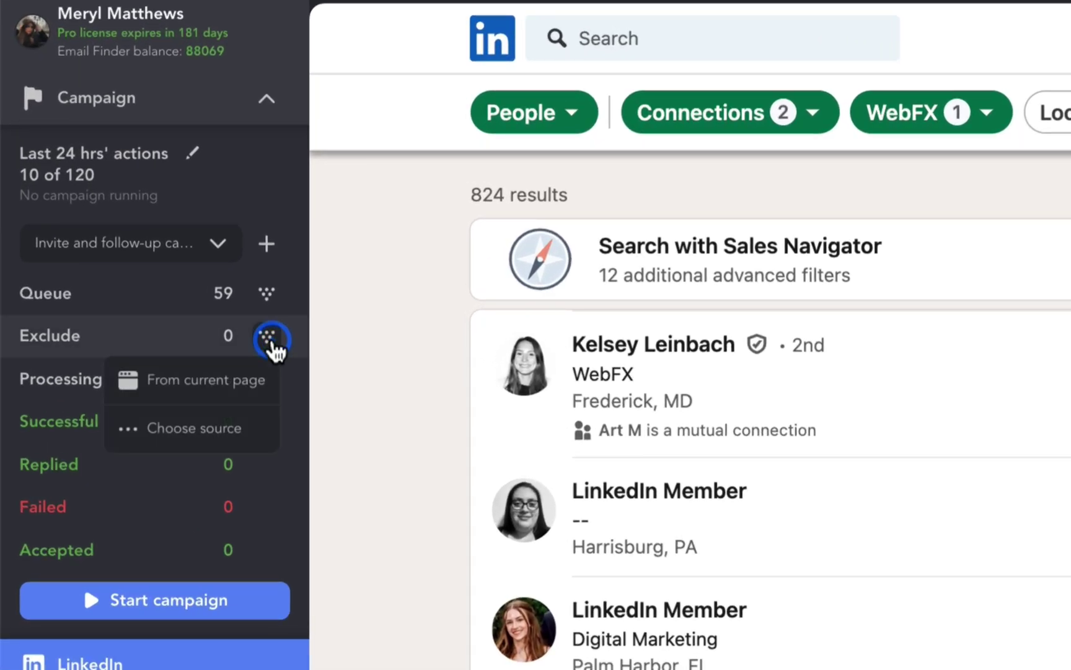
{"action": "left_click", "coordinate": [251, 381]}
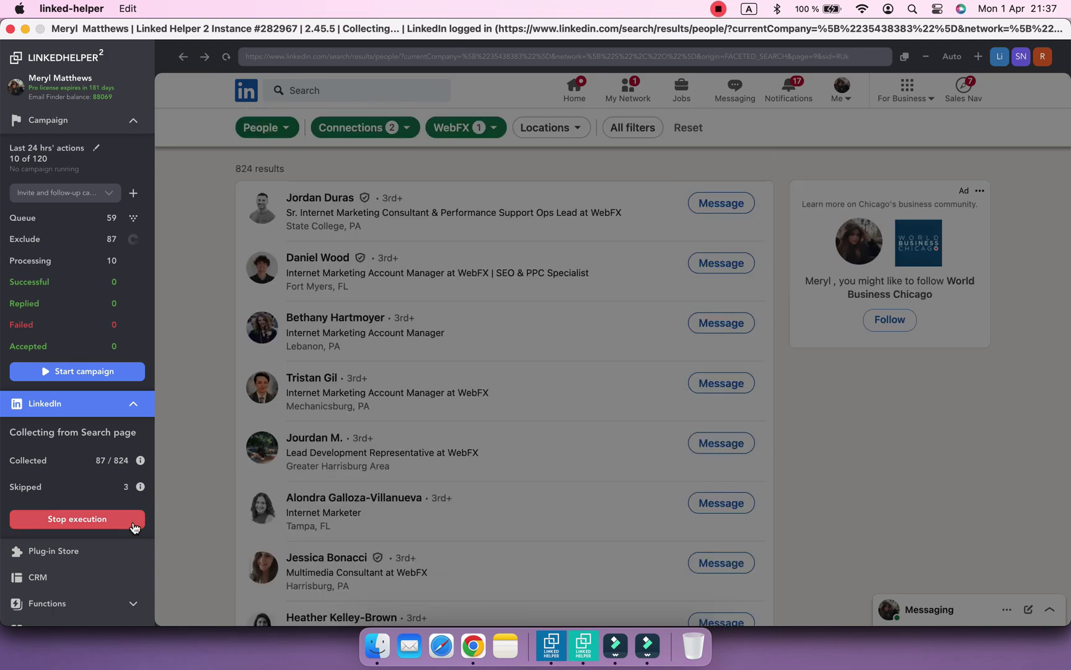
{"action": "left_click", "coordinate": [135, 527]}
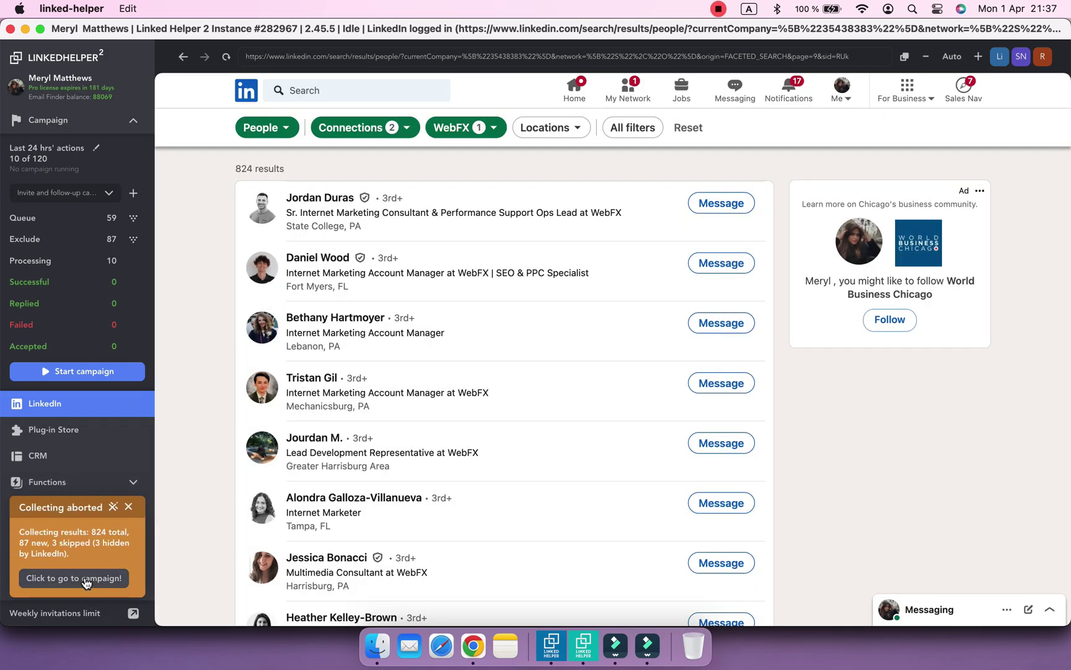
Select all 87 profiles in the Exclude list and save a new #GlobalExclude tag on them.
{"action": "left_click", "coordinate": [86, 580]}
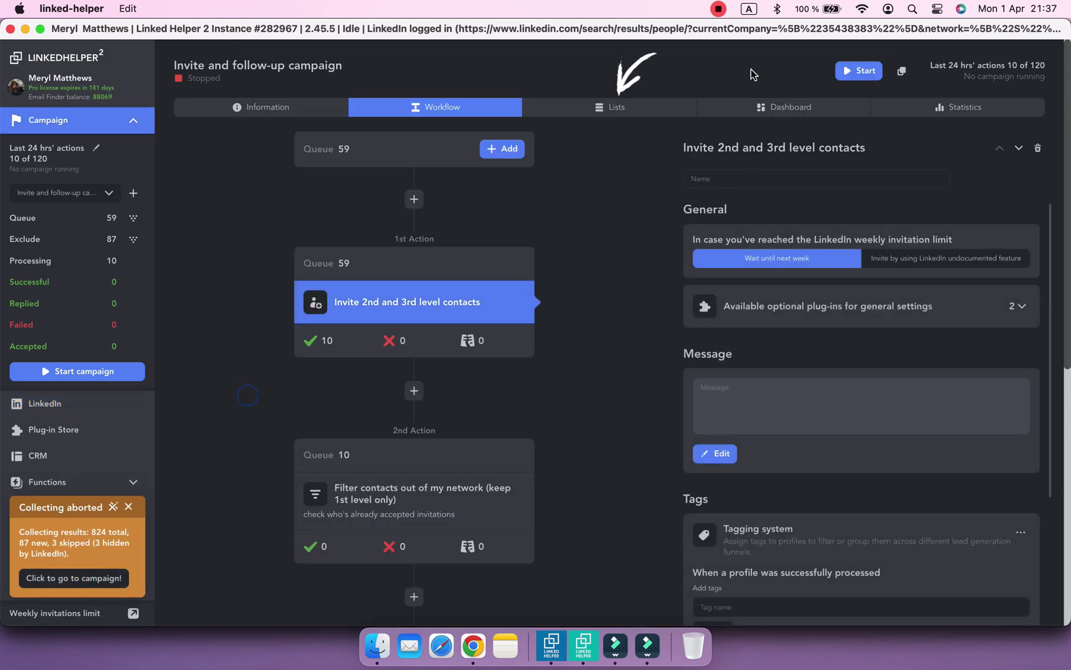
{"action": "left_click", "coordinate": [659, 110]}
{"action": "left_click", "coordinate": [335, 127]}
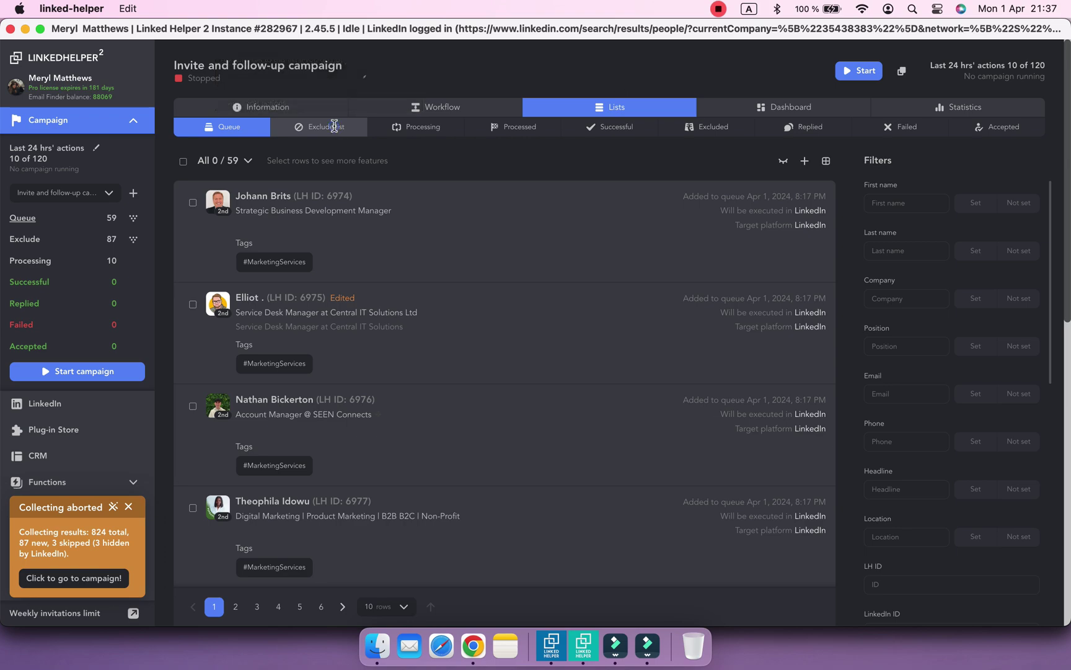
{"action": "left_click", "coordinate": [184, 164]}
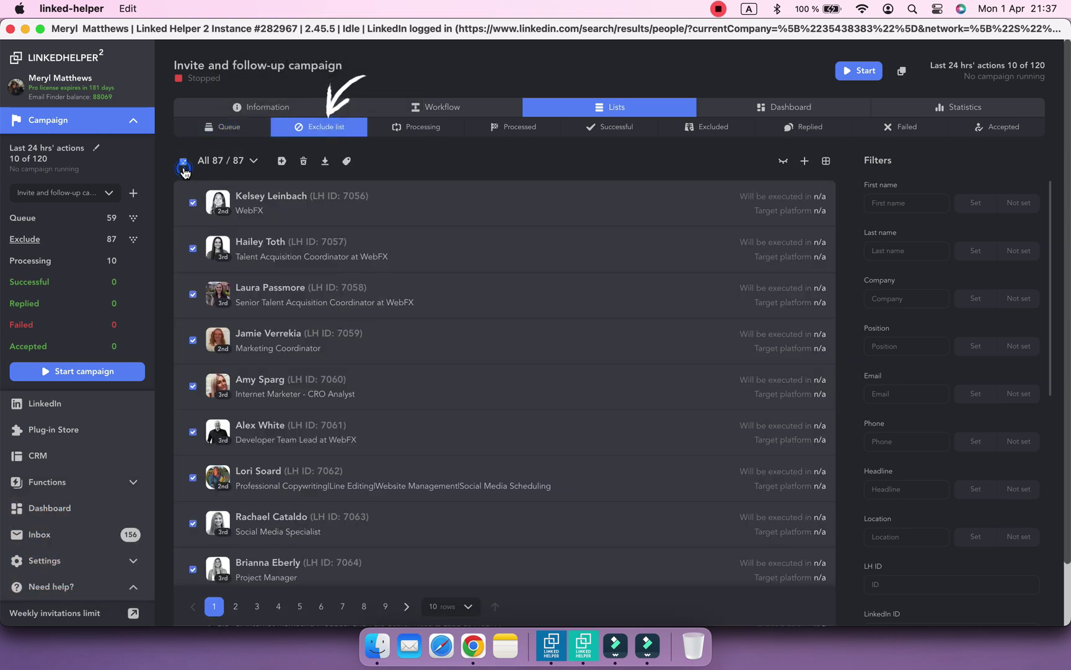
{"action": "left_click", "coordinate": [346, 161]}
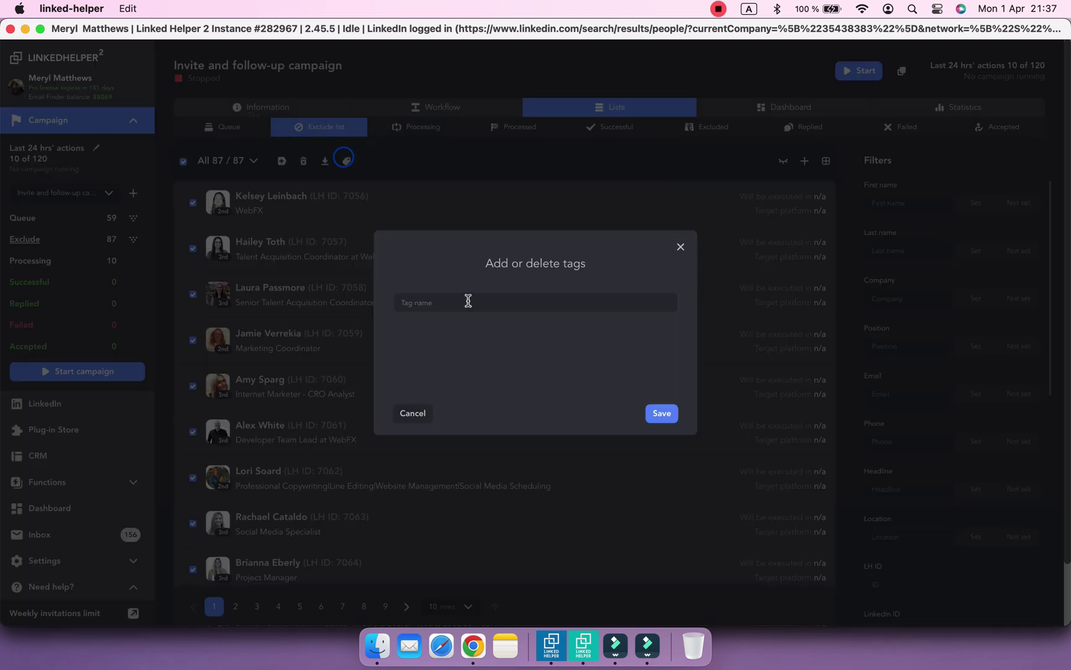
{"action": "left_click", "coordinate": [468, 302]}
{"action": "type", "text": "GlobalExclude"}
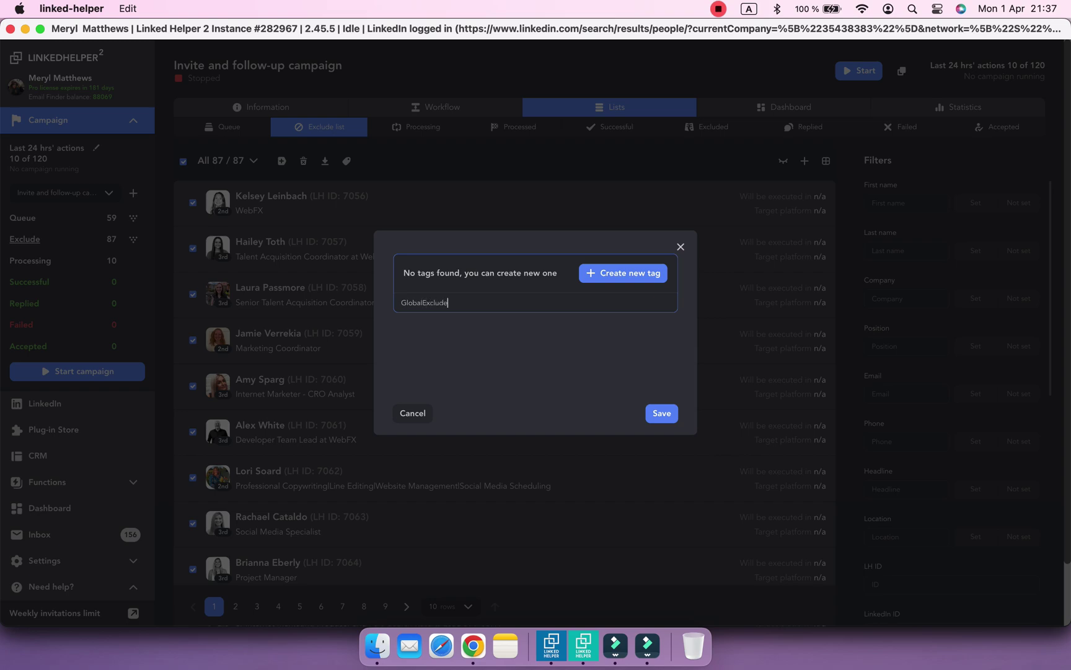
{"action": "left_click", "coordinate": [614, 273]}
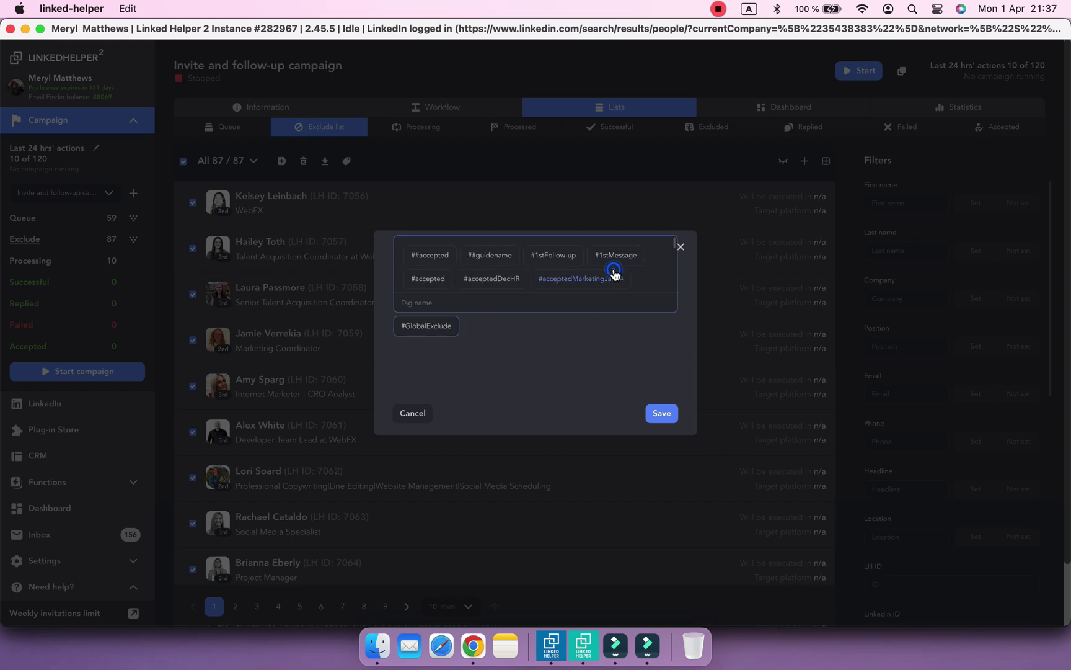
{"action": "left_click", "coordinate": [657, 420]}
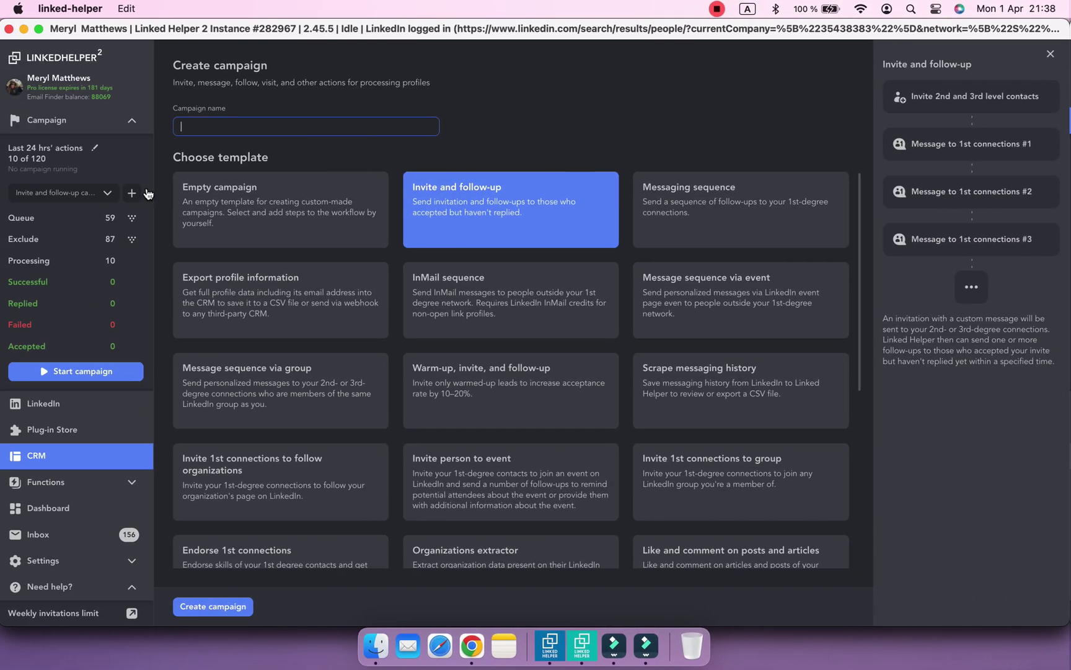
Create a new empty campaign and start adding profiles to its Exclude list.
{"action": "left_click", "coordinate": [186, 192]}
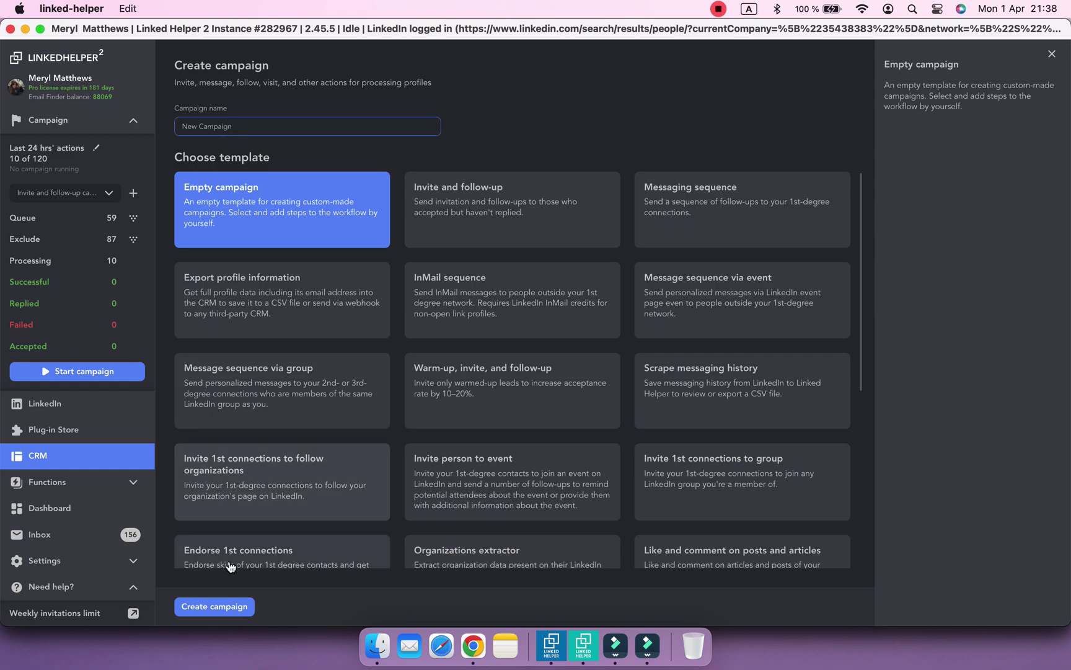
{"action": "left_click", "coordinate": [217, 607]}
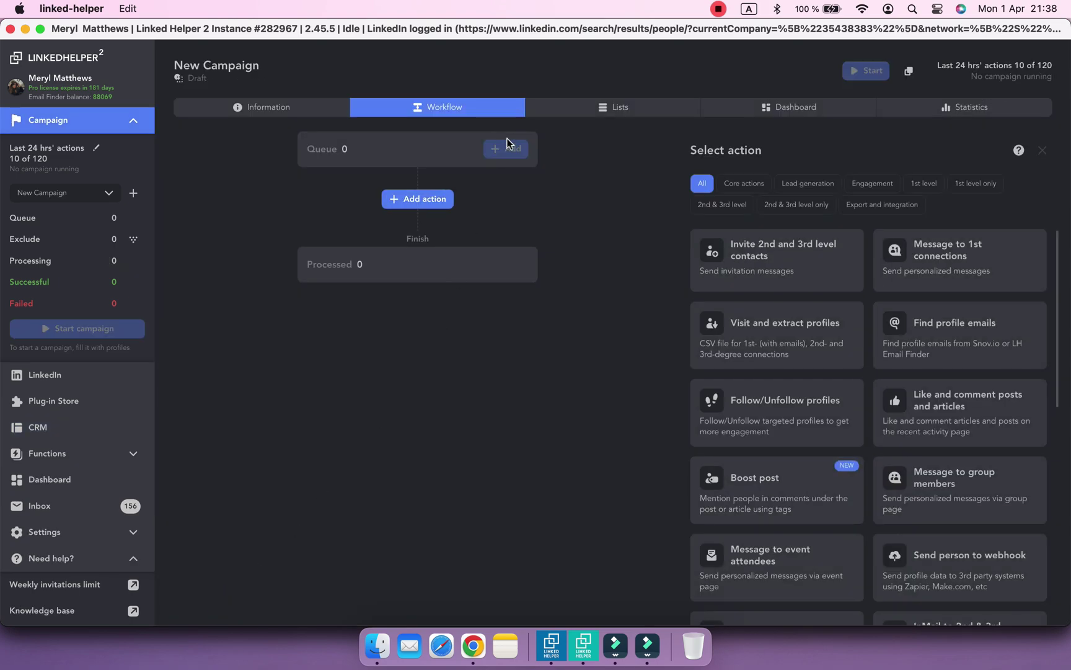
{"action": "left_click", "coordinate": [593, 113]}
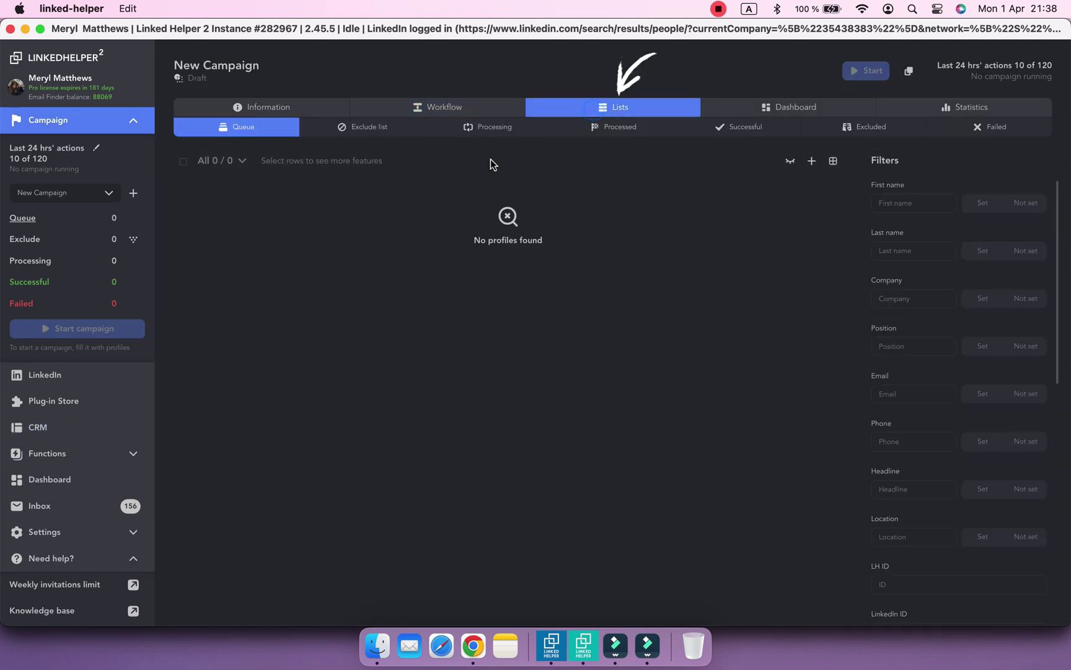
{"action": "left_click", "coordinate": [375, 128]}
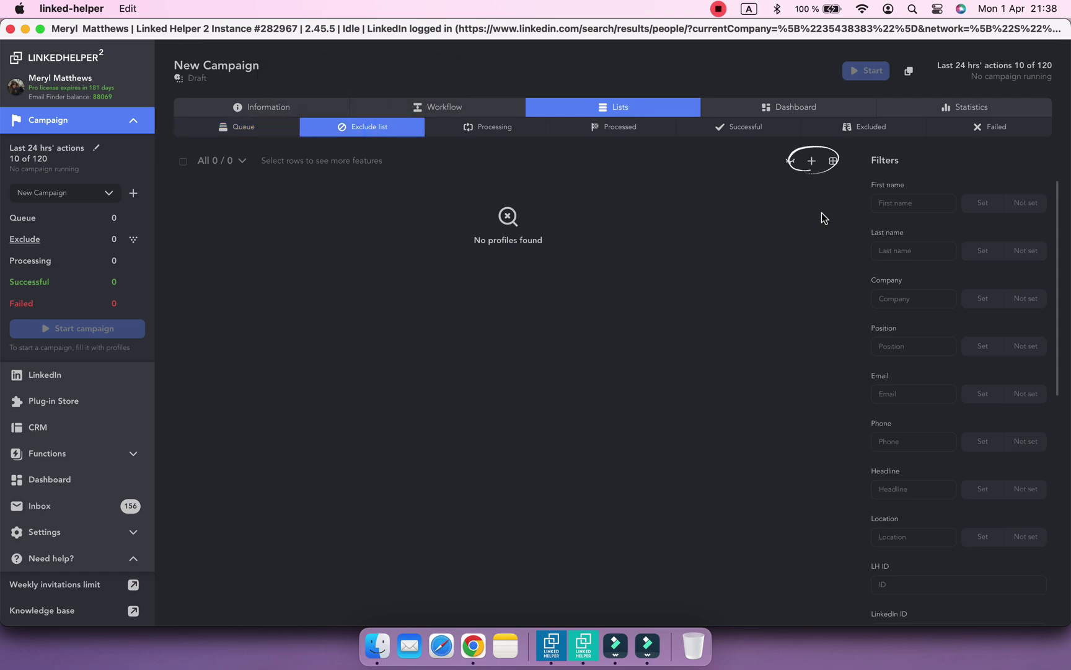
{"action": "left_click", "coordinate": [816, 172]}
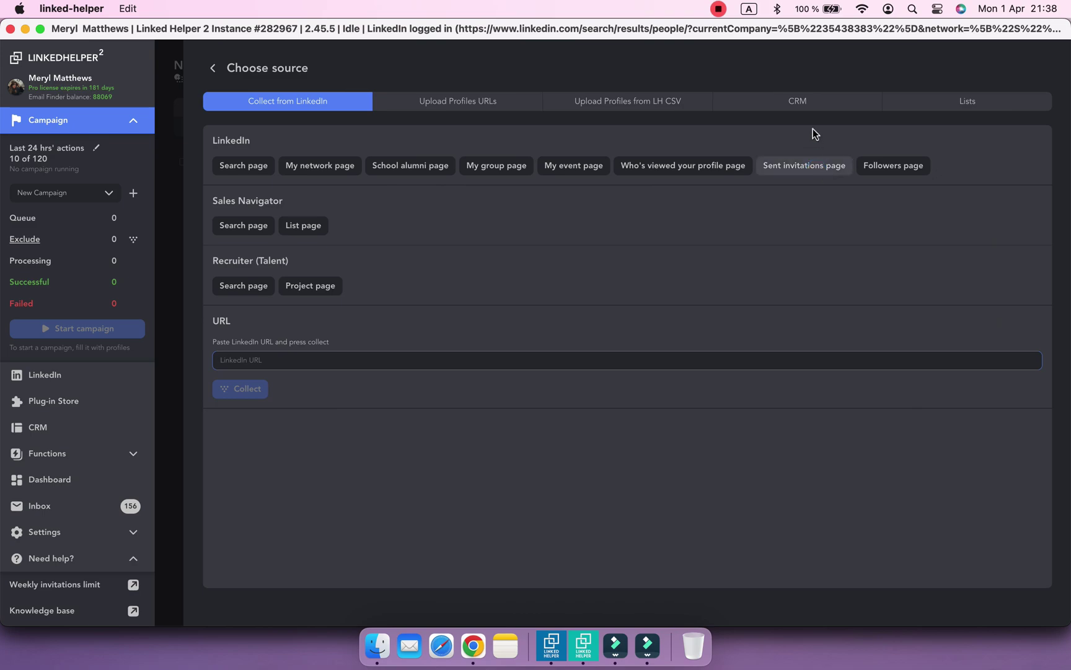
Add all 87 CRM profiles tagged #GlobalExclude to the exclude list.
{"action": "left_click", "coordinate": [806, 103]}
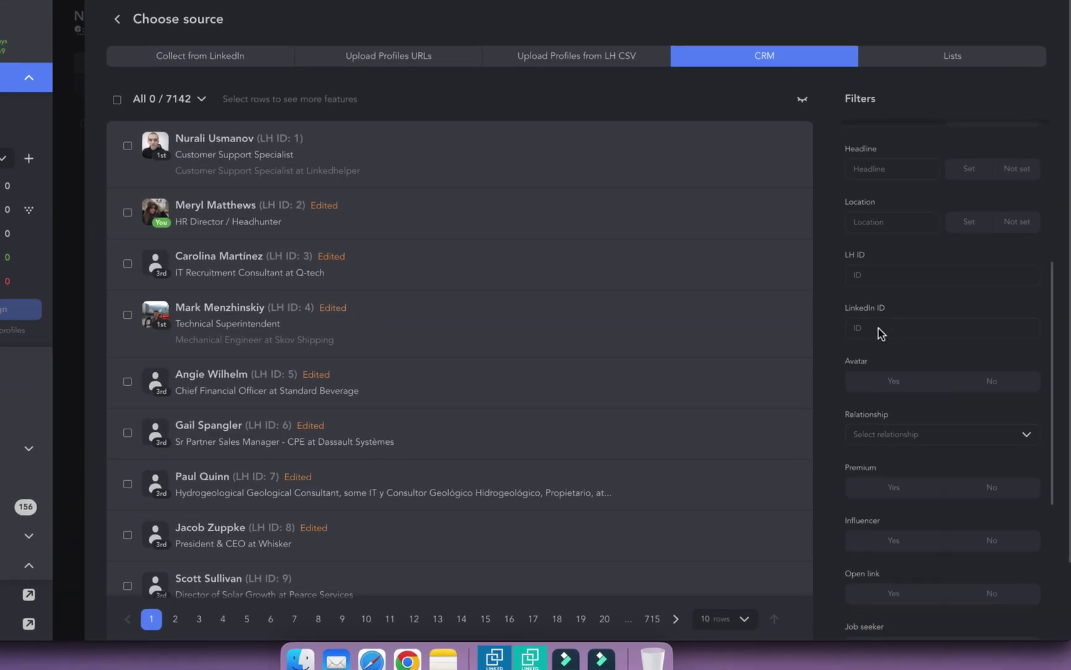
{"action": "scroll", "coordinate": [881, 333], "scroll_direction": "down", "scroll_amount": 5}
{"action": "left_click", "coordinate": [883, 420]}
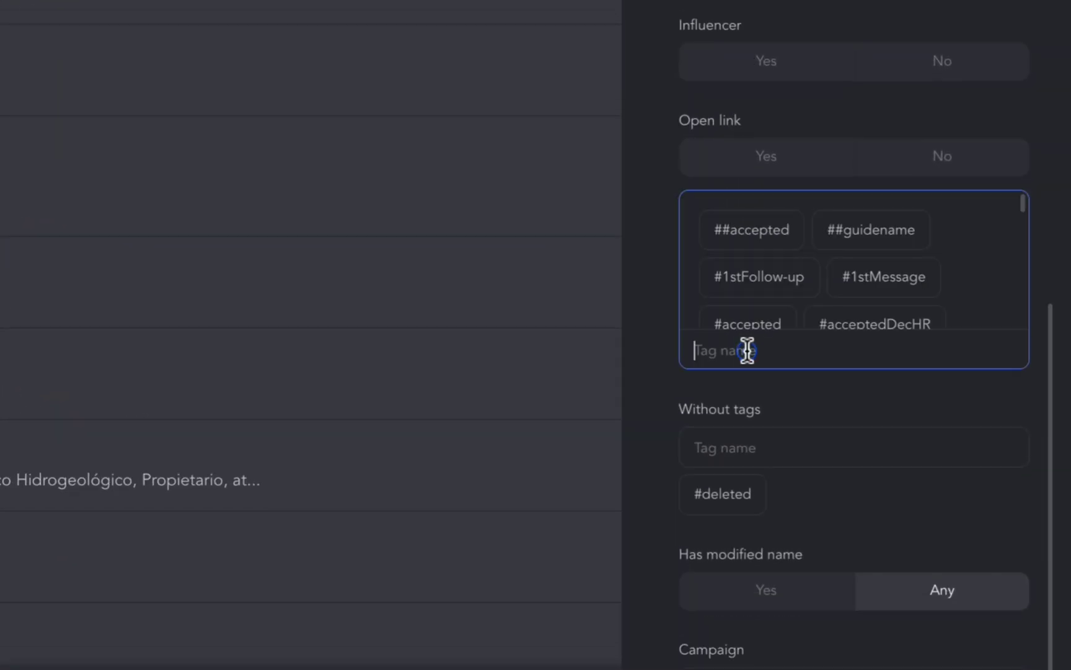
{"action": "type", "text": "global"}
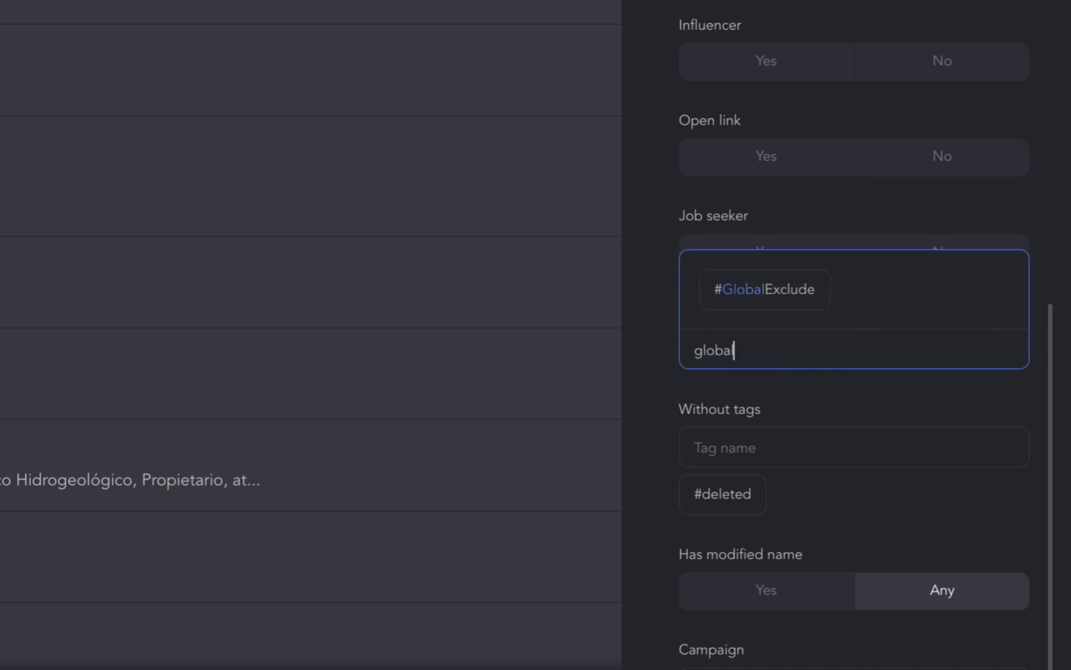
{"action": "left_click", "coordinate": [758, 304]}
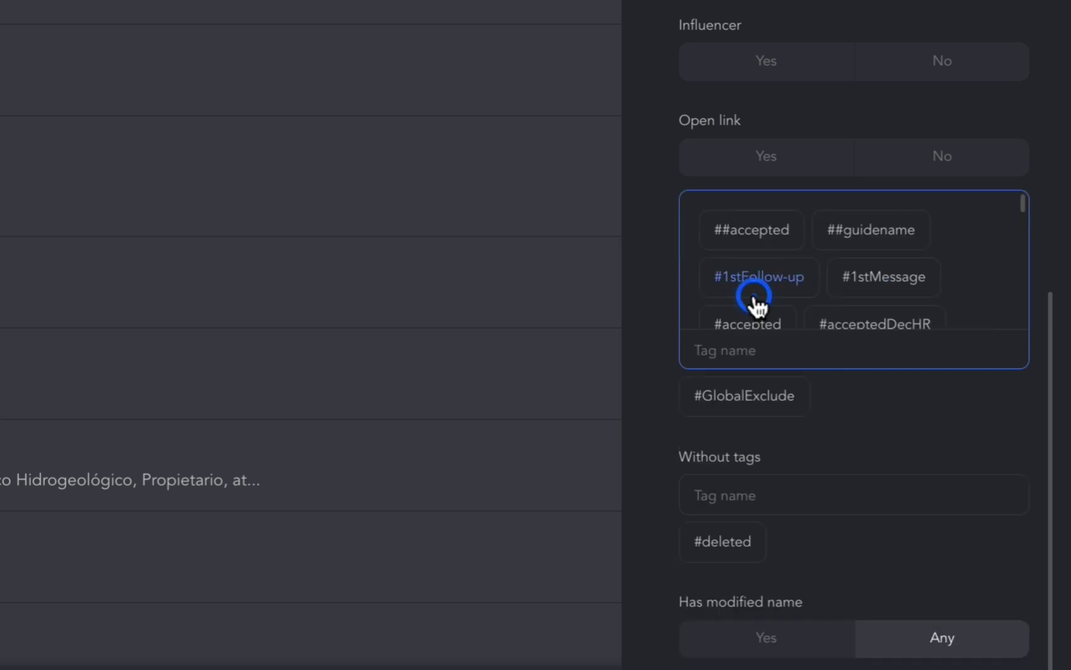
{"action": "left_click", "coordinate": [656, 444]}
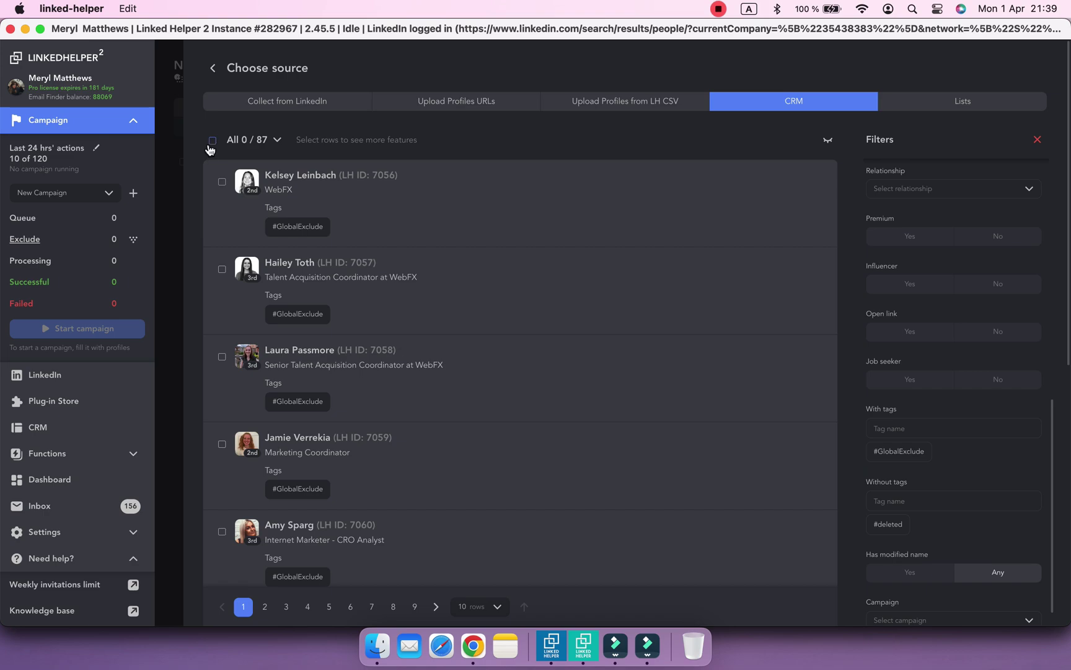
{"action": "left_click", "coordinate": [212, 140]}
{"action": "left_click", "coordinate": [357, 141]}
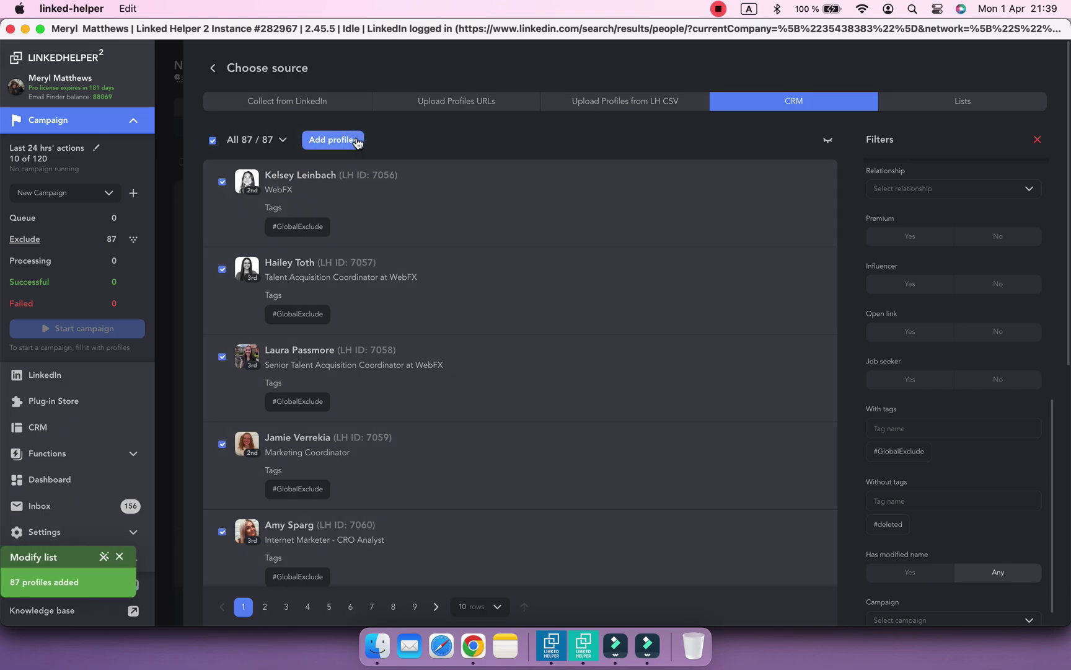
{"action": "left_click", "coordinate": [227, 62]}
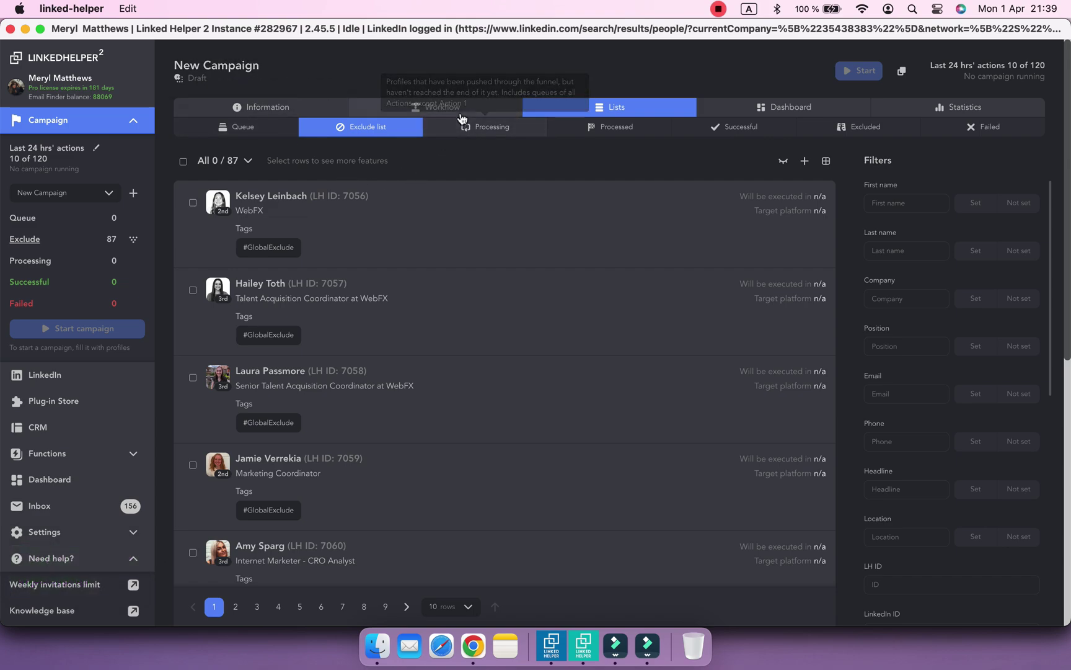
{"action": "left_click", "coordinate": [459, 112]}
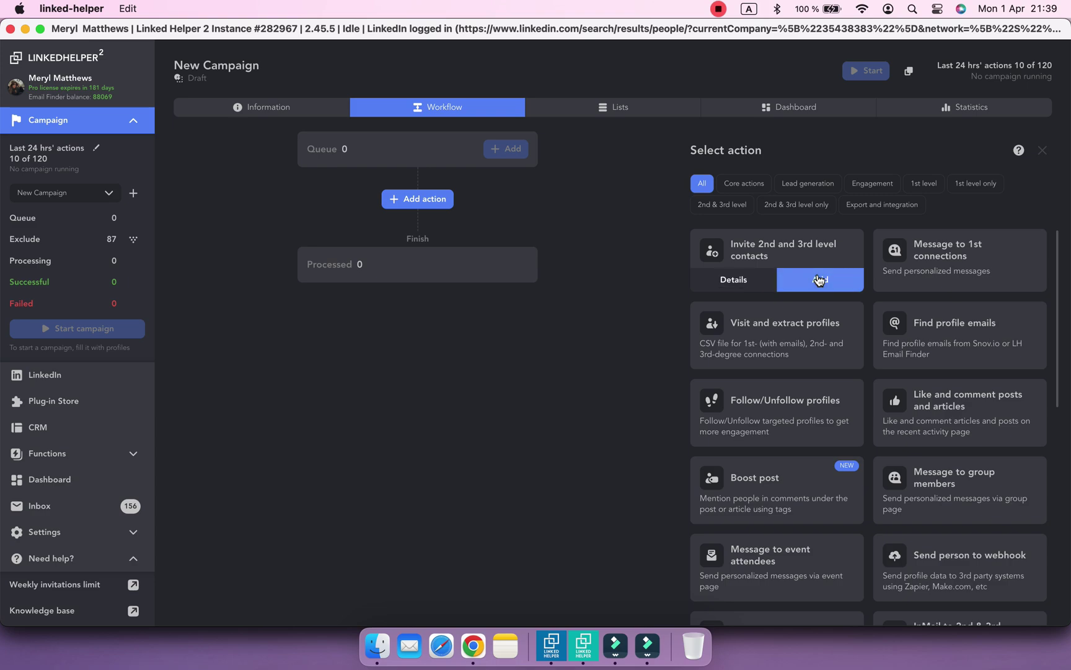
Add the Invite 2nd and 3rd level contacts action to the workflow.
{"action": "left_click", "coordinate": [817, 277]}
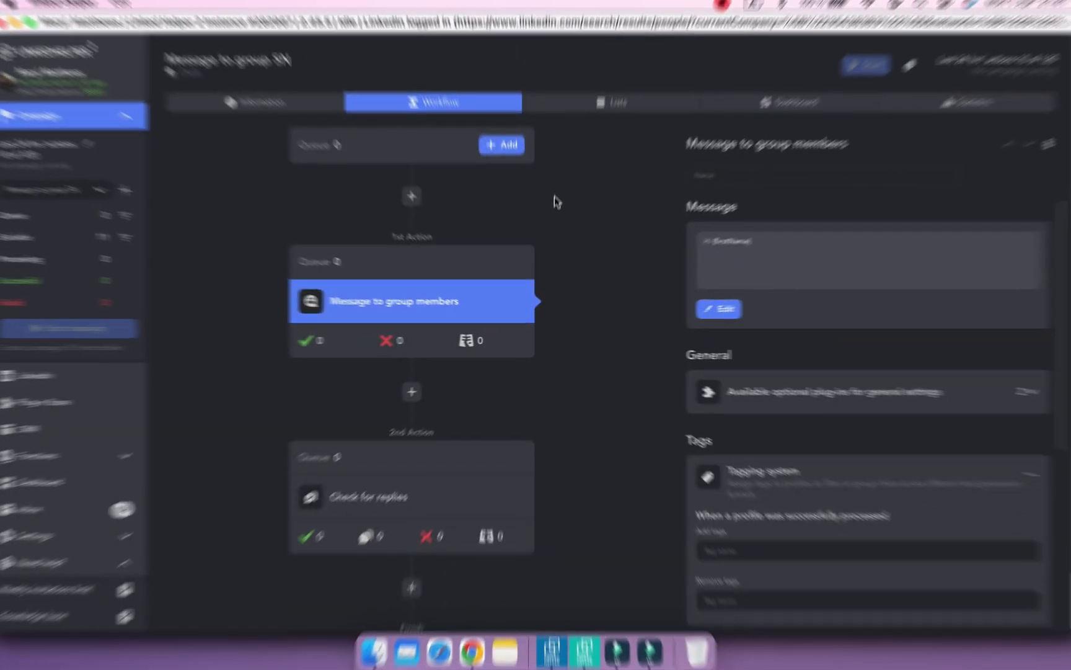
Start adding queue profiles from a Sales Navigator Search page and show all filters.
{"action": "left_click", "coordinate": [514, 155]}
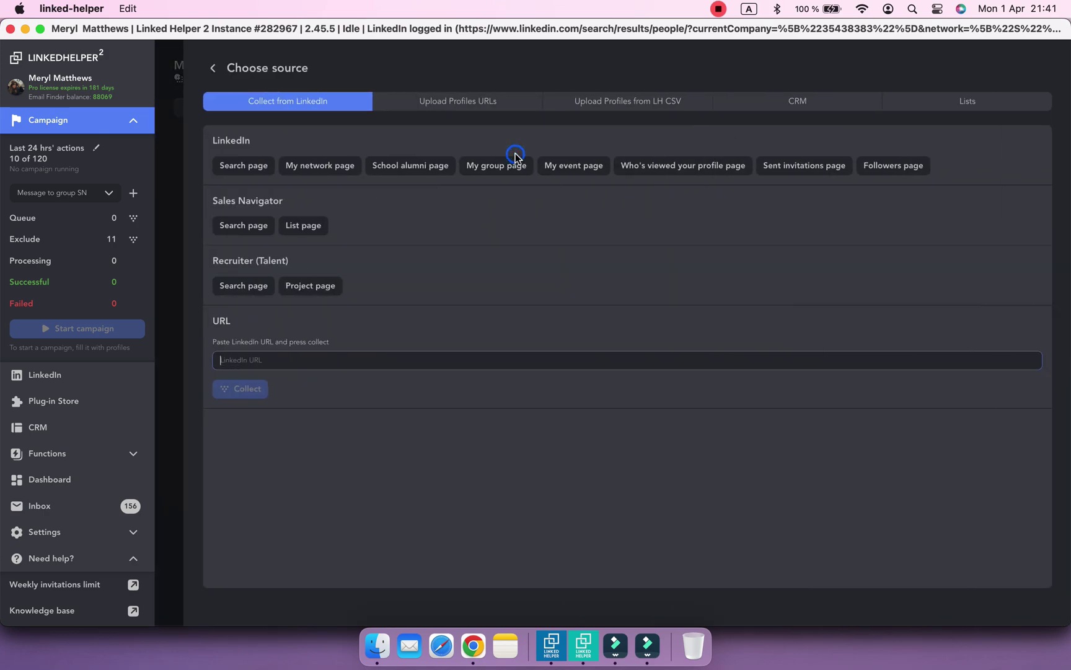
{"action": "left_click", "coordinate": [232, 232]}
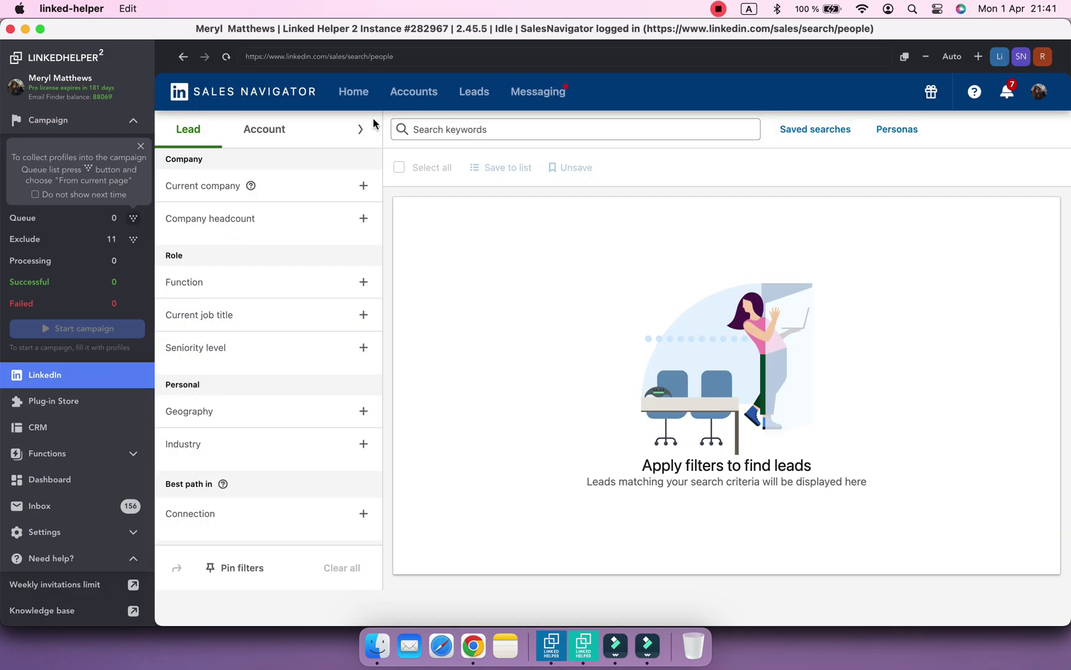
{"action": "left_click", "coordinate": [360, 129]}
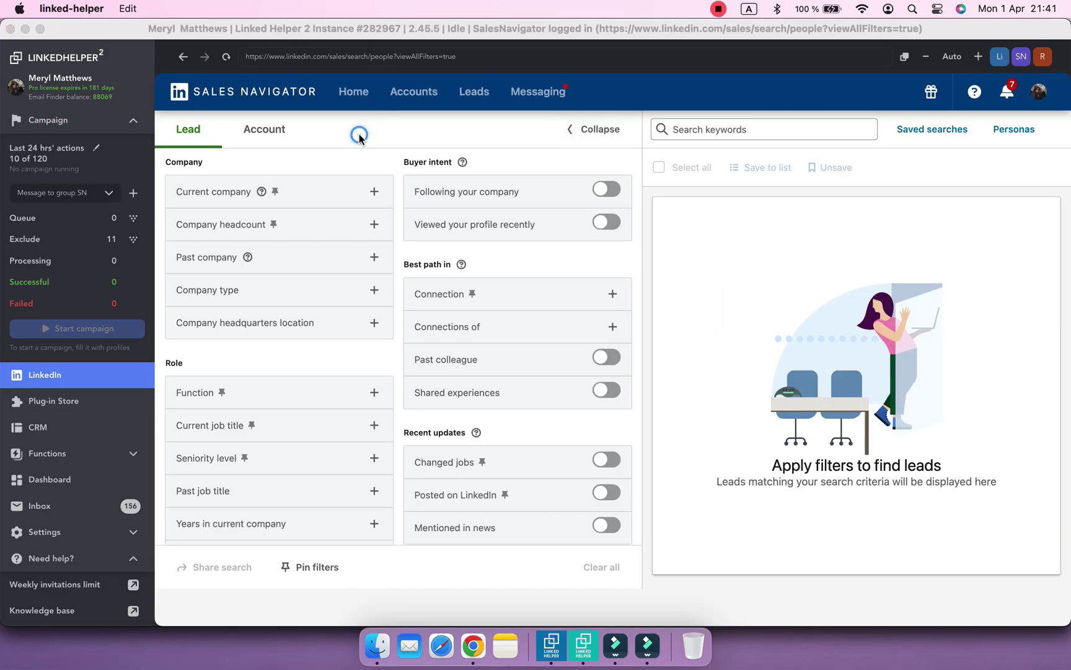
{"action": "scroll", "coordinate": [476, 488], "scroll_direction": "down", "scroll_amount": 5}
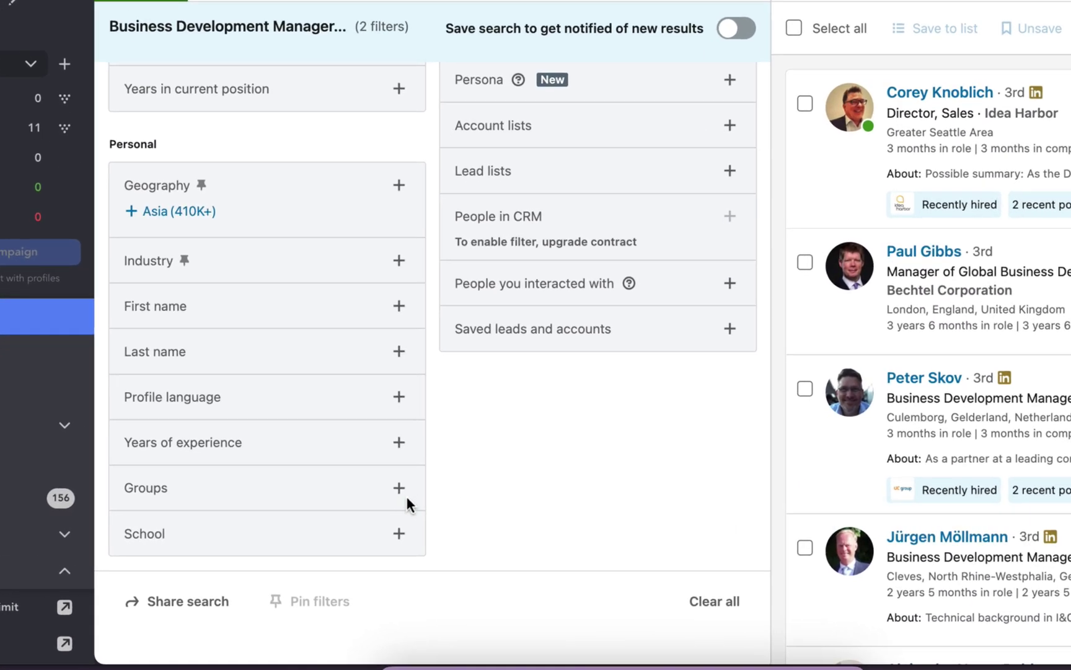
Filter leads by the Grammar Geeks group and collect all 57 from the current page.
{"action": "left_click", "coordinate": [374, 499]}
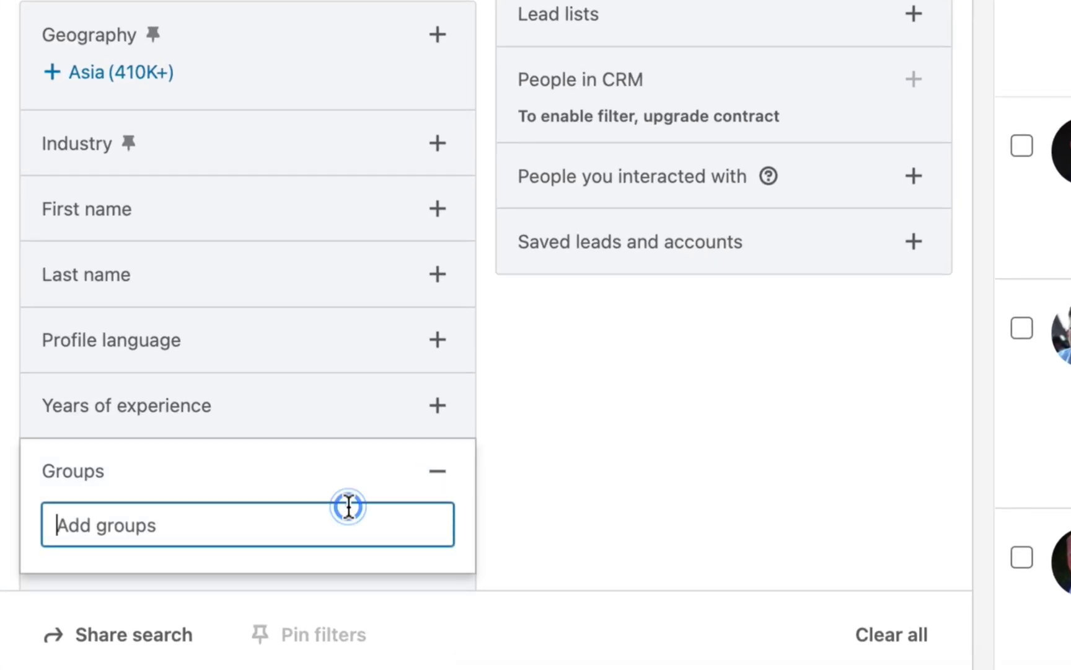
{"action": "type", "text": "grammar"}
{"action": "scroll", "coordinate": [248, 571], "scroll_direction": "down", "scroll_amount": 2}
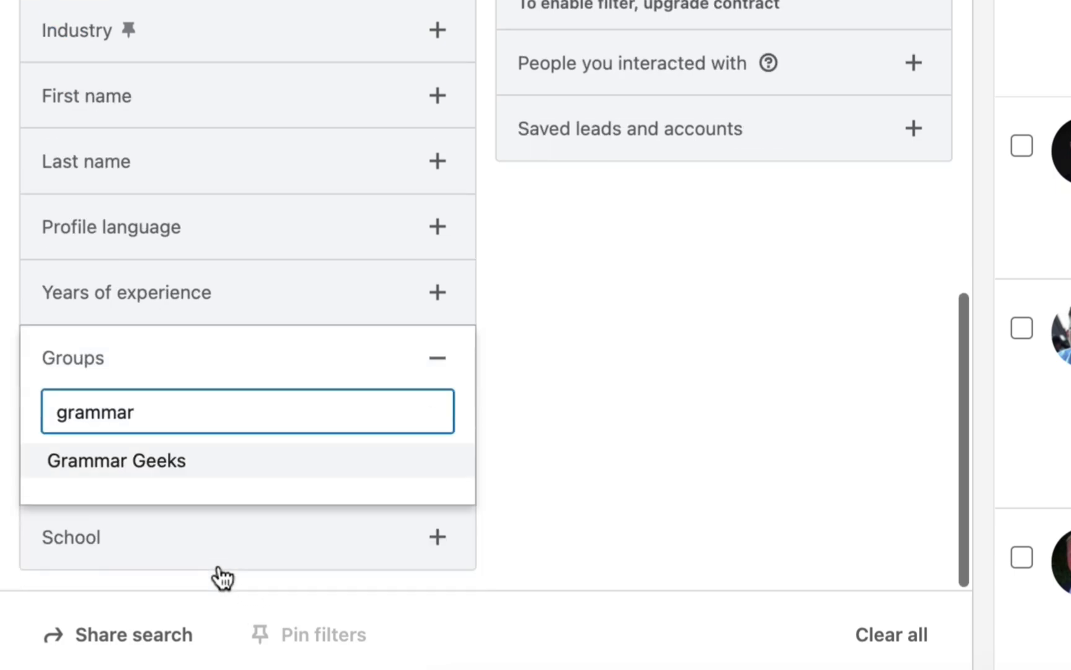
{"action": "left_click", "coordinate": [224, 459]}
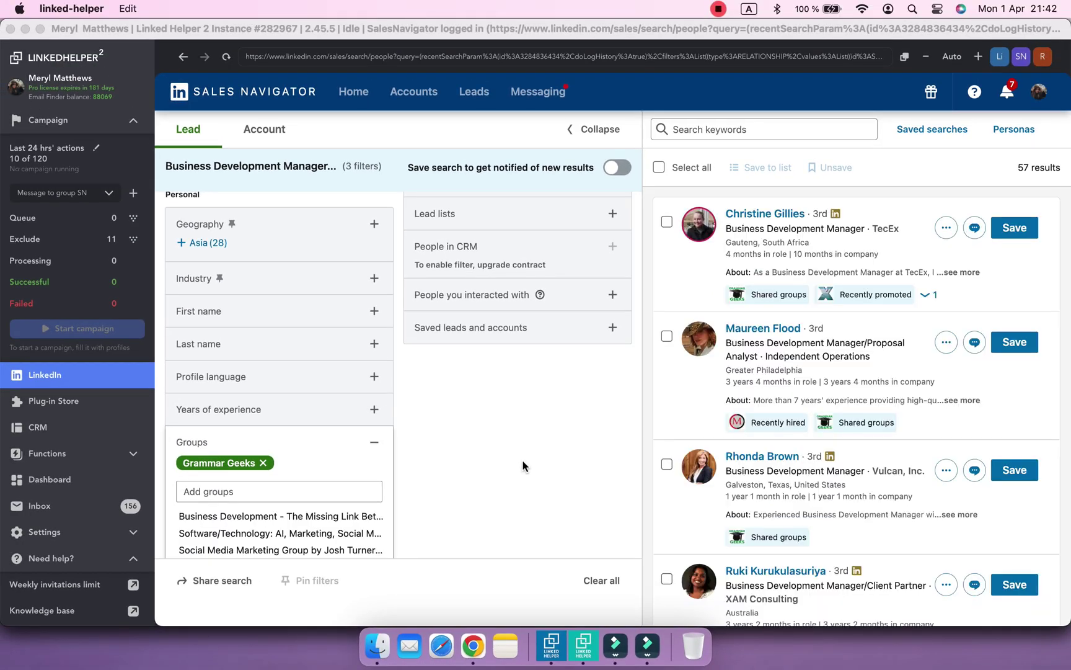
{"action": "left_click", "coordinate": [522, 464]}
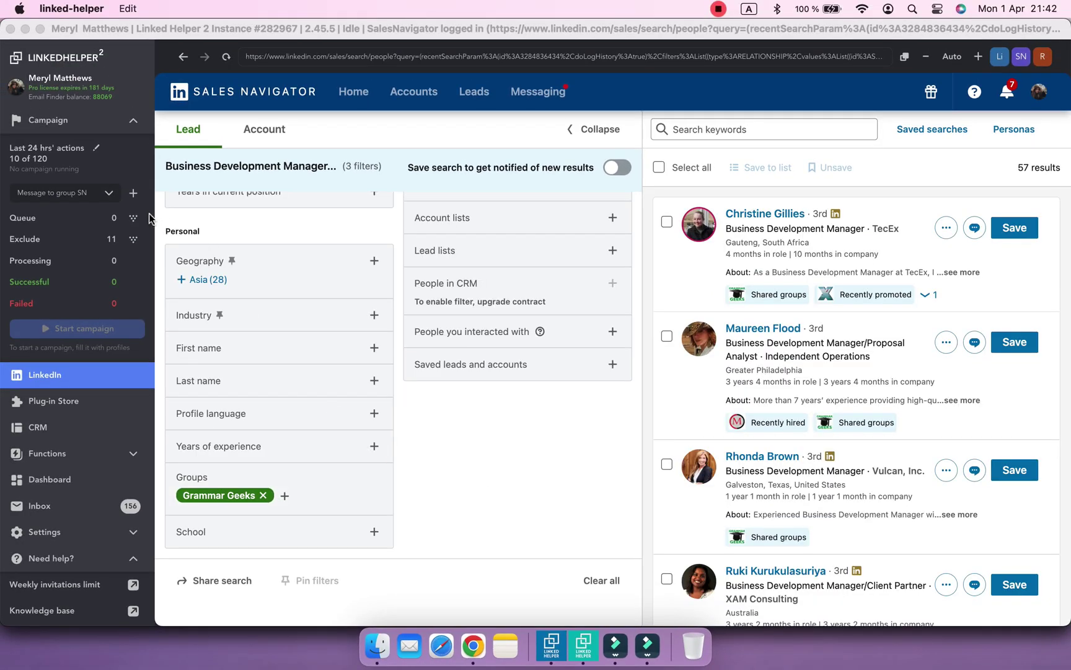
{"action": "left_click", "coordinate": [134, 220]}
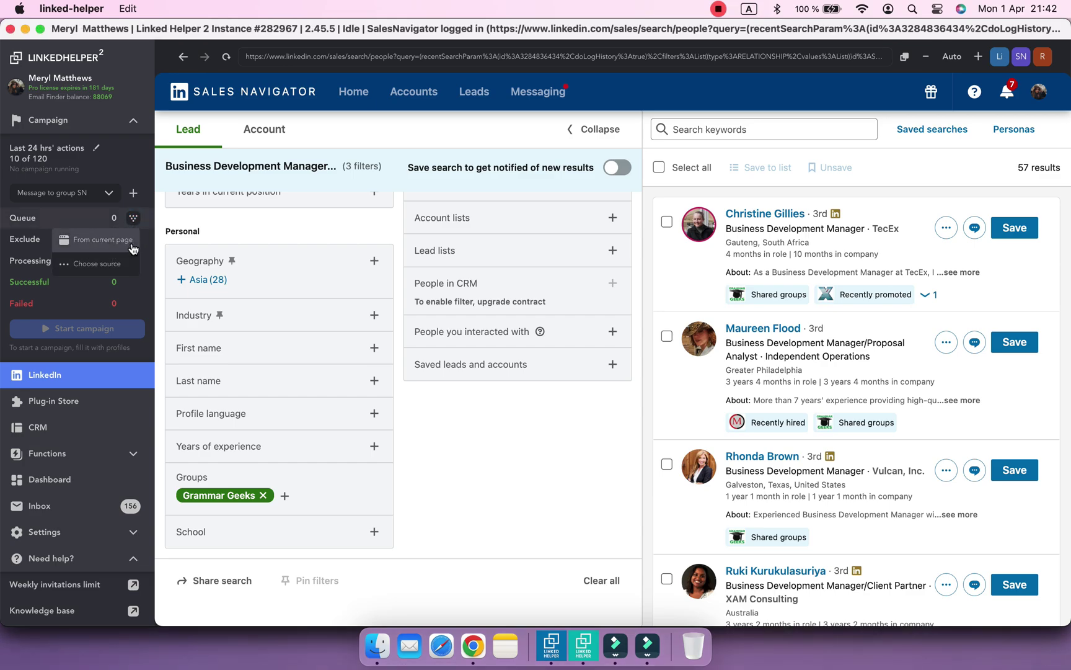
{"action": "left_click", "coordinate": [131, 244]}
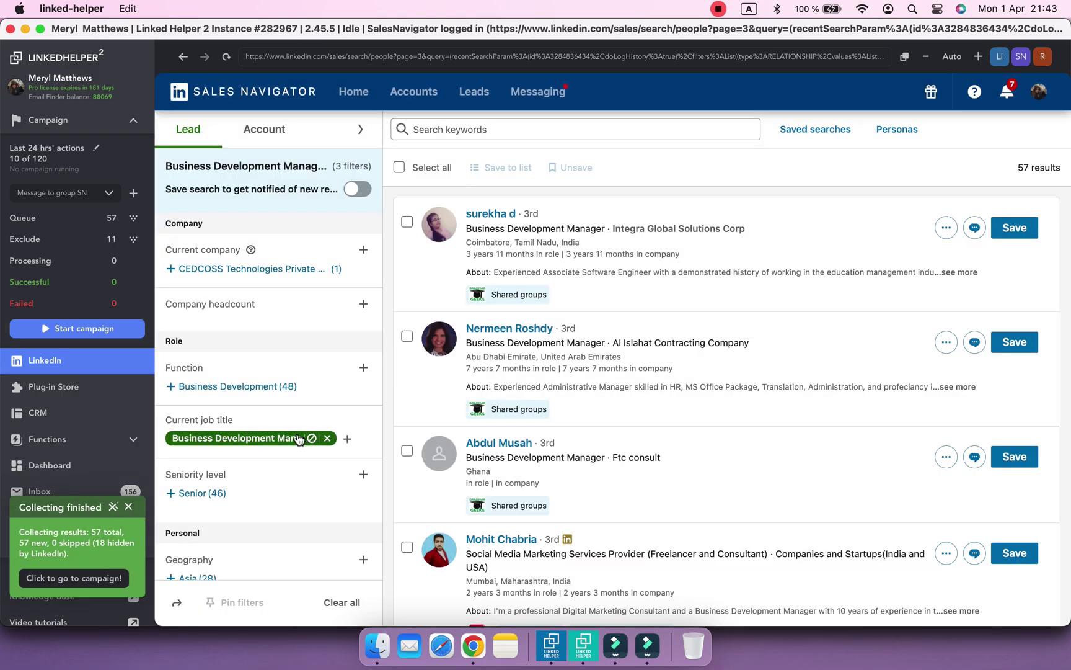
Select all 57 profiles in the first action's queue of the campaign.
{"action": "left_click", "coordinate": [42, 581]}
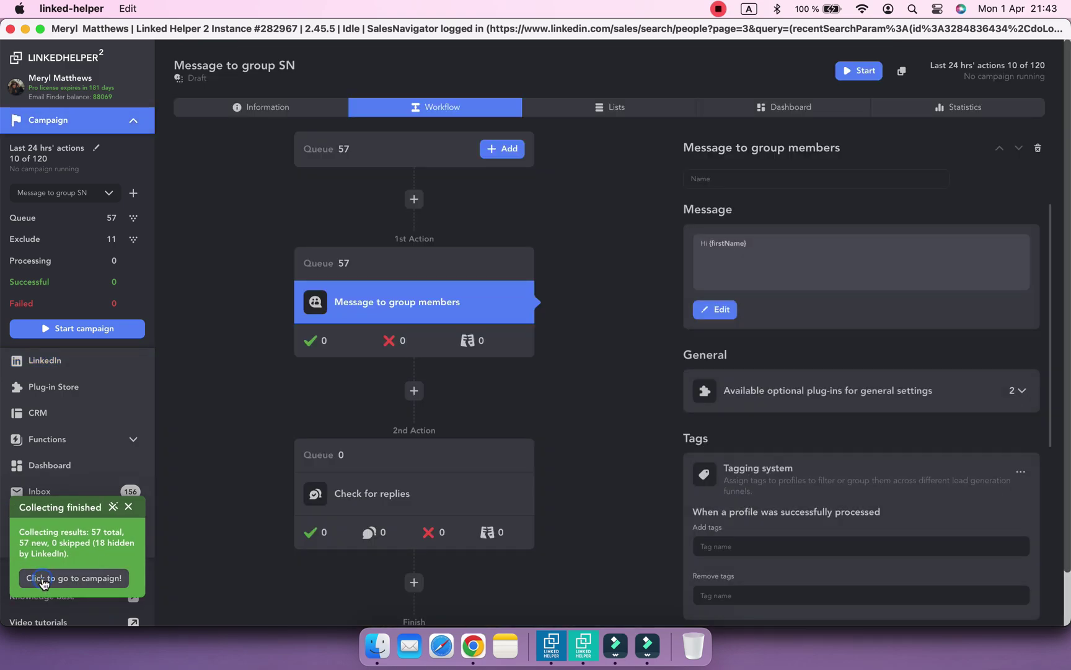
{"action": "left_click", "coordinate": [301, 270]}
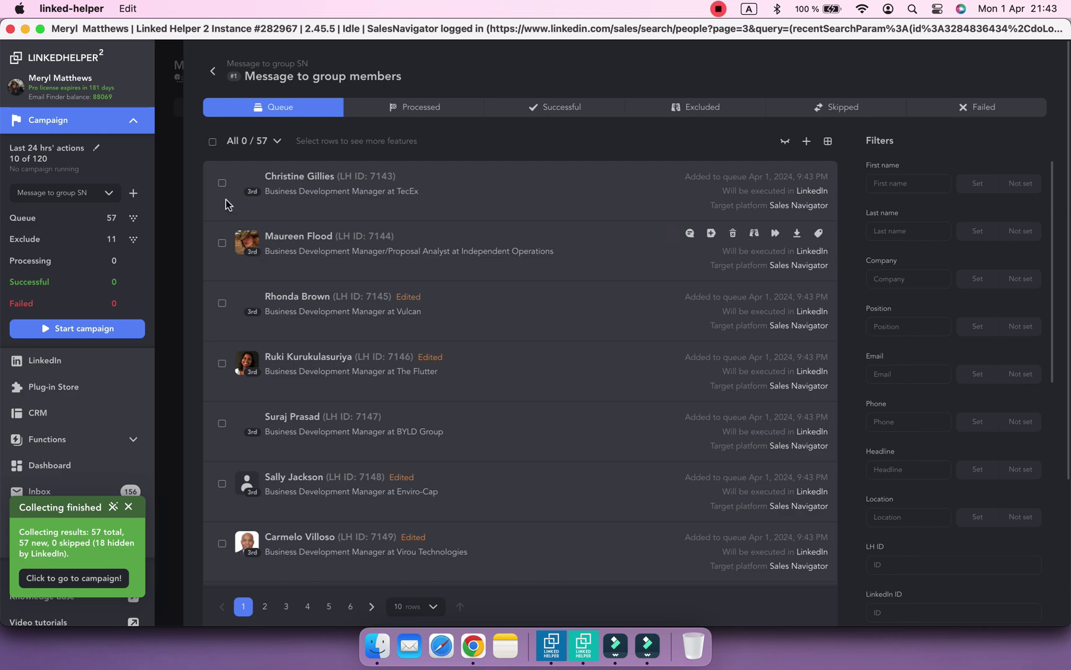
{"action": "left_click", "coordinate": [213, 141]}
Create a Group_GrammarGeeks tag, save it on the selected profiles, and return to Sales Navigator search.
{"action": "left_click", "coordinate": [418, 143]}
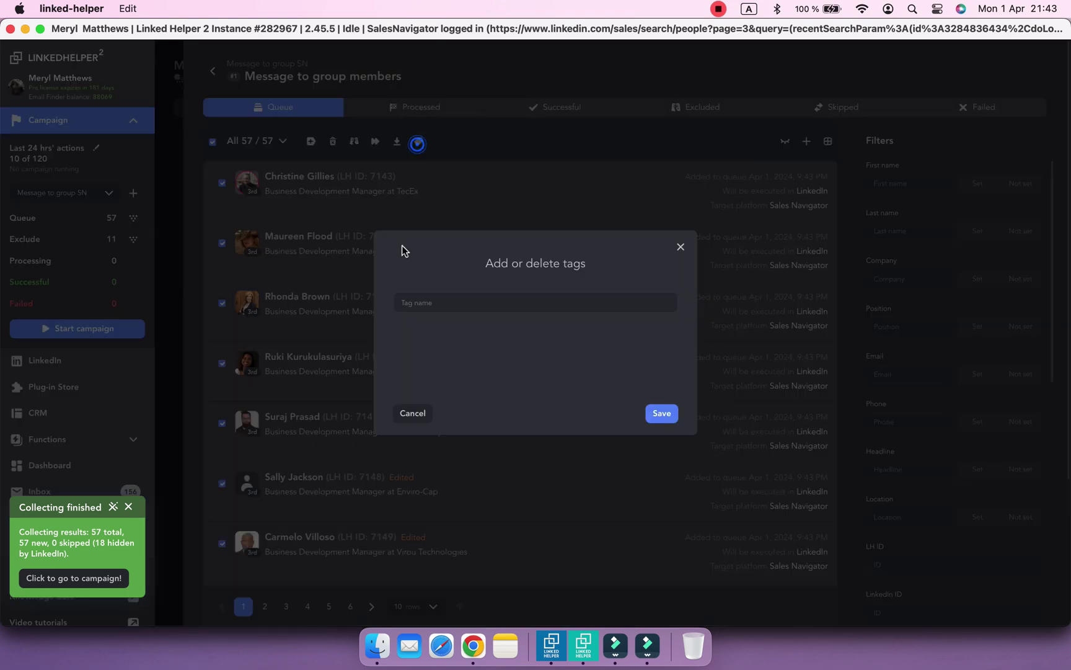
{"action": "left_click", "coordinate": [452, 300]}
{"action": "type", "text": "Group_GrammarGeeks"}
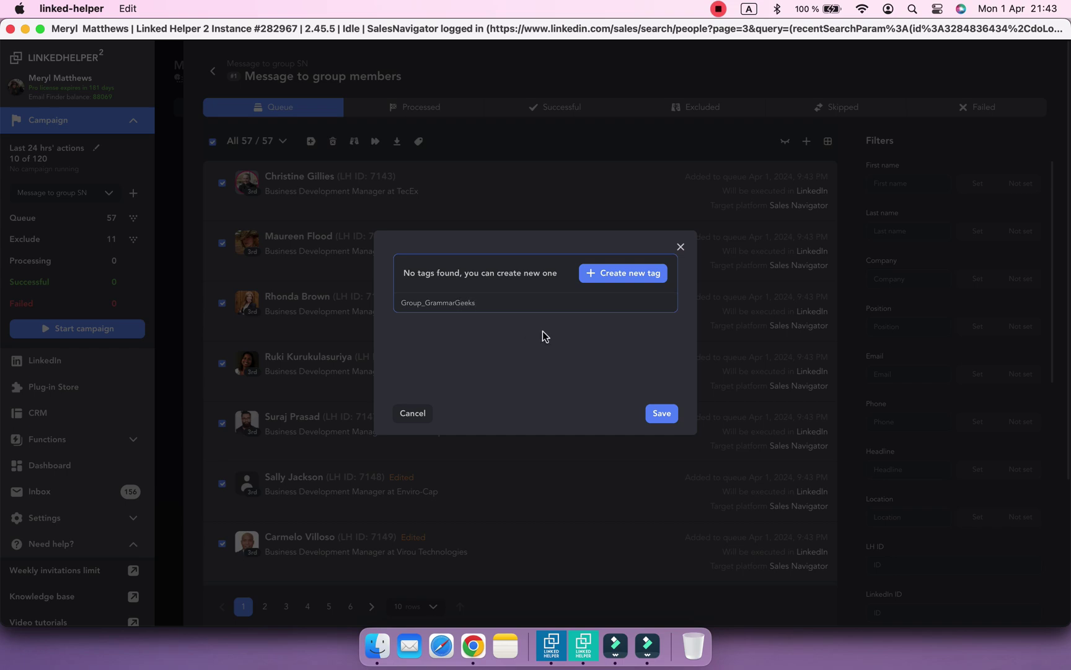
{"action": "left_click", "coordinate": [640, 282]}
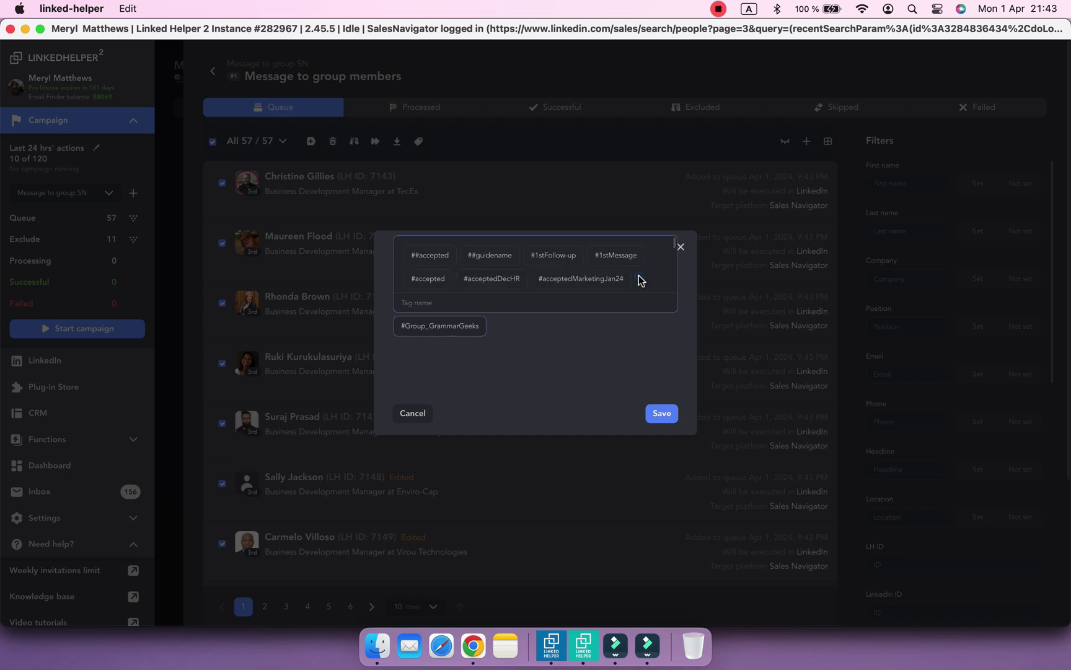
{"action": "left_click", "coordinate": [662, 414]}
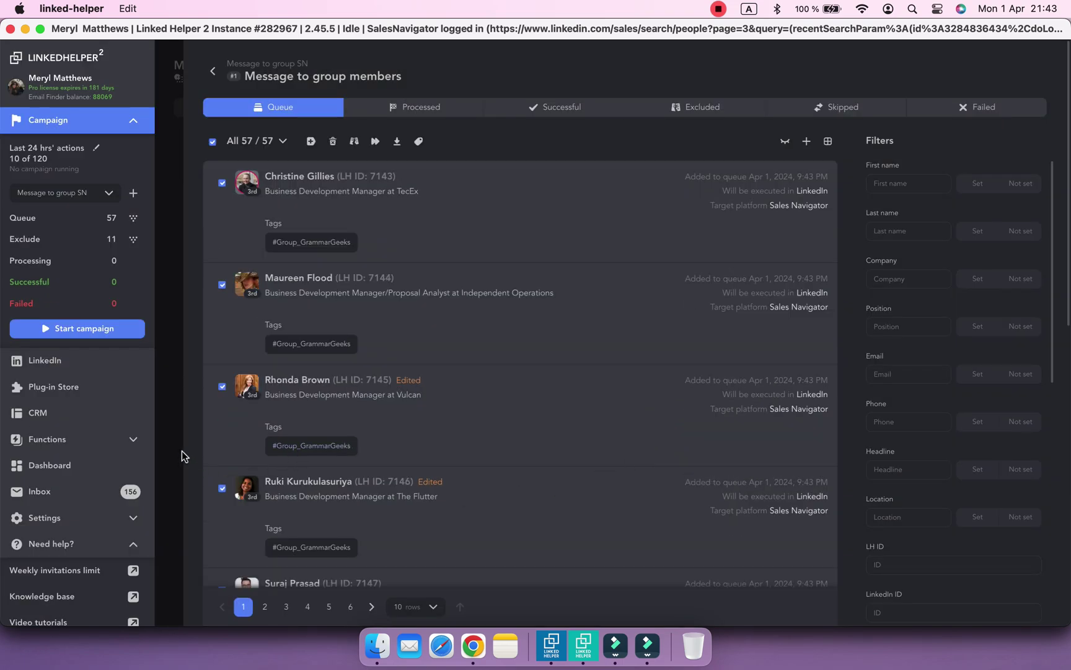
{"action": "left_click", "coordinate": [112, 372]}
Swap the Grammar Geeks group filter for LION 2 LION and collect its 82 leads from the current page.
{"action": "left_click", "coordinate": [359, 130]}
{"action": "scroll", "coordinate": [292, 471], "scroll_direction": "down", "scroll_amount": 3}
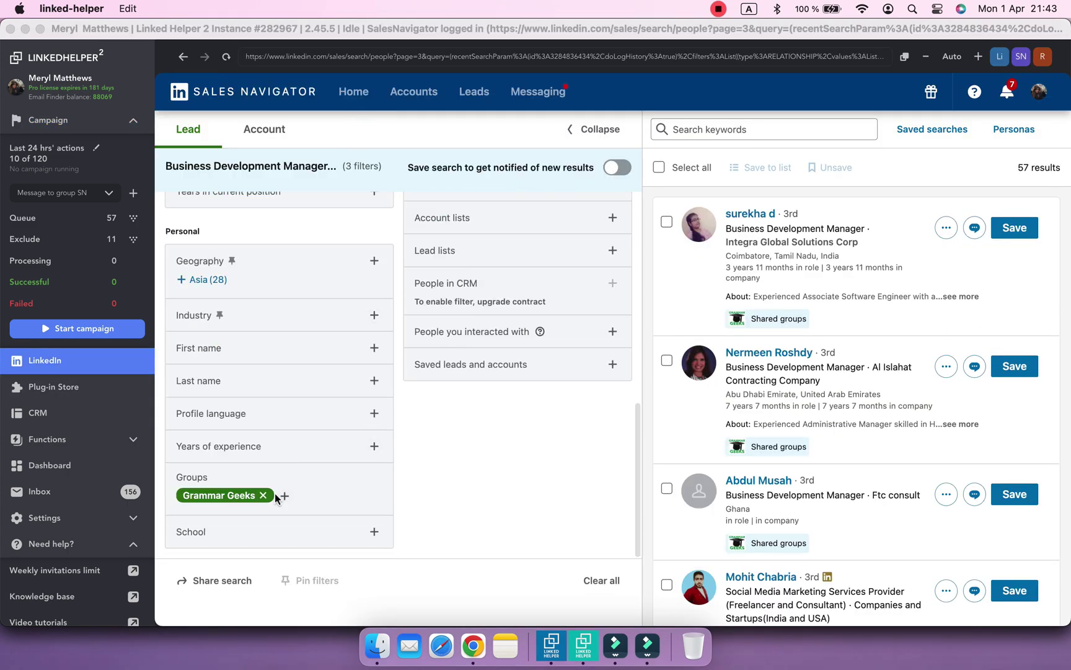
{"action": "left_click", "coordinate": [264, 495]}
{"action": "left_click", "coordinate": [255, 494]}
{"action": "type", "text": "Lio"}
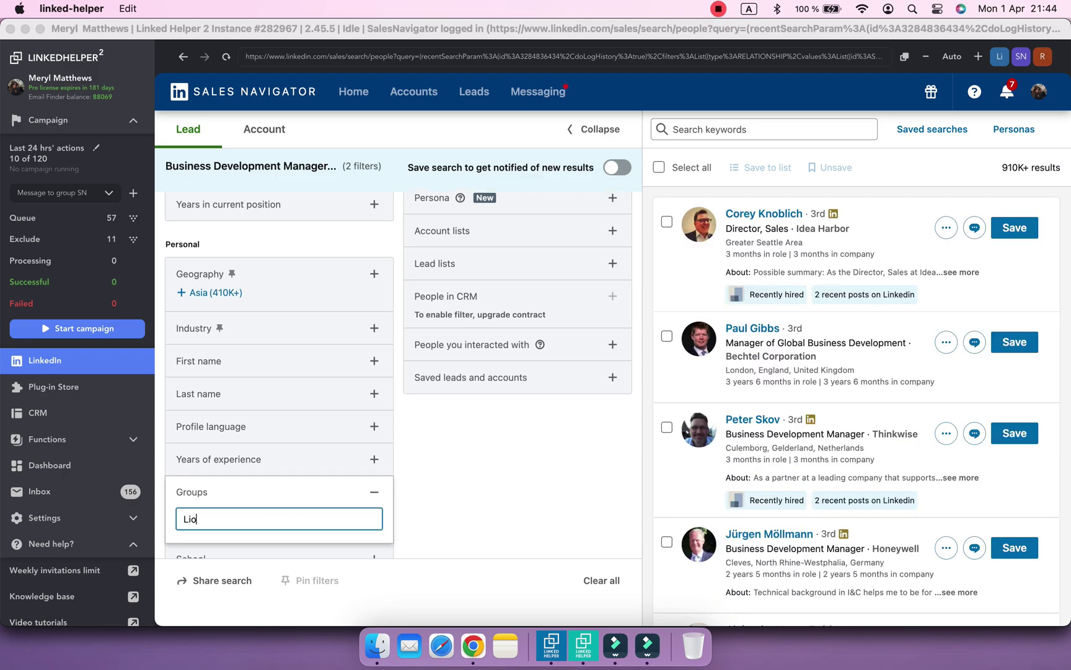
{"action": "left_click", "coordinate": [263, 491]}
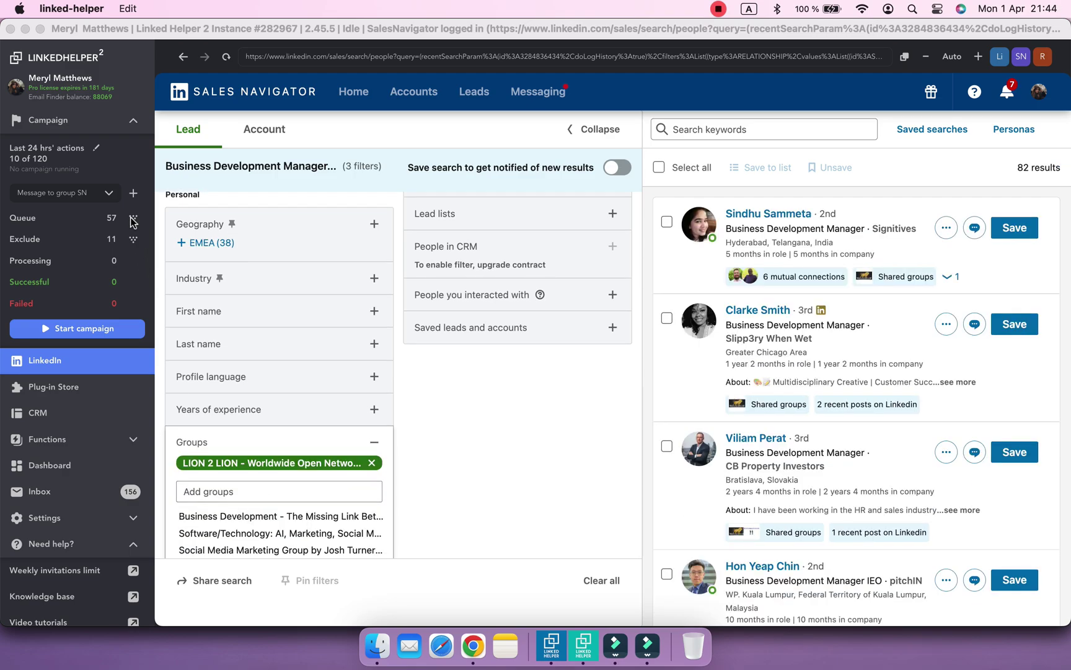
{"action": "left_click", "coordinate": [133, 219]}
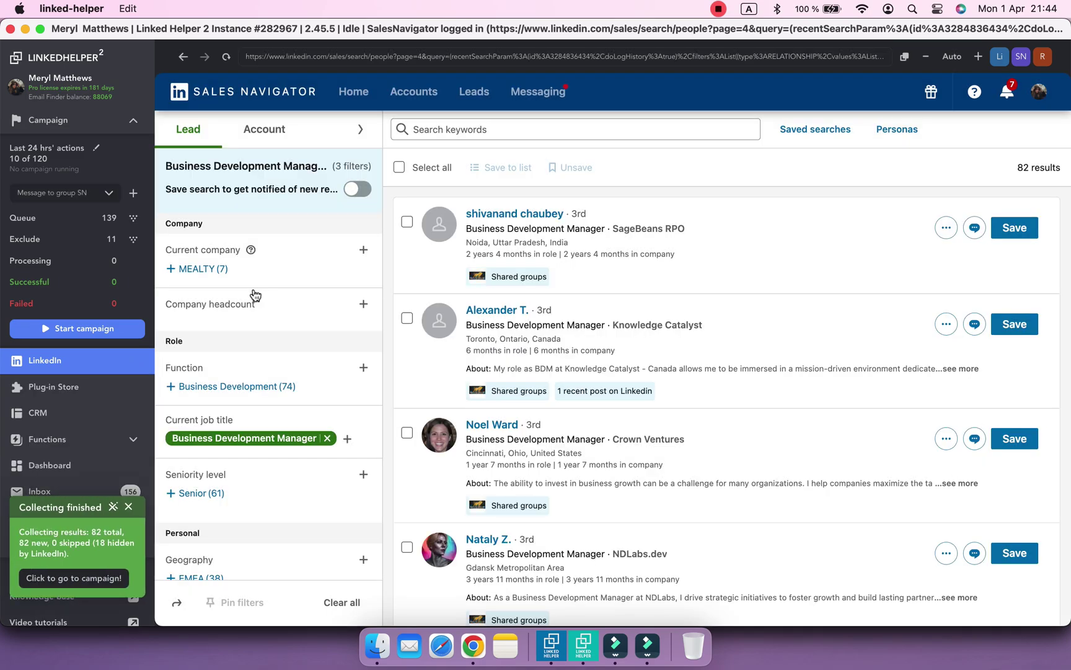
Filter the first action's queue to profiles without the #Group_GrammarGeeks tag.
{"action": "left_click", "coordinate": [99, 579]}
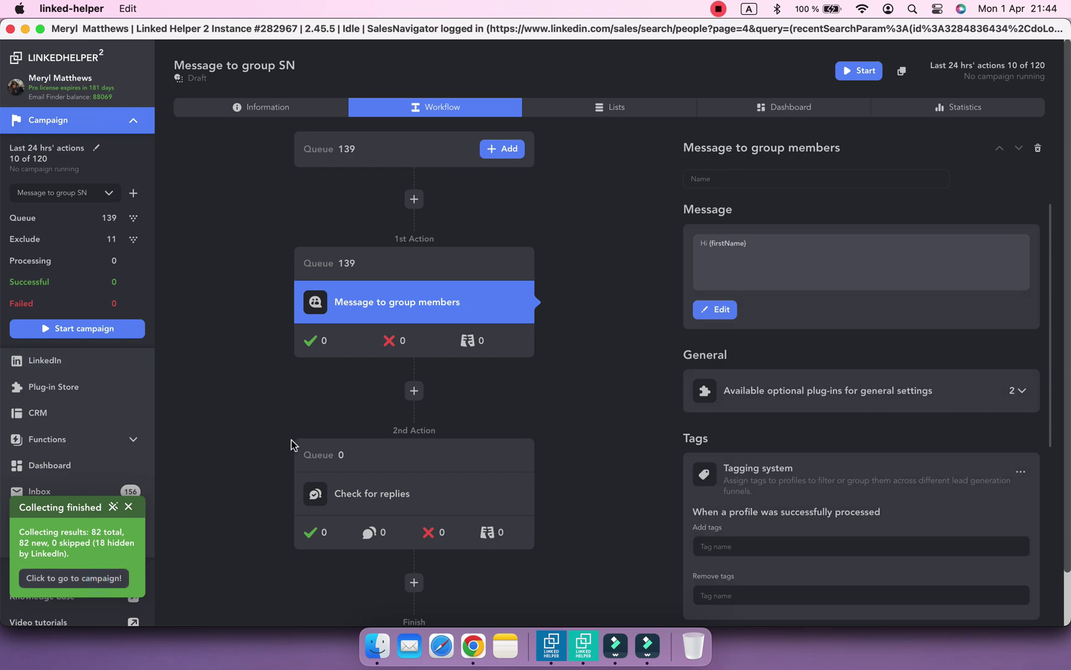
{"action": "left_click", "coordinate": [382, 276]}
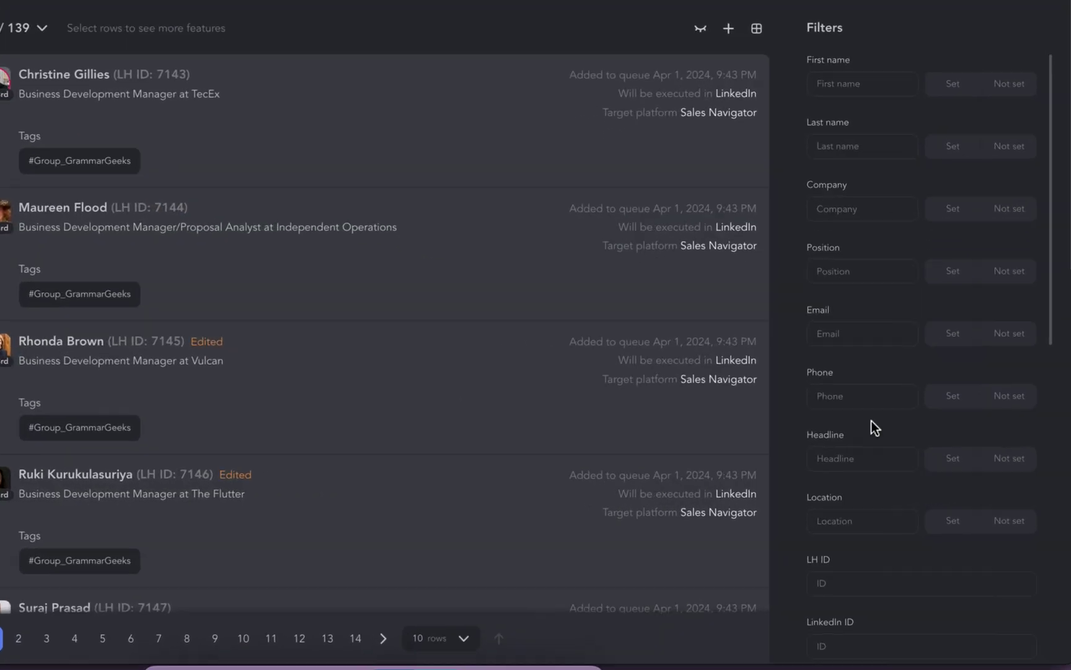
{"action": "scroll", "coordinate": [765, 113], "scroll_direction": "down", "scroll_amount": 10}
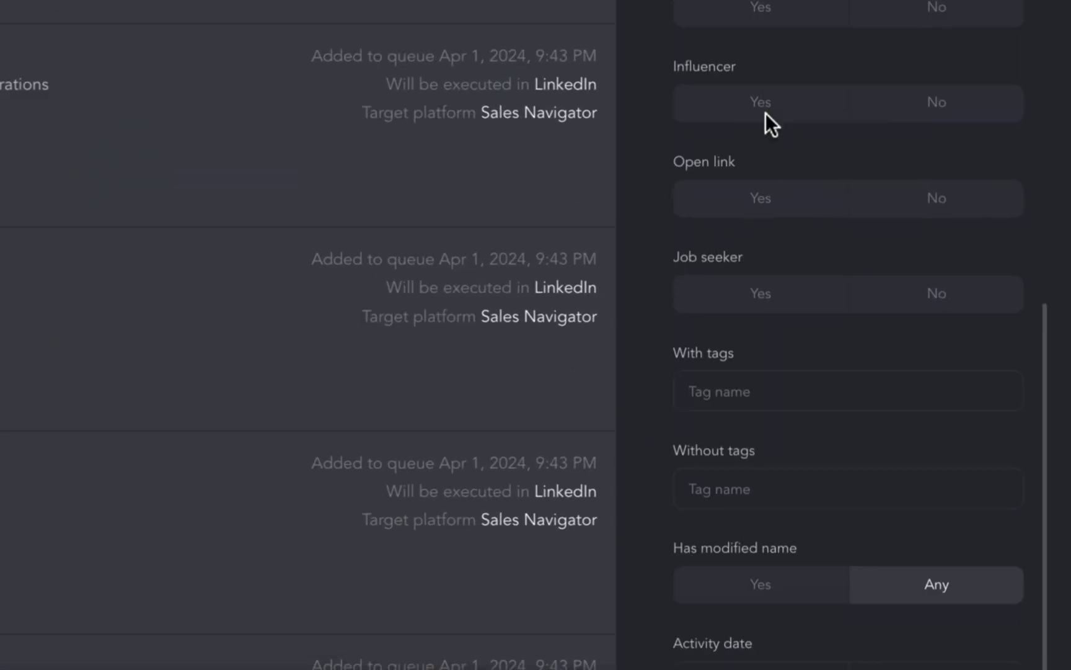
{"action": "left_click", "coordinate": [741, 489]}
{"action": "type", "text": "gra"}
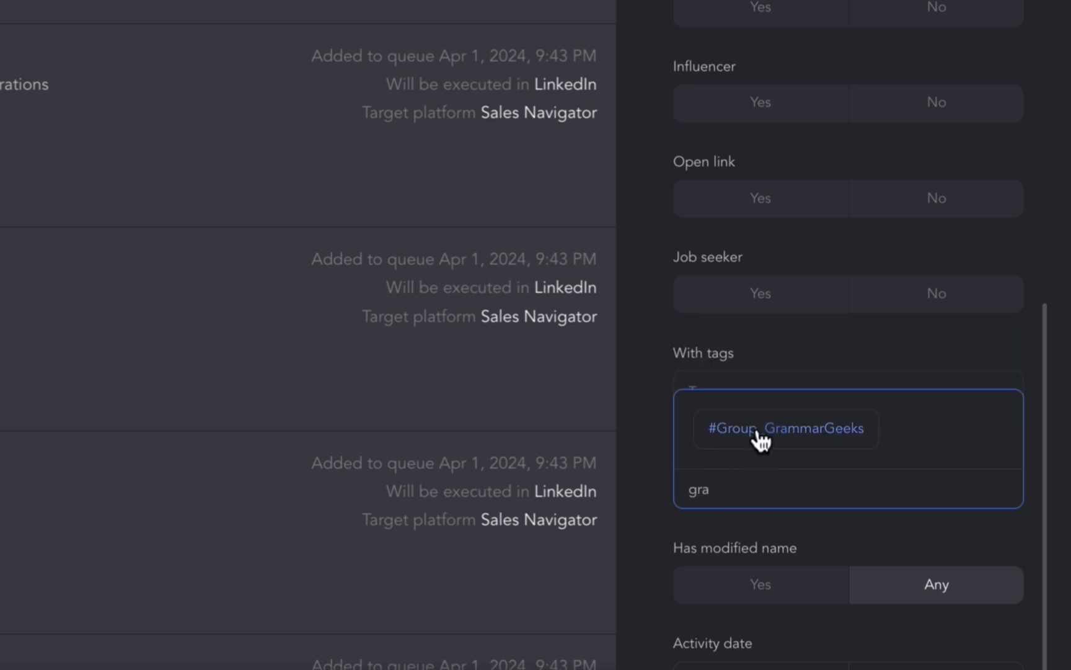
{"action": "left_click", "coordinate": [749, 437]}
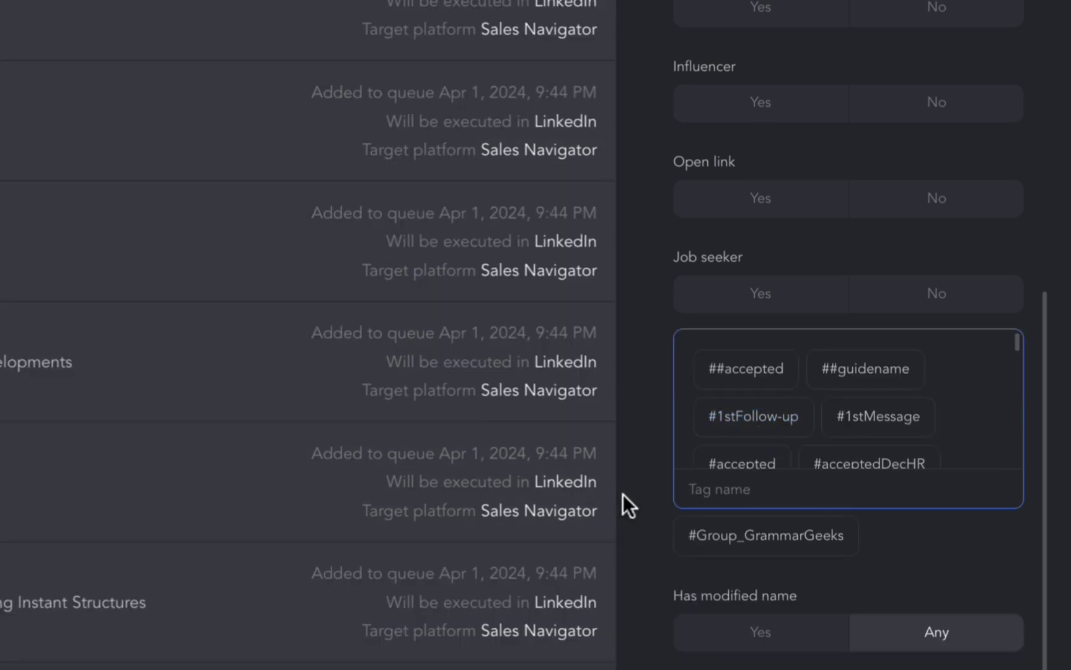
{"action": "left_click", "coordinate": [638, 487]}
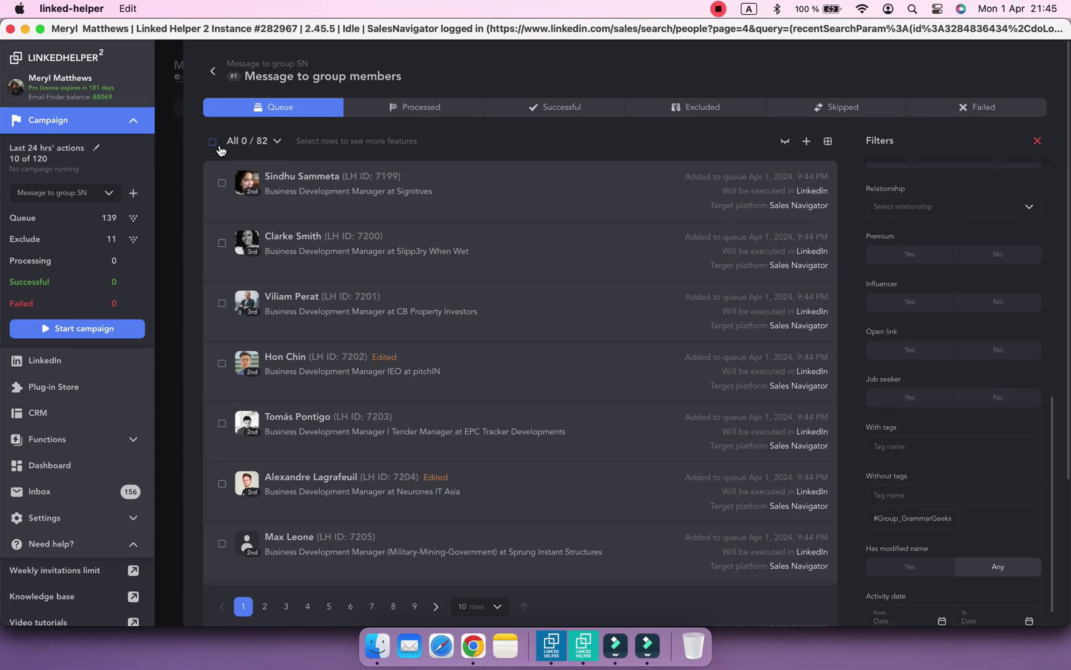
Select all 82 remaining profiles and tag them with a new Group_LION tag.
{"action": "left_click", "coordinate": [214, 143]}
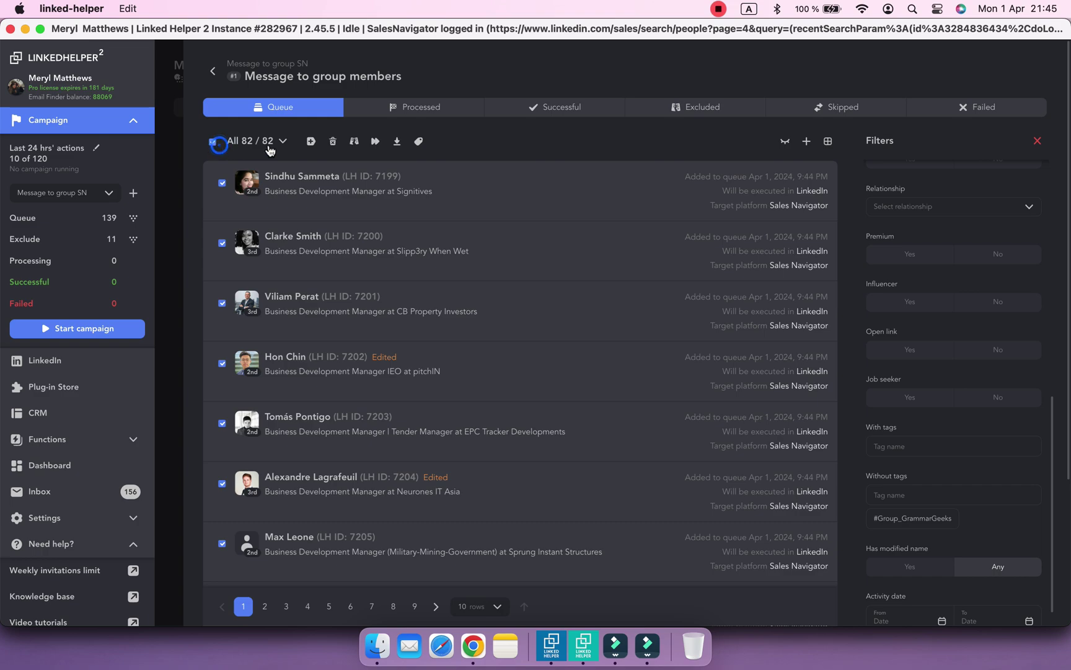
{"action": "left_click", "coordinate": [419, 142]}
{"action": "left_click", "coordinate": [459, 300]}
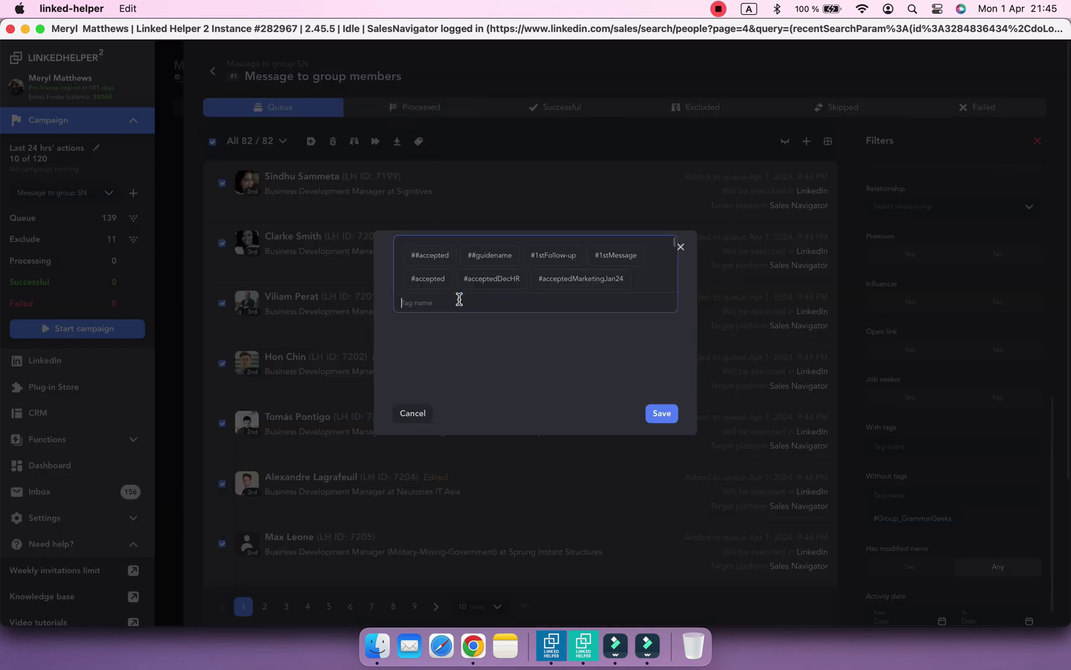
{"action": "type", "text": "Group"}
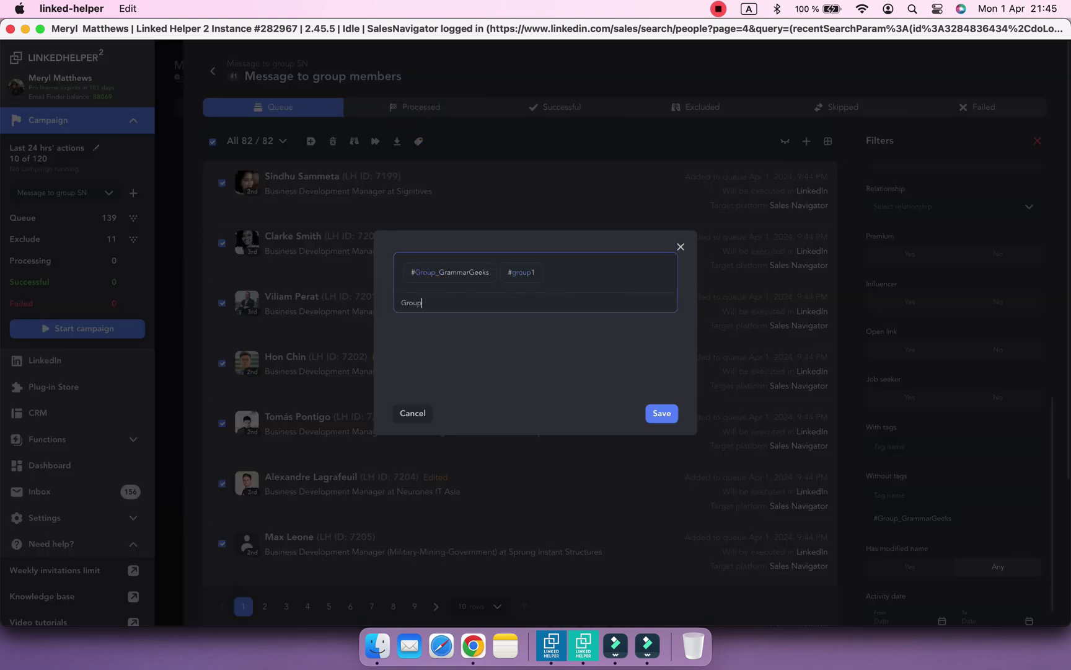
{"action": "type", "text": "_LION"}
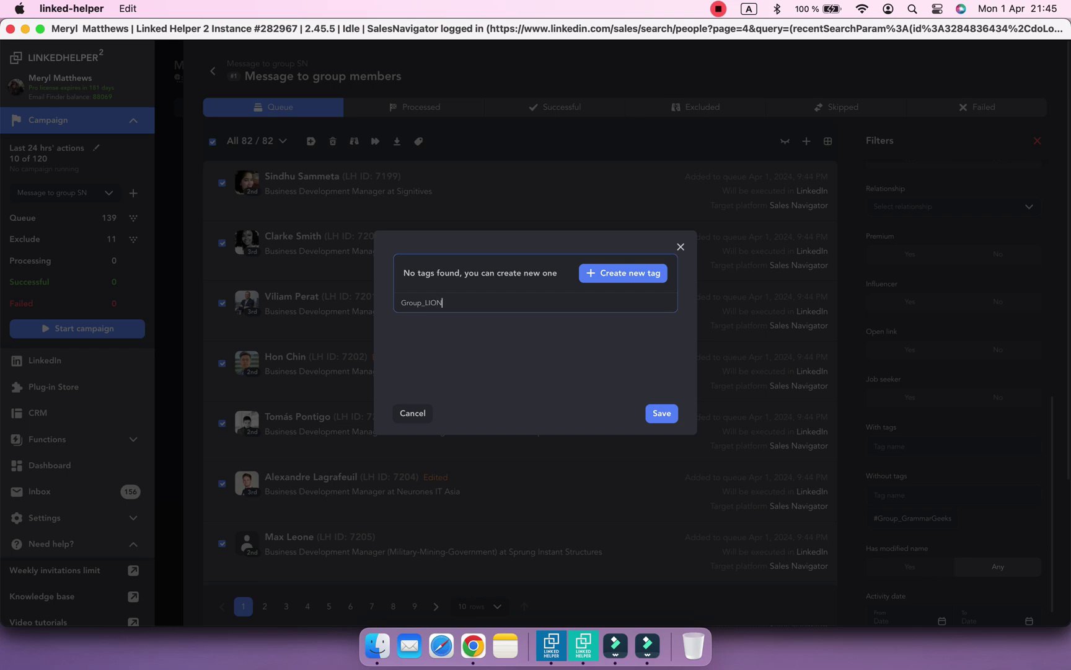
{"action": "left_click", "coordinate": [660, 413]}
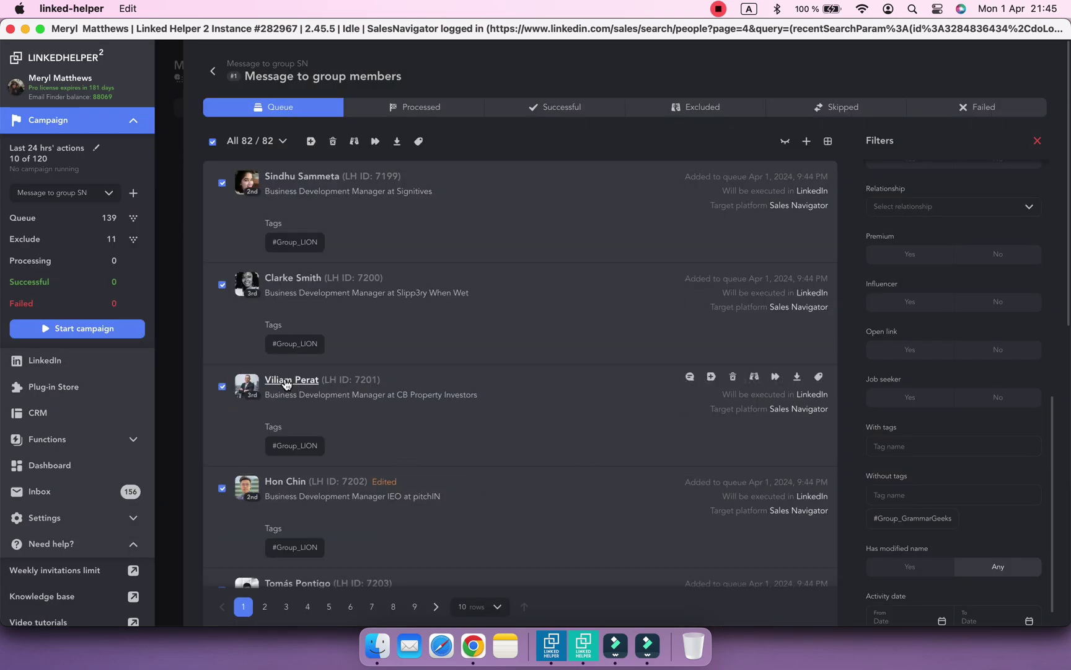
Switch the built-in browser from Sales Navigator to the LinkedIn feed.
{"action": "left_click", "coordinate": [213, 72]}
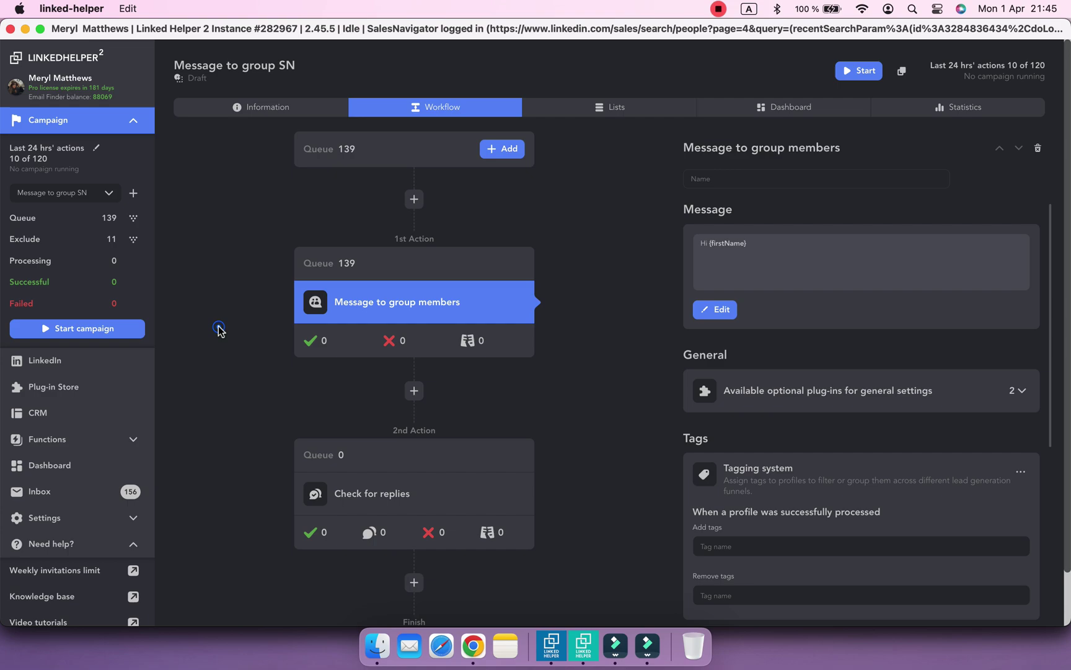
{"action": "left_click", "coordinate": [111, 366]}
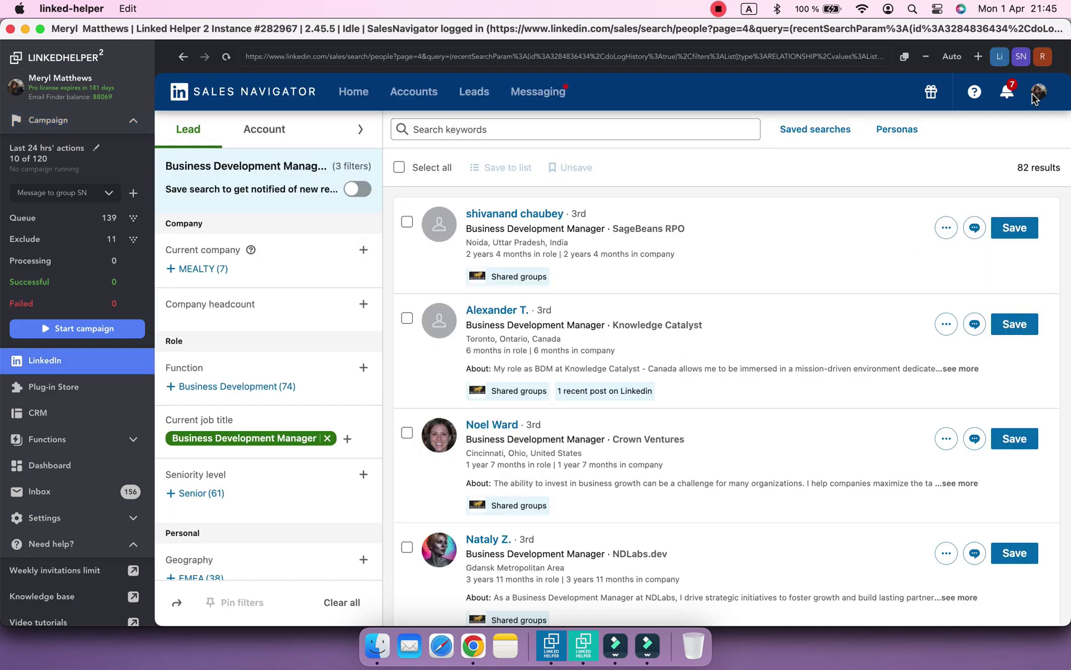
{"action": "left_click", "coordinate": [998, 57]}
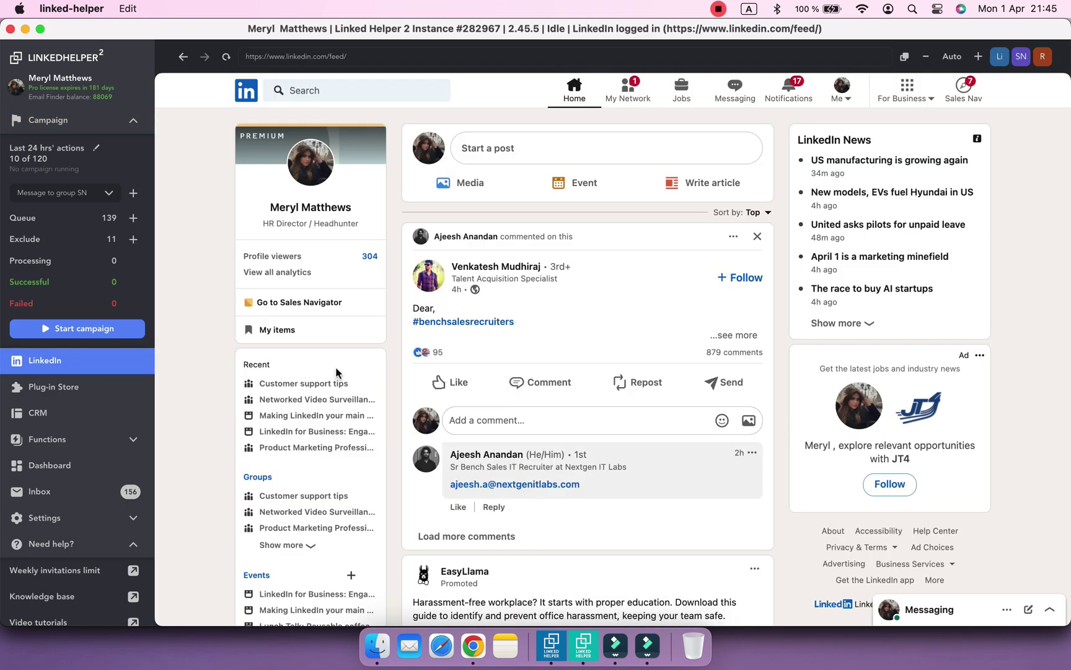
{"action": "scroll", "coordinate": [336, 368], "scroll_direction": "down", "scroll_amount": 2}
Open the LION 2 LION group page and select group ID 13500844 in its address.
{"action": "left_click", "coordinate": [299, 413]}
{"action": "scroll", "coordinate": [299, 409], "scroll_direction": "down", "scroll_amount": 1}
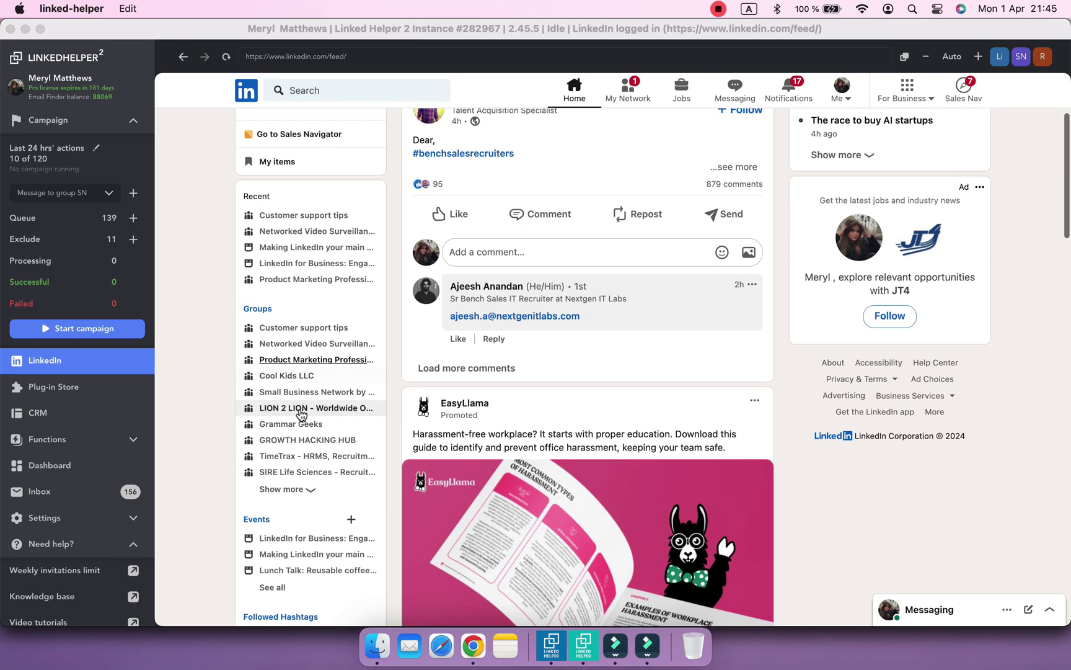
{"action": "left_click", "coordinate": [299, 411]}
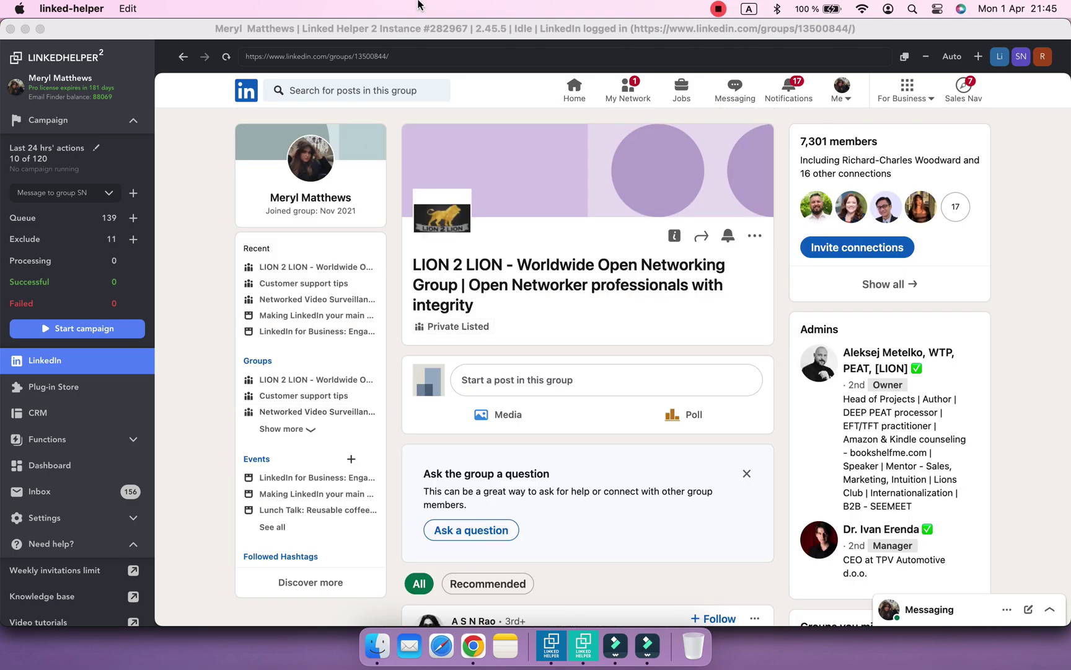
{"action": "left_click", "coordinate": [404, 59]}
{"action": "double_click", "coordinate": [371, 57]}
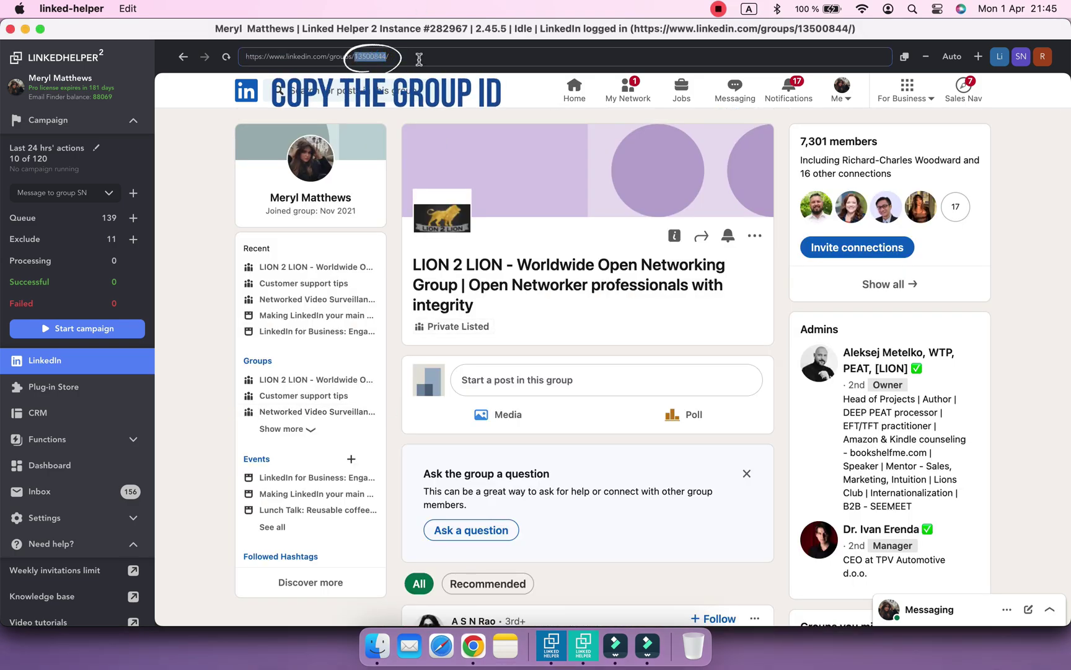
Filter the first action's queue to #Group_LION profiles and select all 82.
{"action": "left_click", "coordinate": [81, 122]}
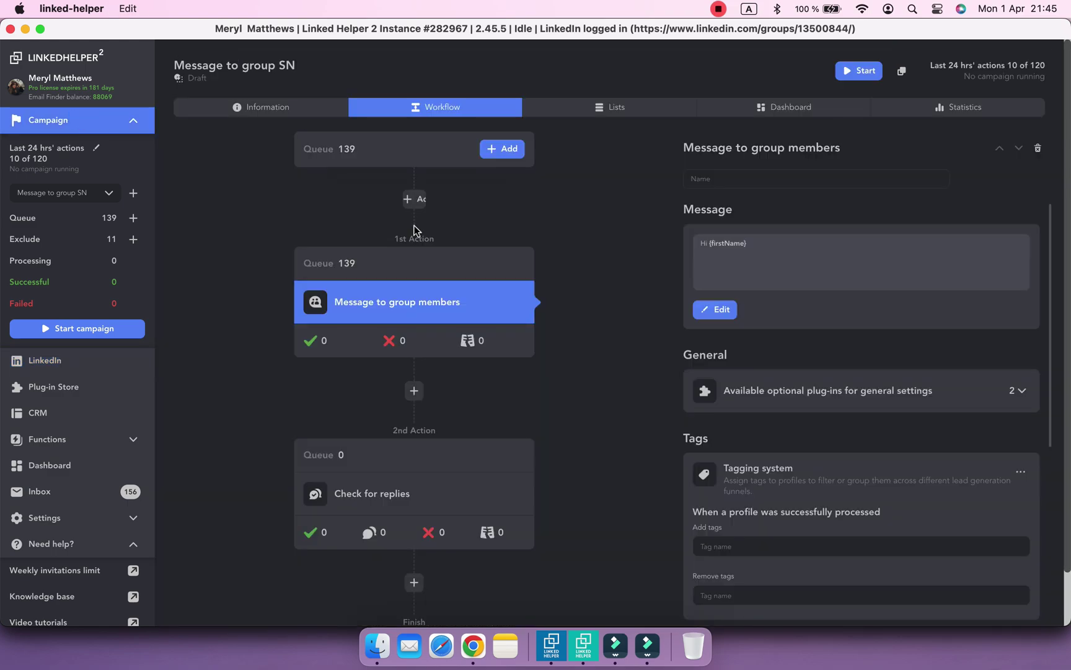
{"action": "left_click", "coordinate": [304, 257]}
{"action": "scroll", "coordinate": [904, 396], "scroll_direction": "down", "scroll_amount": 10}
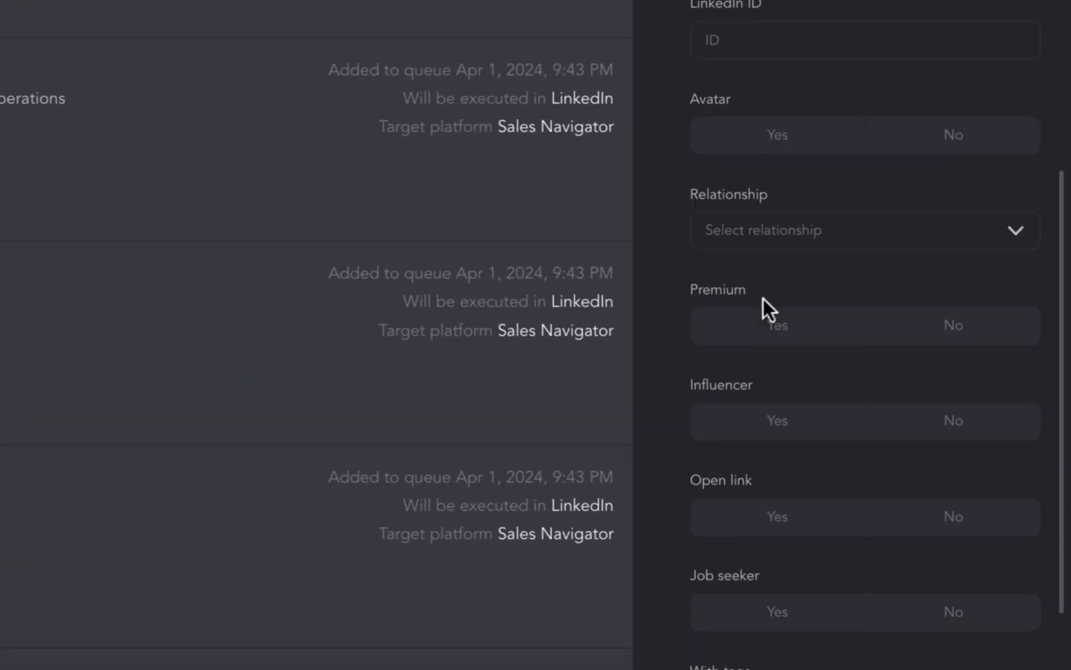
{"action": "left_click", "coordinate": [906, 447]}
{"action": "type", "text": "lion"}
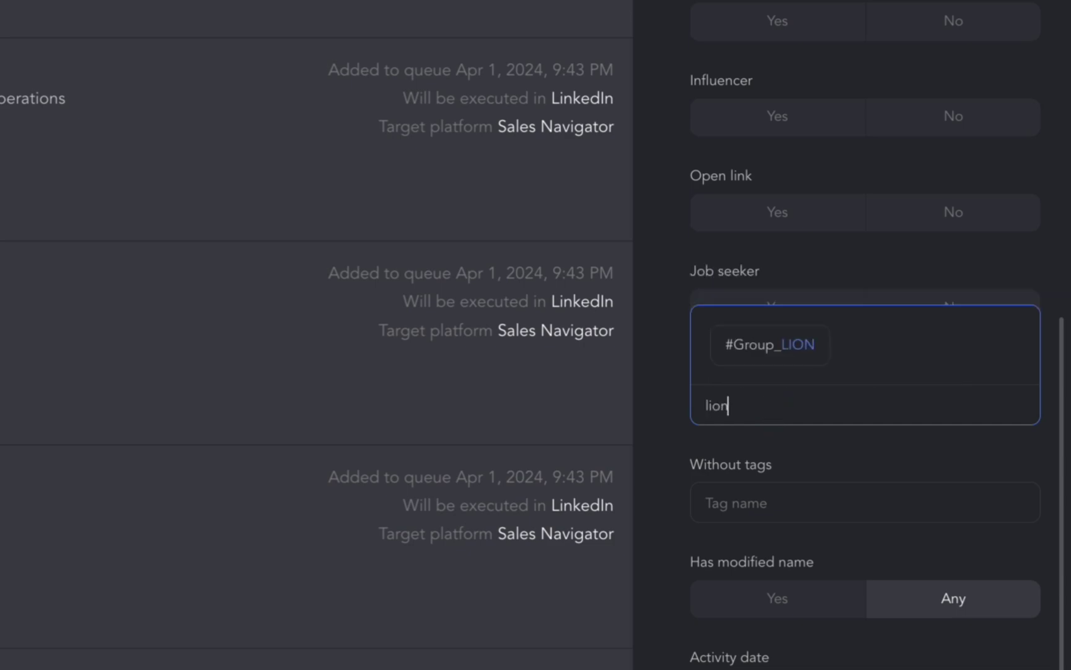
{"action": "left_click", "coordinate": [769, 347]}
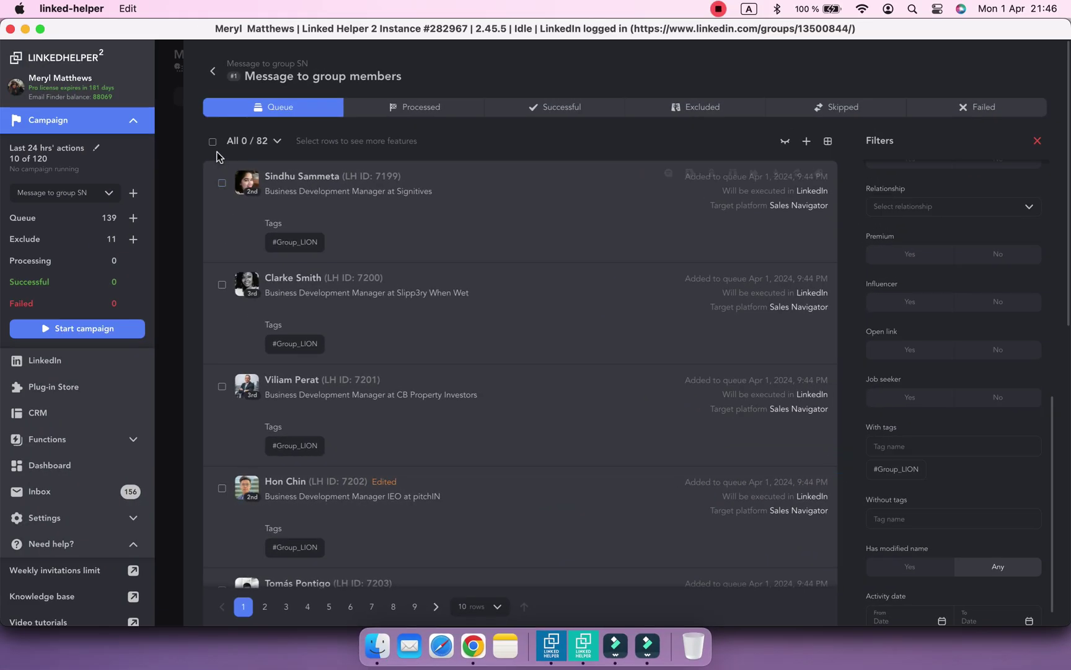
{"action": "left_click", "coordinate": [213, 141]}
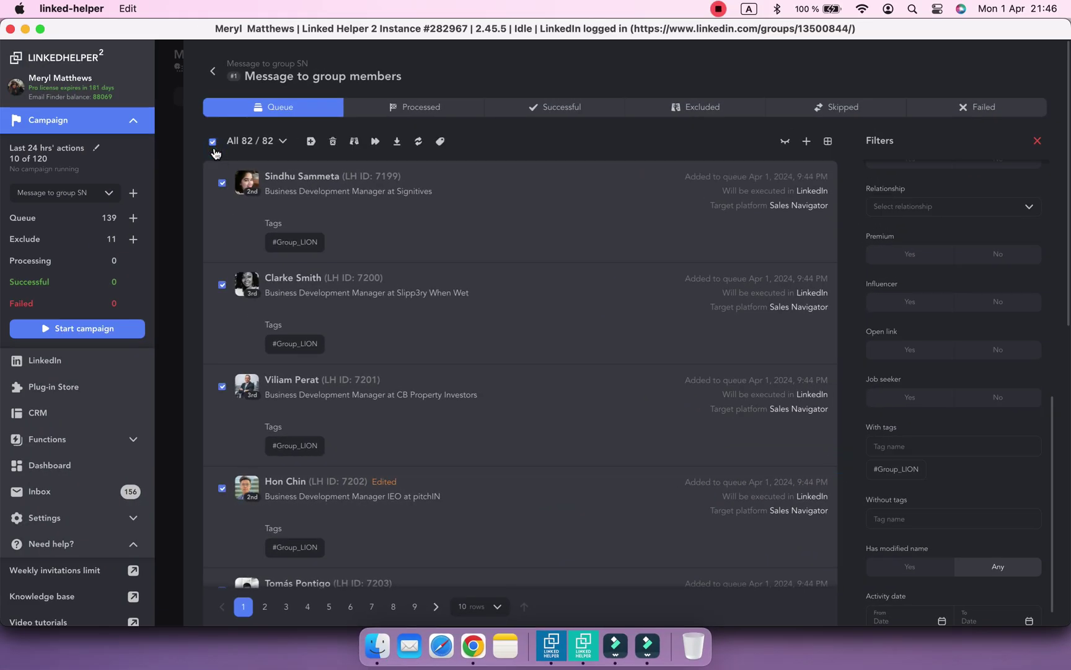
Set their platform to LinkedIn group ID 13500844 and clear the queue filters.
{"action": "left_click", "coordinate": [419, 142]}
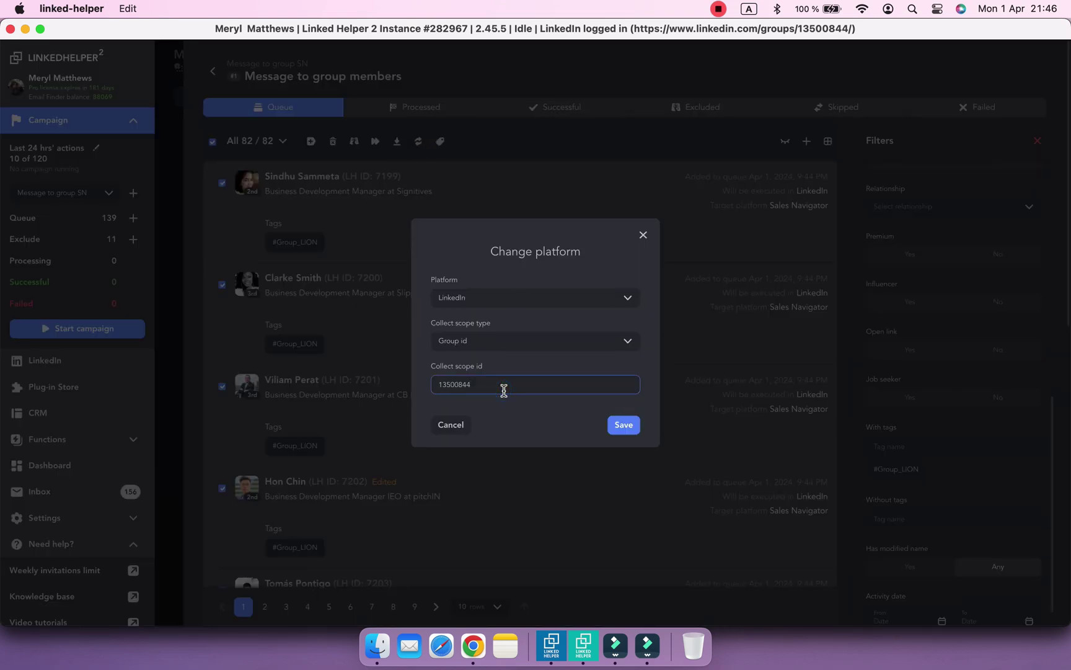
{"action": "left_click", "coordinate": [615, 428]}
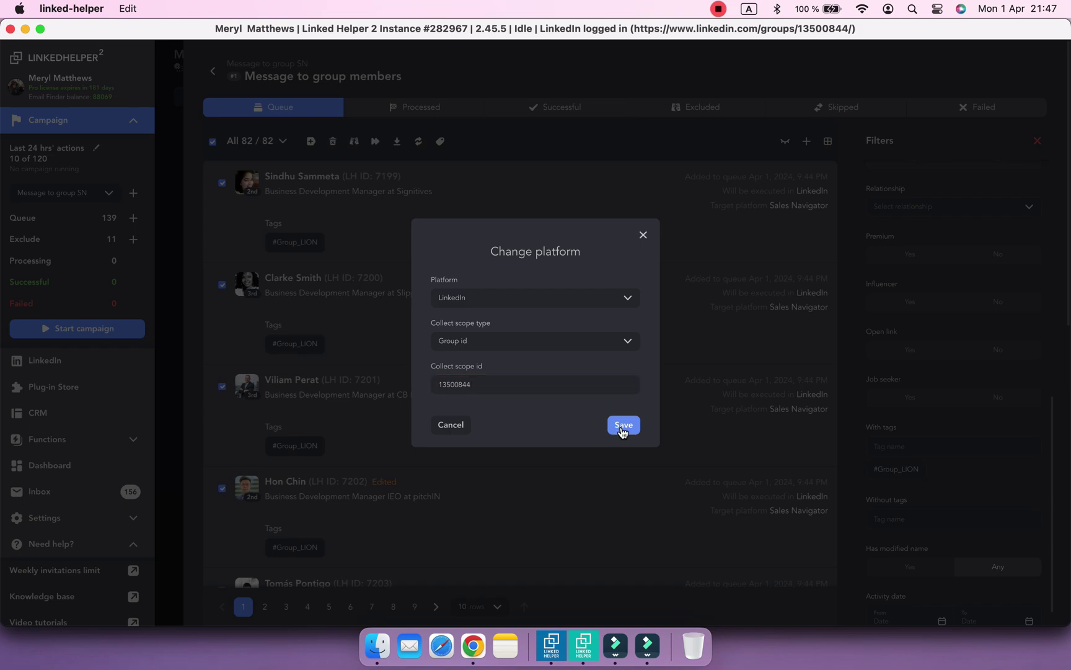
{"action": "left_click", "coordinate": [1037, 140]}
Open the Grammar Geeks group page and select its group ID 1822758 in the address.
{"action": "left_click", "coordinate": [72, 364]}
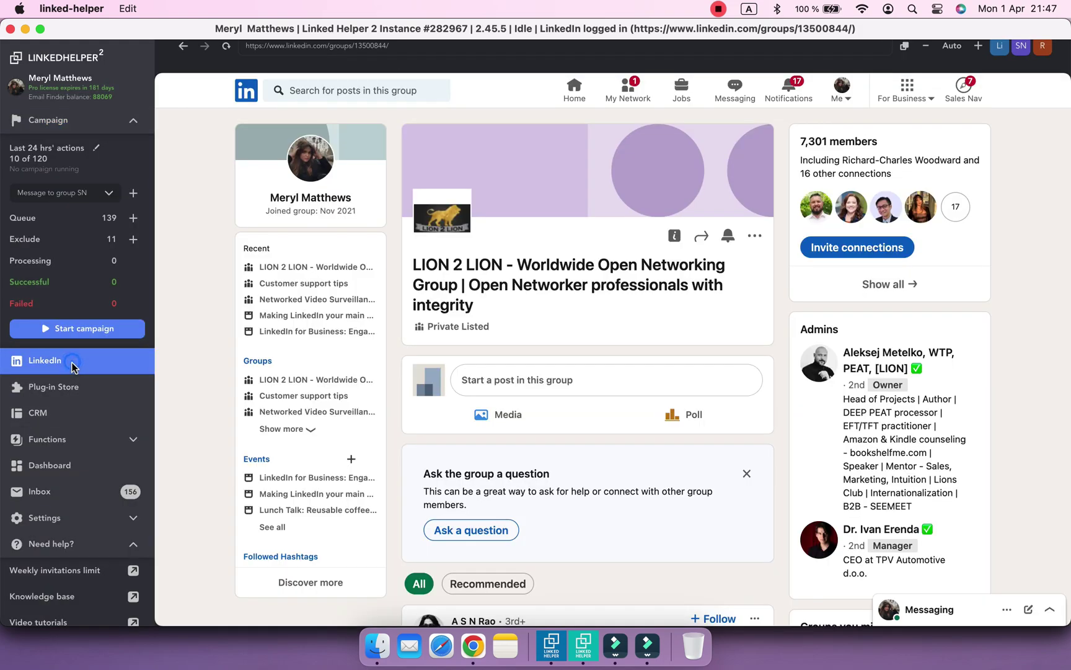
{"action": "left_click", "coordinate": [289, 429]}
{"action": "scroll", "coordinate": [293, 464], "scroll_direction": "down", "scroll_amount": 1}
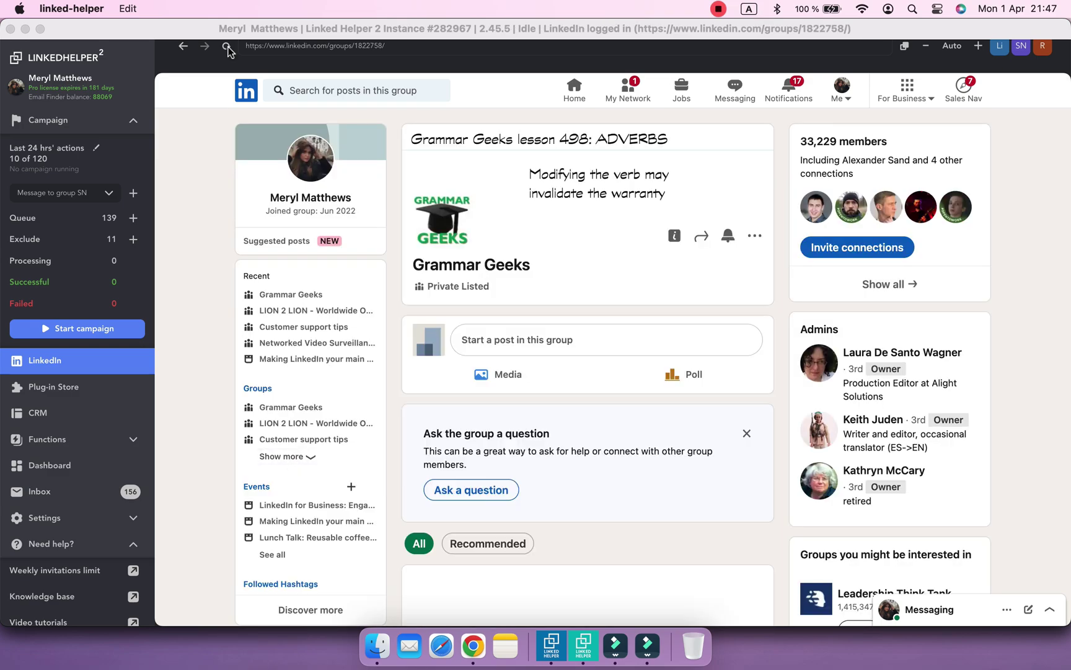
{"action": "left_click", "coordinate": [381, 46]}
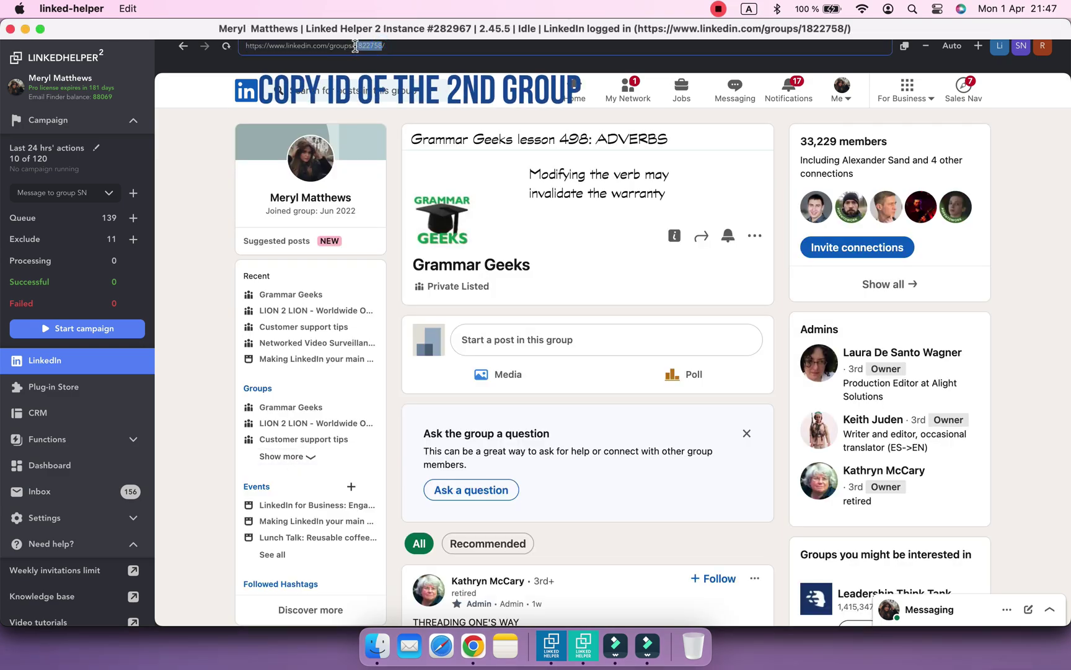
Filter the queue to #Group_GrammarGeeks profiles and set their platform to LinkedIn group 1822758.
{"action": "left_click", "coordinate": [84, 125]}
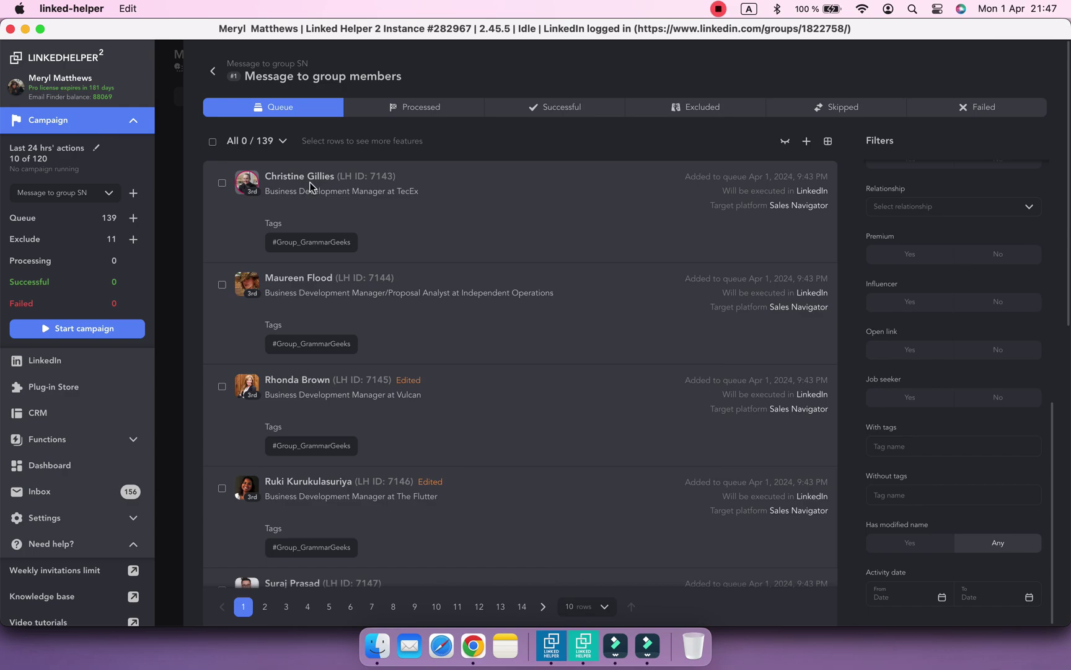
{"action": "left_click", "coordinate": [930, 434]}
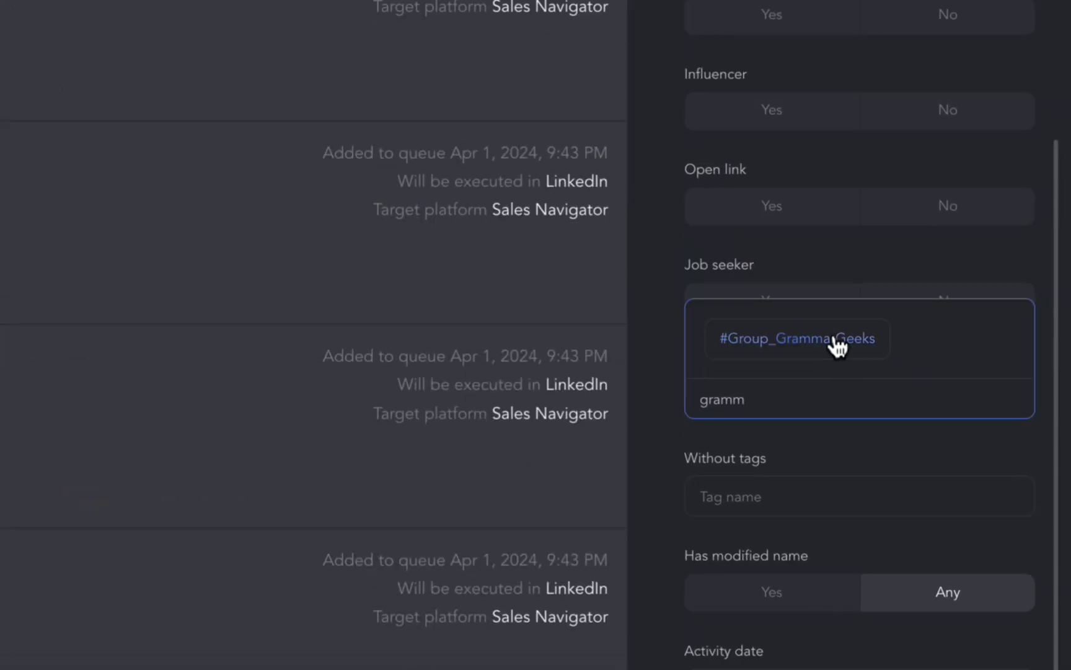
{"action": "left_click", "coordinate": [838, 345]}
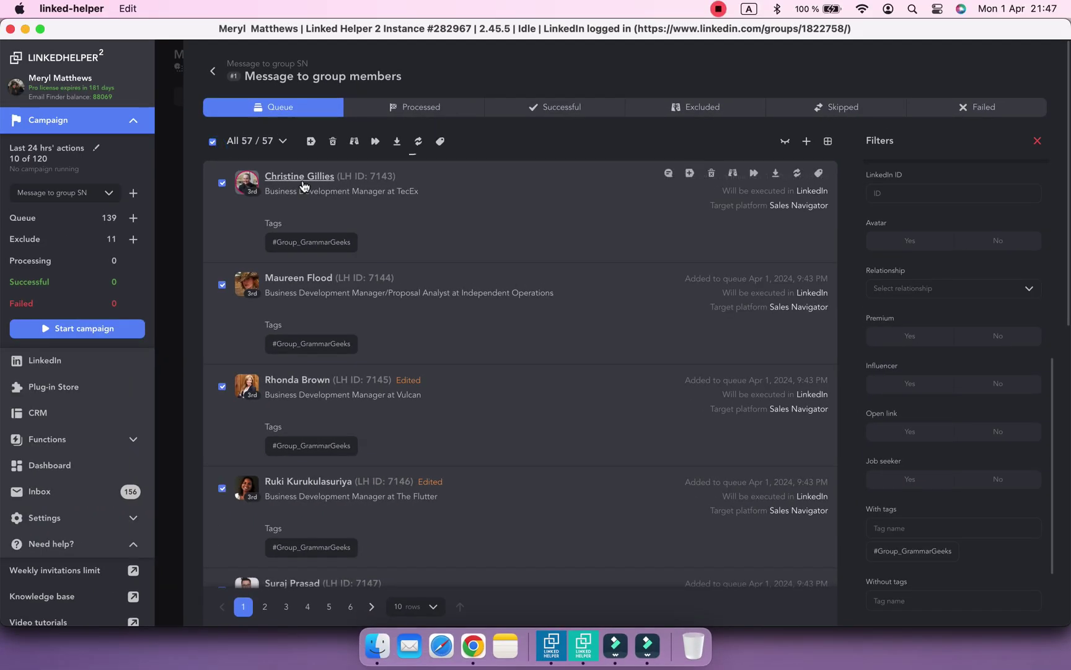
{"action": "left_click", "coordinate": [422, 142]}
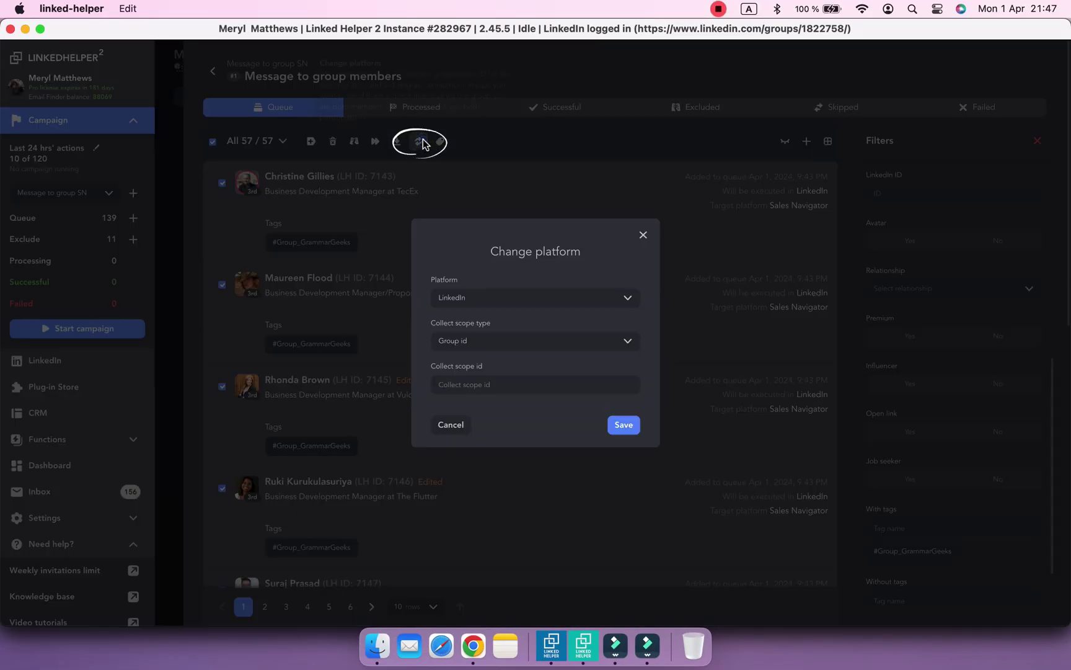
{"action": "left_click", "coordinate": [623, 424]}
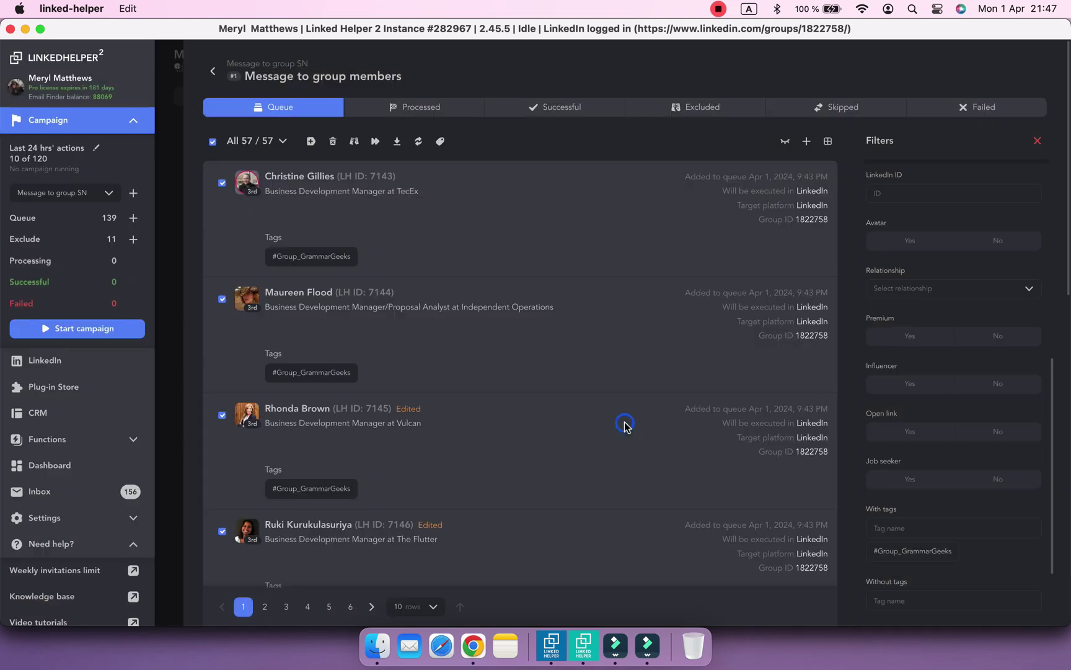